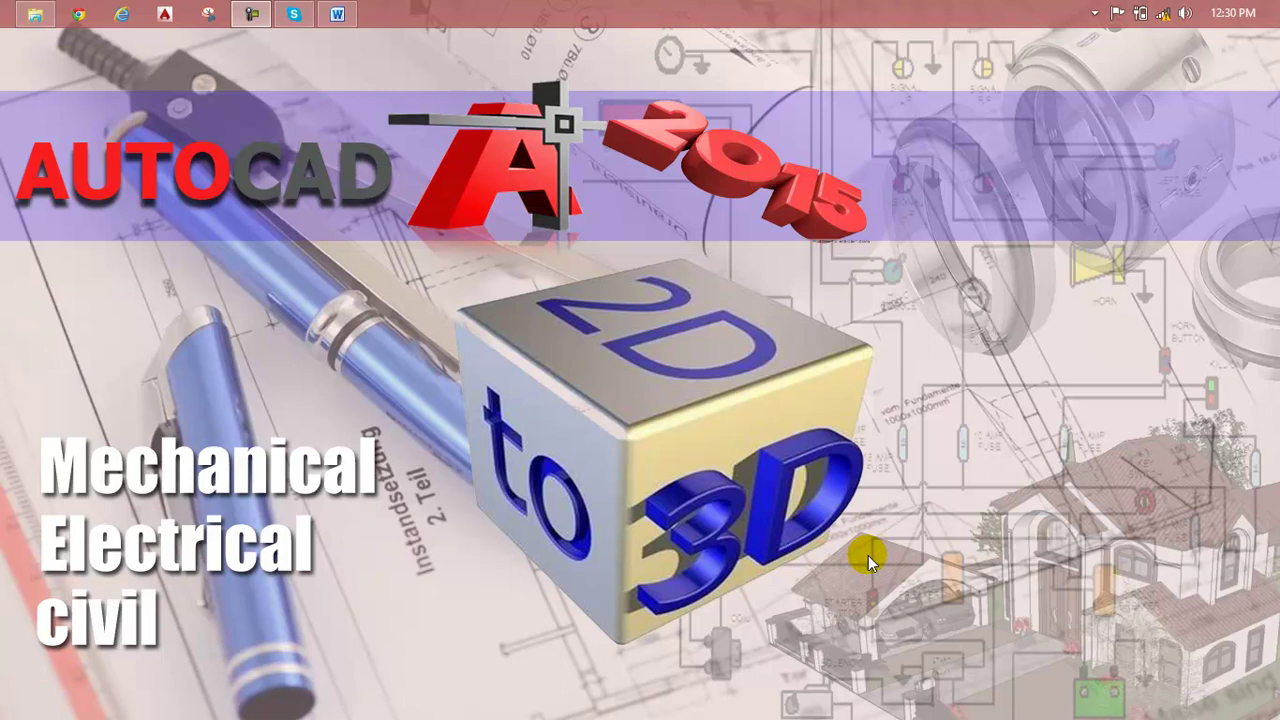
- Bring the Lesson 77 Word document to the front from the taskbar
click(334, 13)
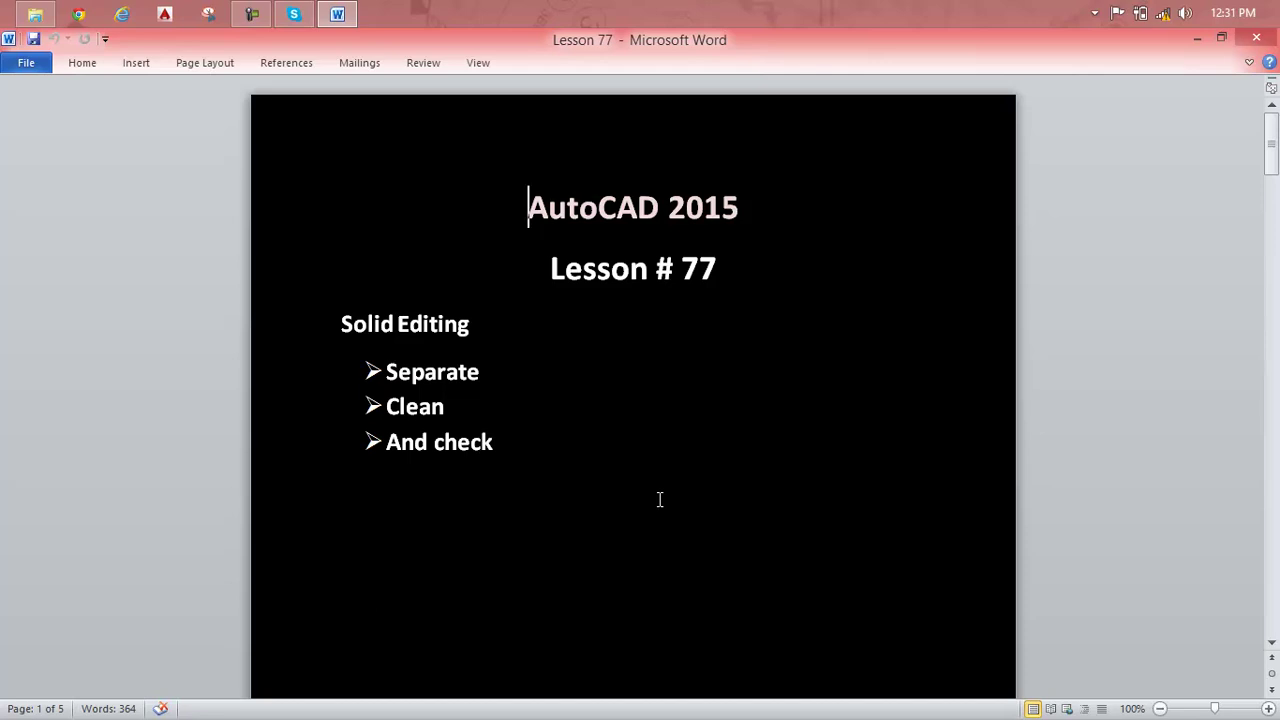
- Launch AutoCAD 2015, then return to the Lesson 77 notes while it loads
click(178, 10)
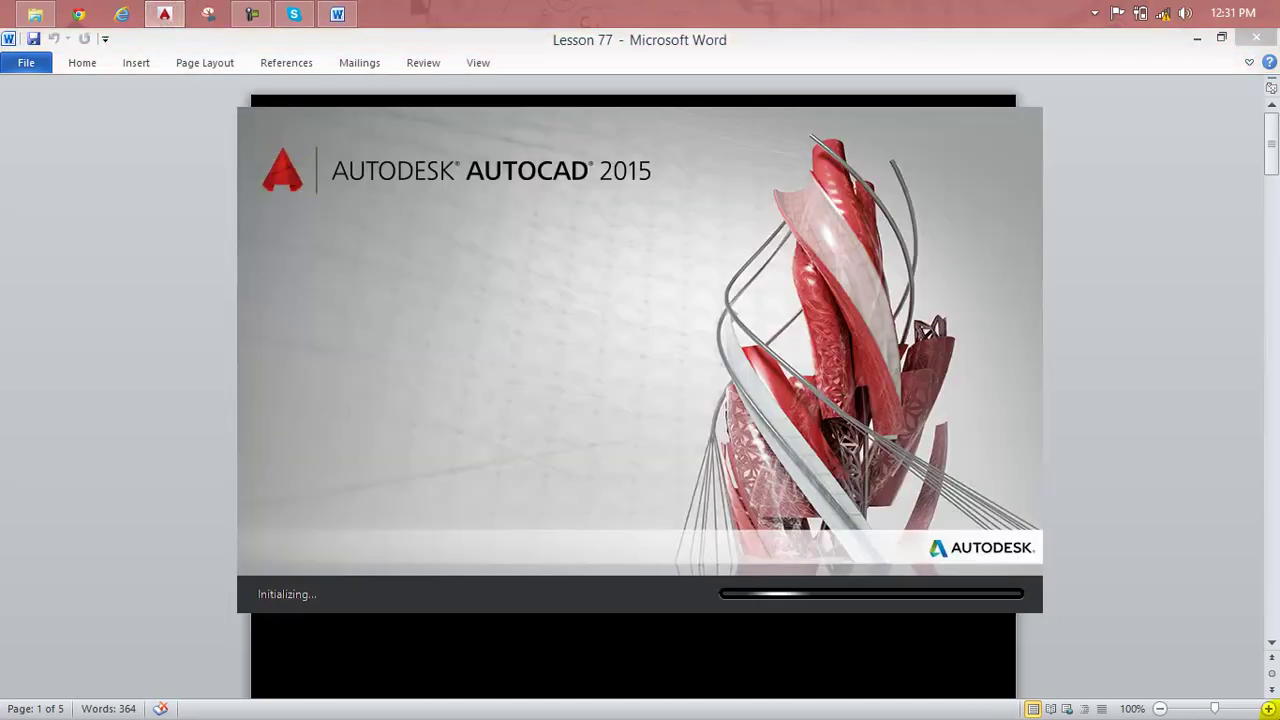
click(1157, 166)
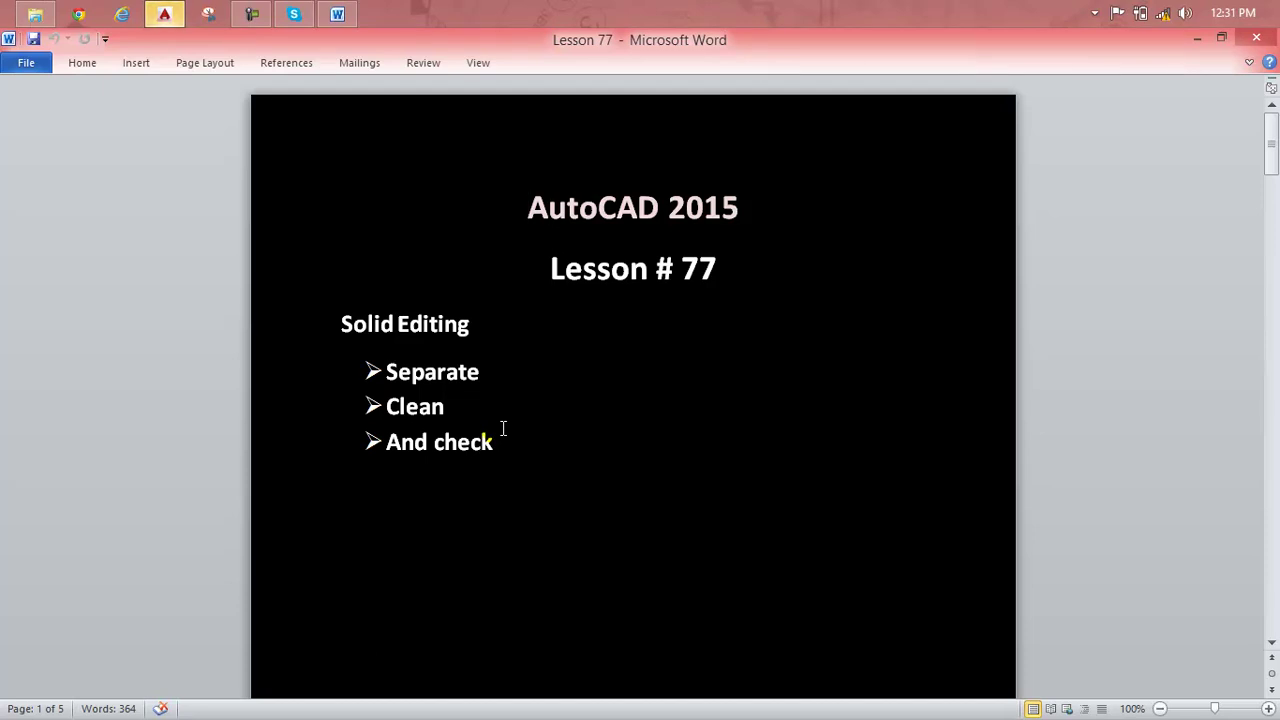
- Start a new drawing, close Properties and Materials Browser, and switch to SW Isometric view
click(172, 18)
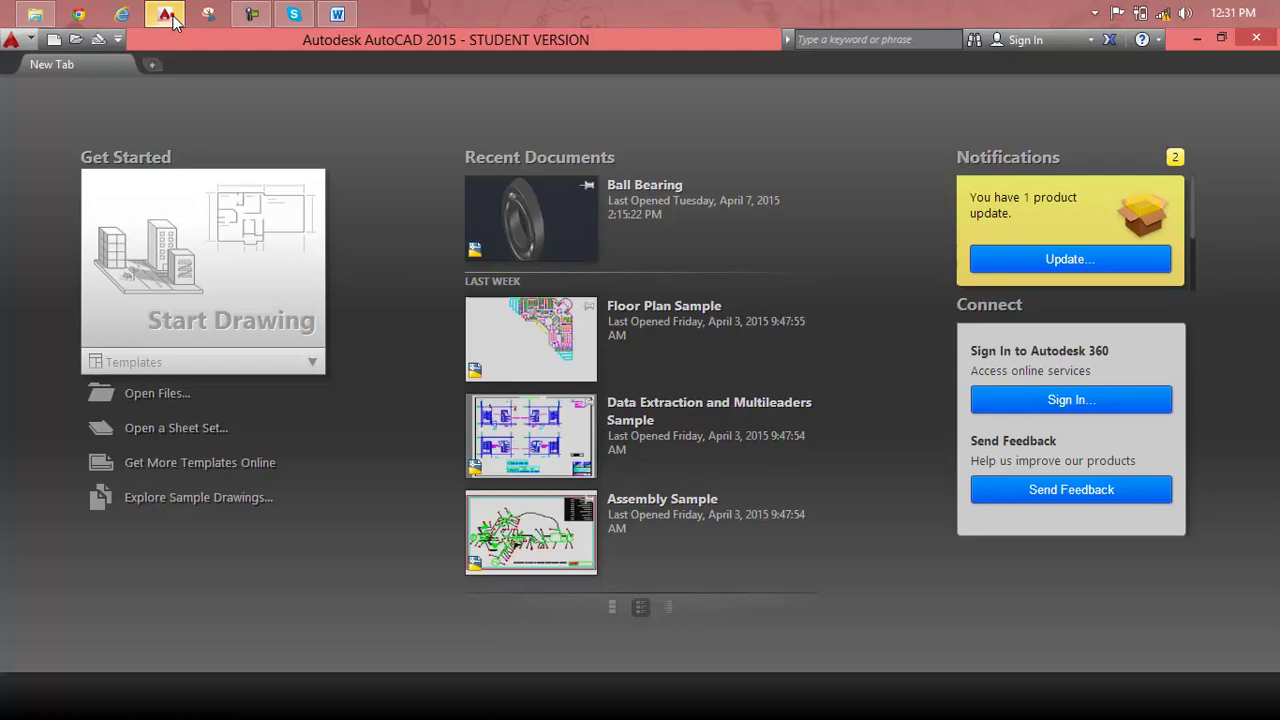
click(309, 326)
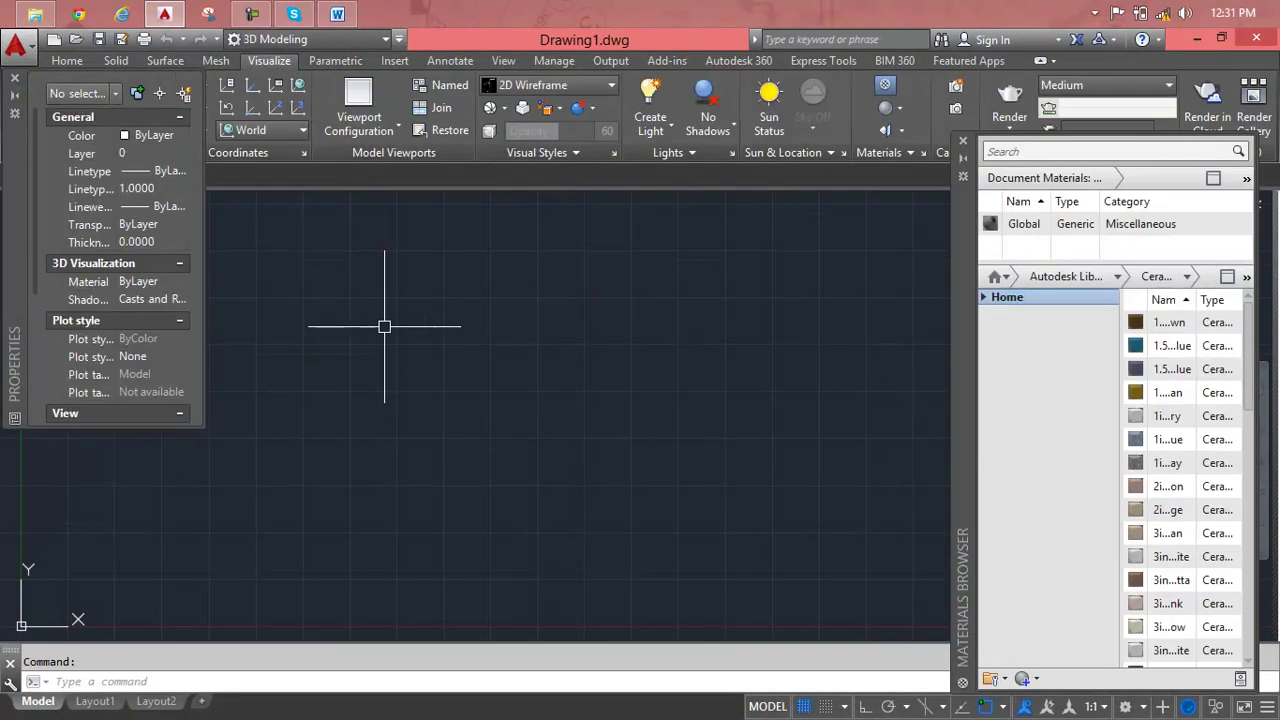
click(13, 79)
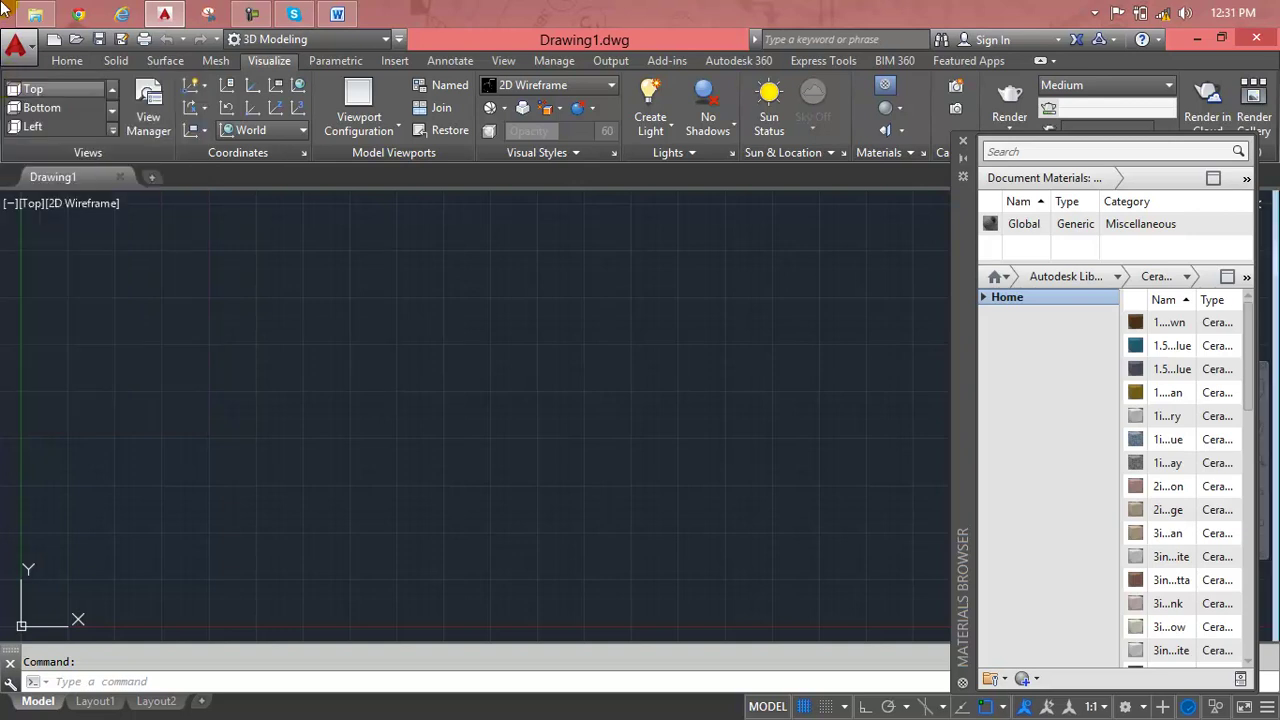
click(963, 141)
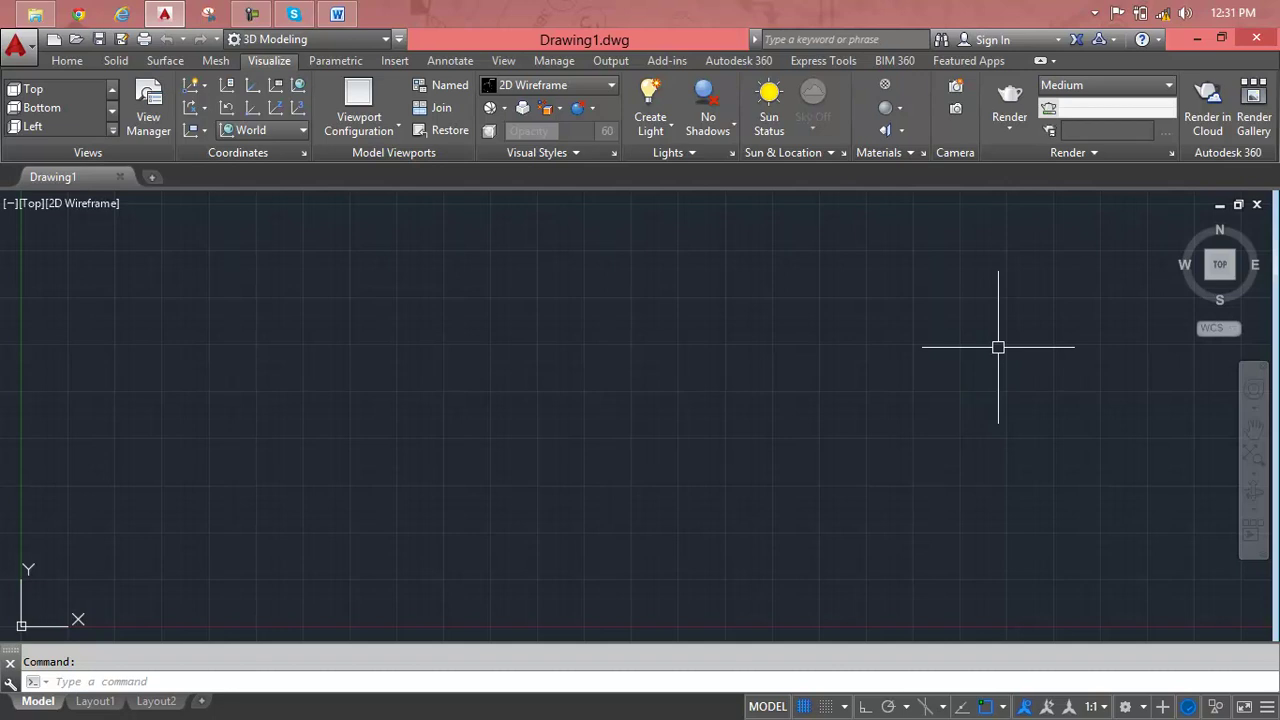
click(1178, 228)
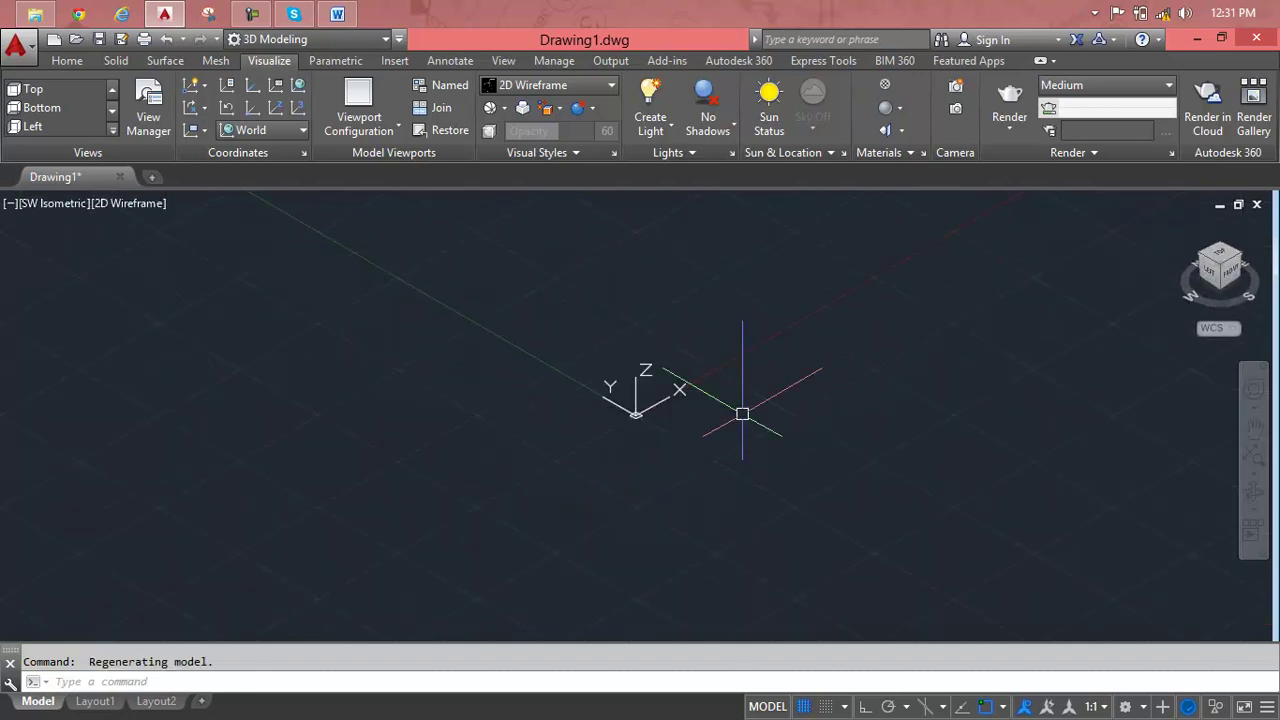
middle_drag(742, 413, 517, 491)
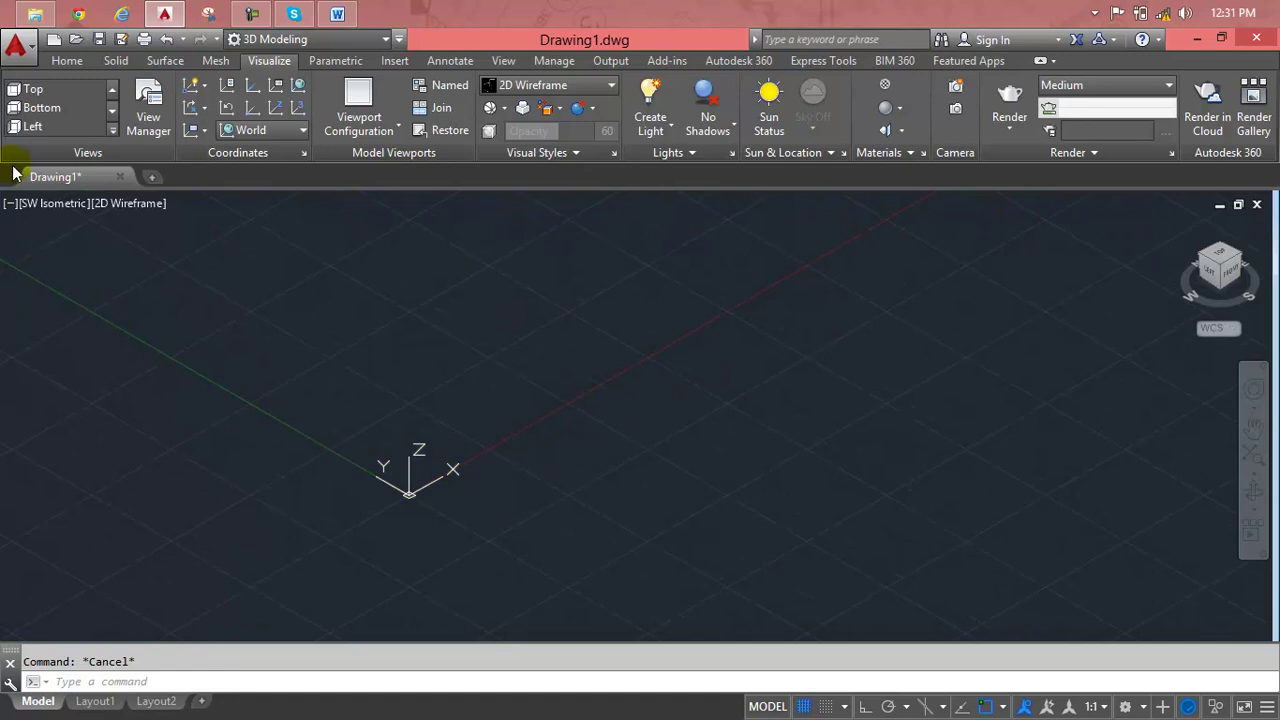
- Draw a rectangular box solid by picking two base corners and a height
click(82, 60)
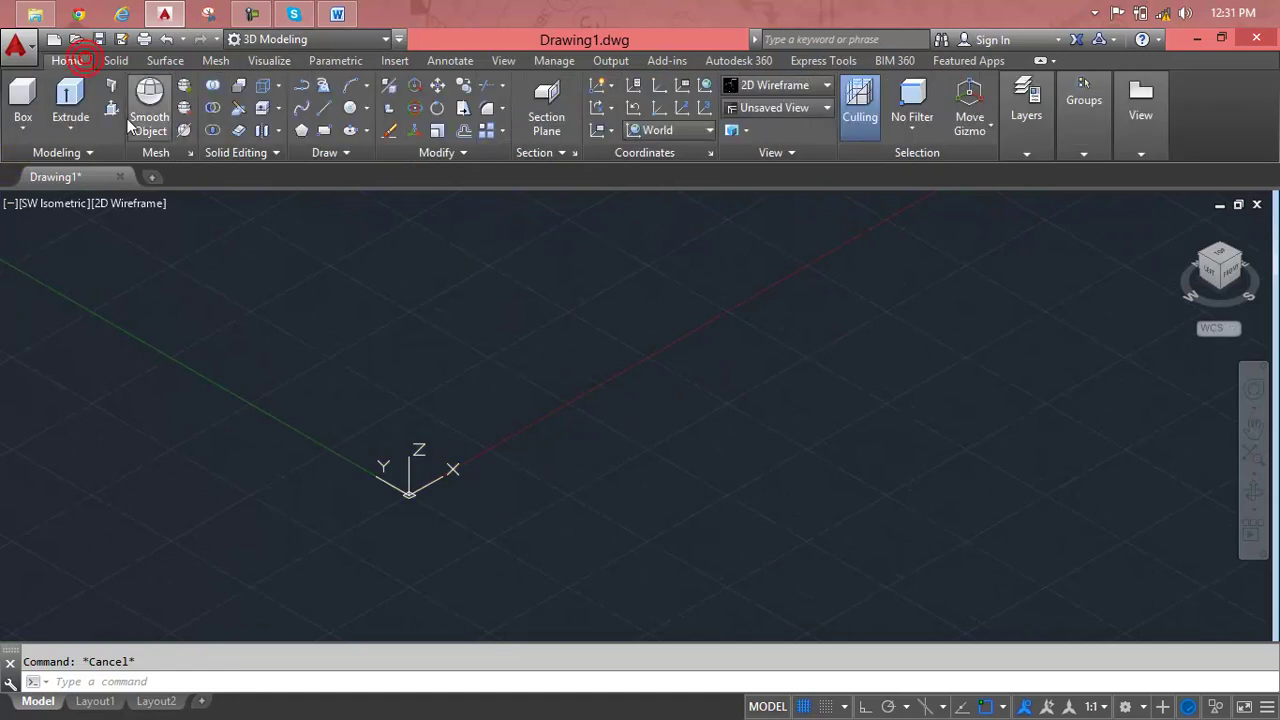
click(22, 128)
click(48, 162)
click(570, 543)
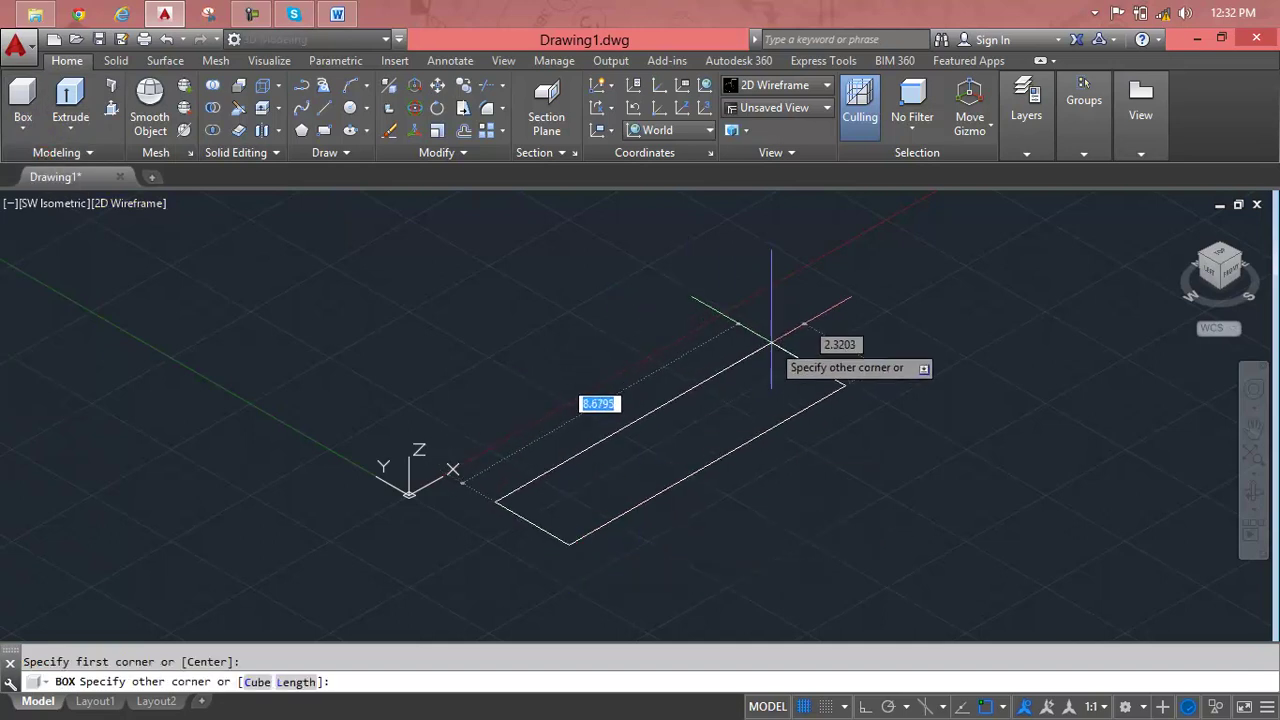
click(718, 233)
middle_drag(718, 270, 680, 378)
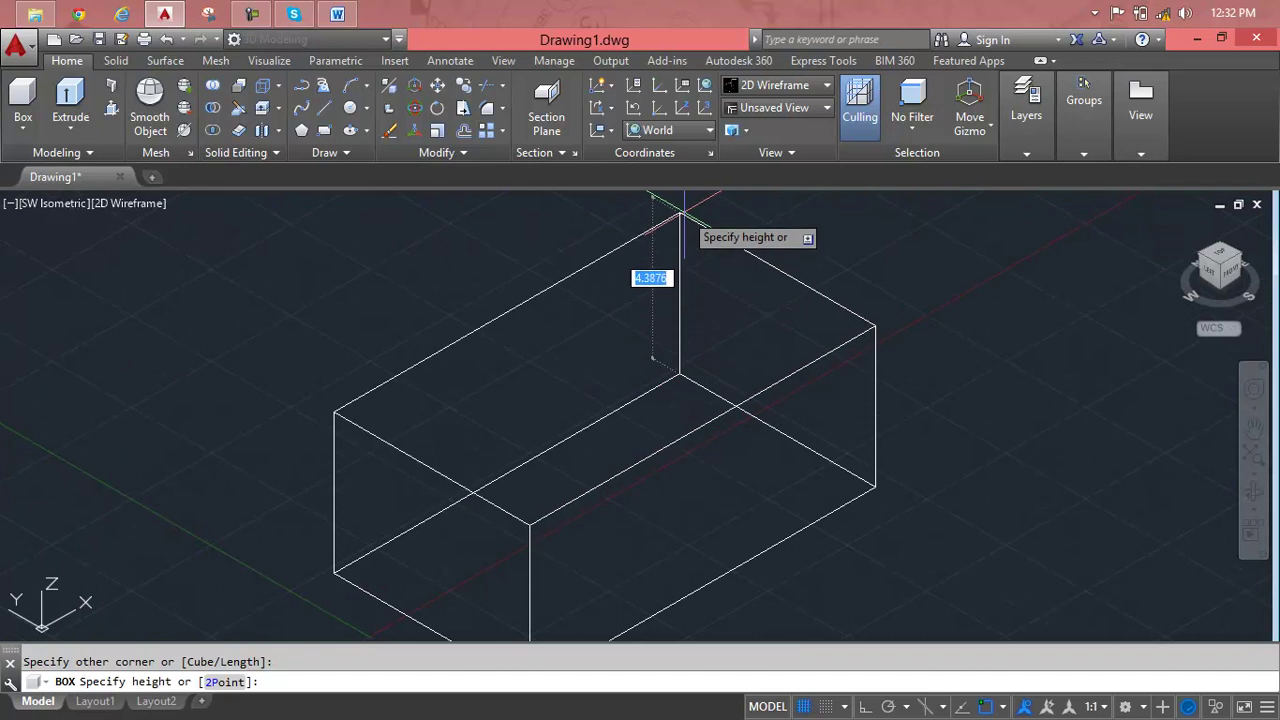
click(680, 214)
key(Escape)
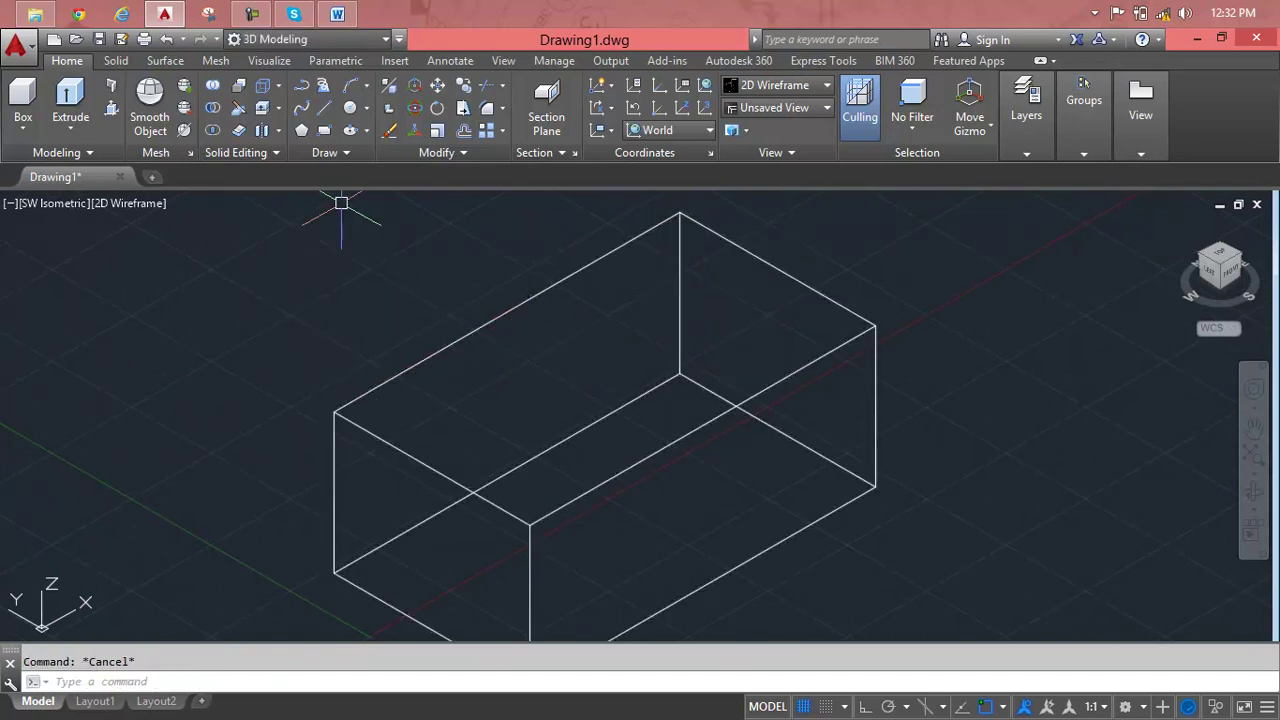
click(278, 143)
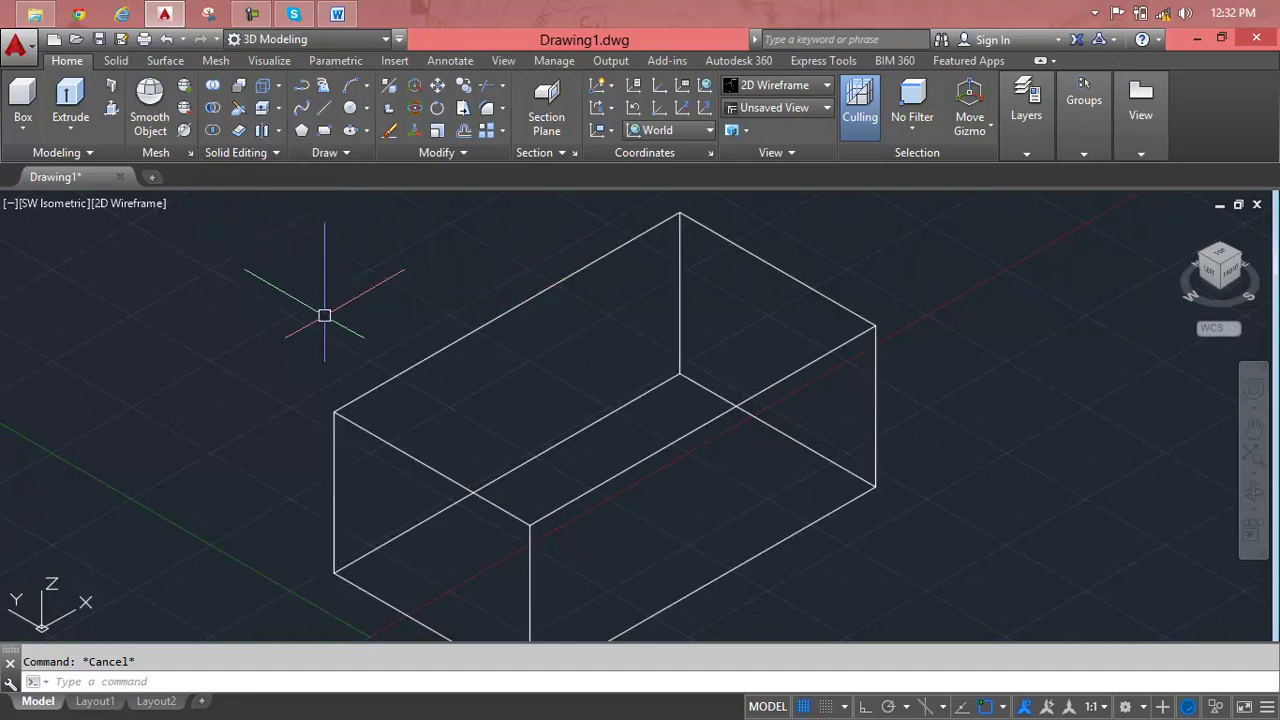
- Draw a circle with C, centred on the box's top-left corner and overlapping the top face
text(c)
key(Return)
click(334, 411)
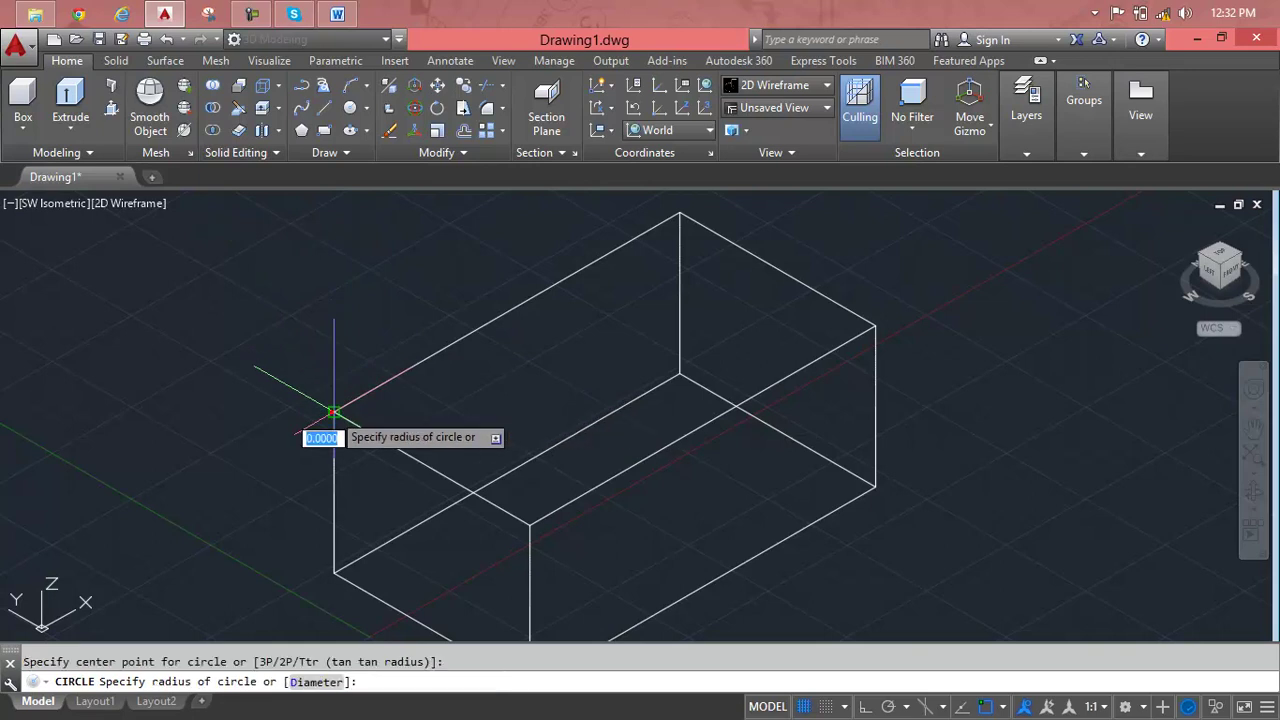
click(505, 430)
key(Return)
key(Return)
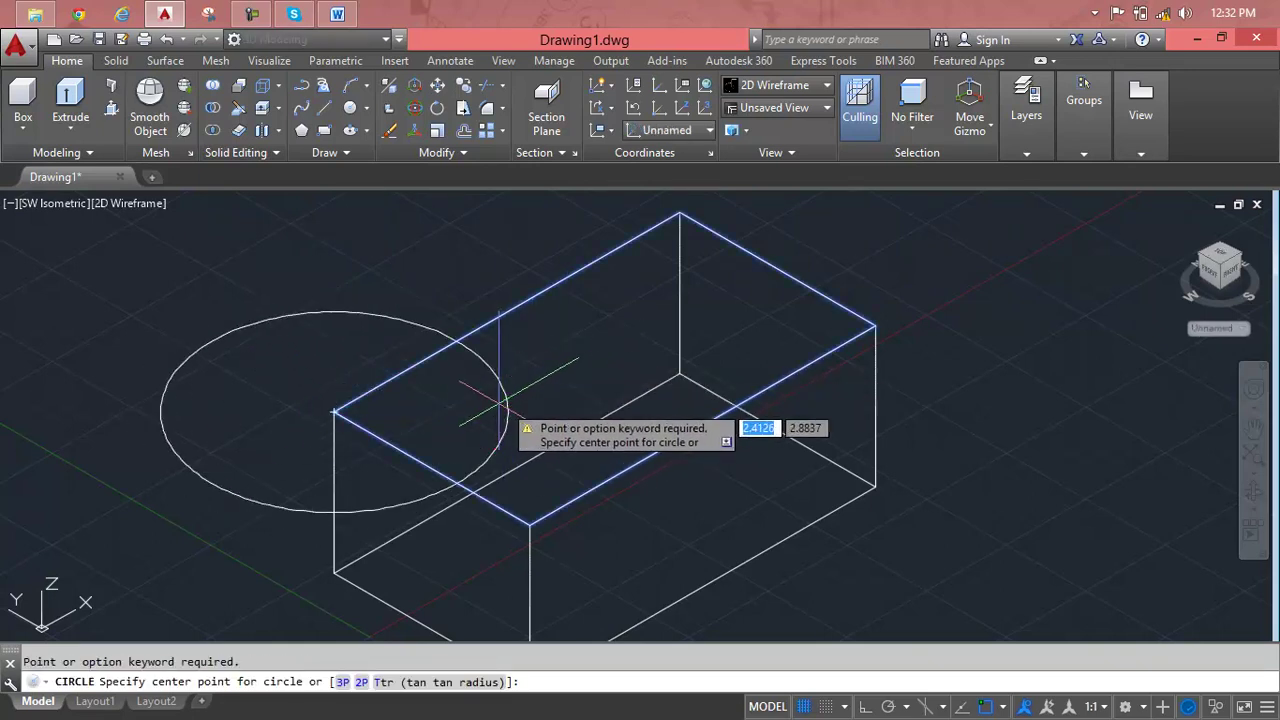
key(Escape)
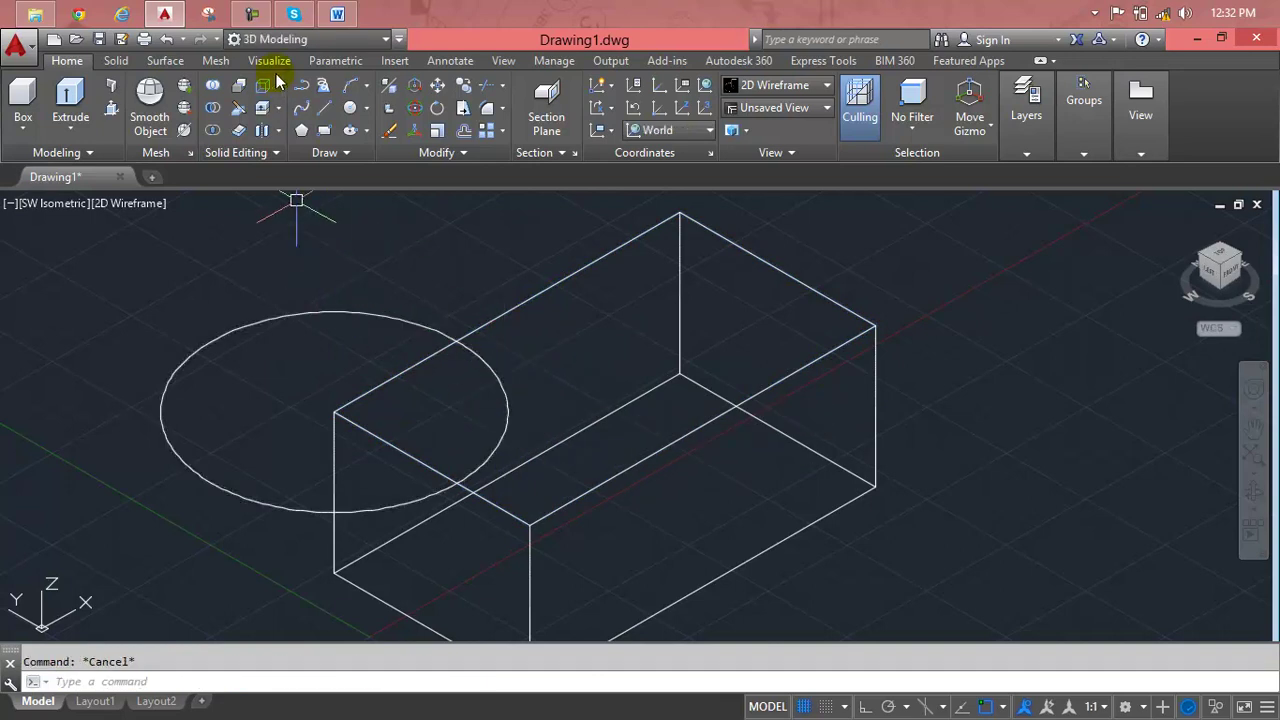
- Imprint the circle onto the box's top face, answering Y to delete the source circle
click(265, 87)
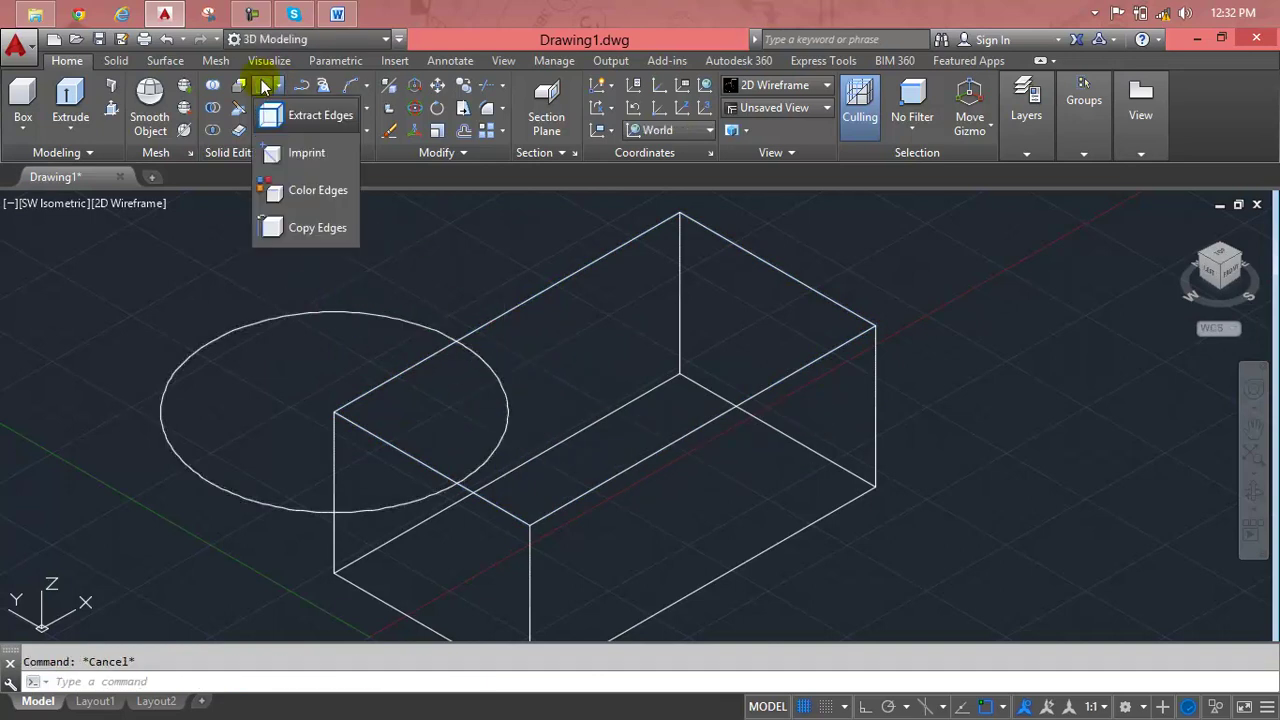
click(280, 153)
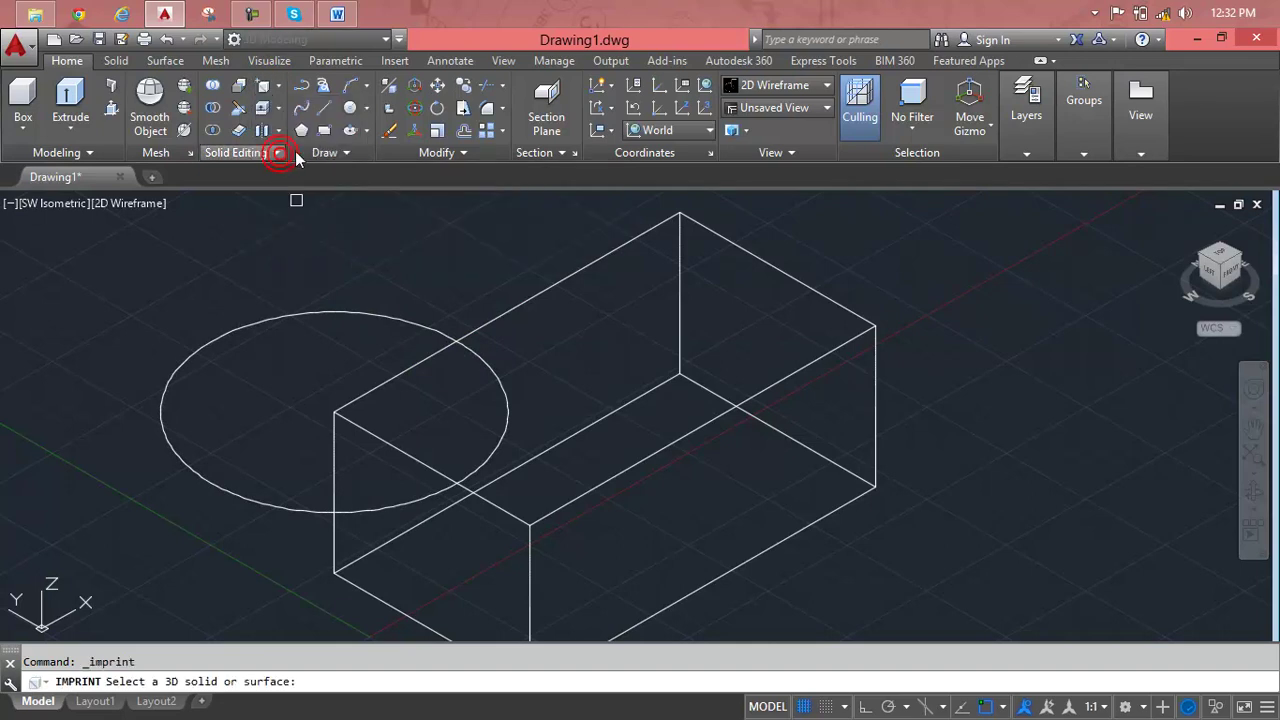
click(497, 312)
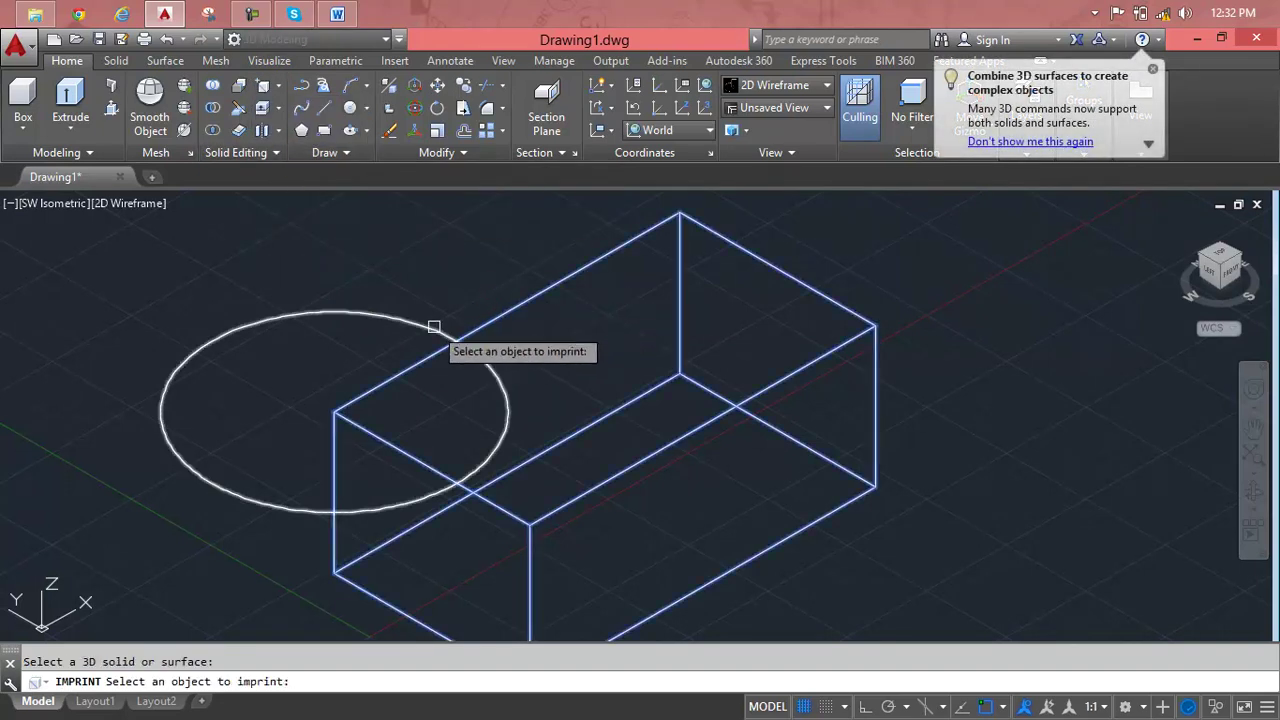
click(434, 327)
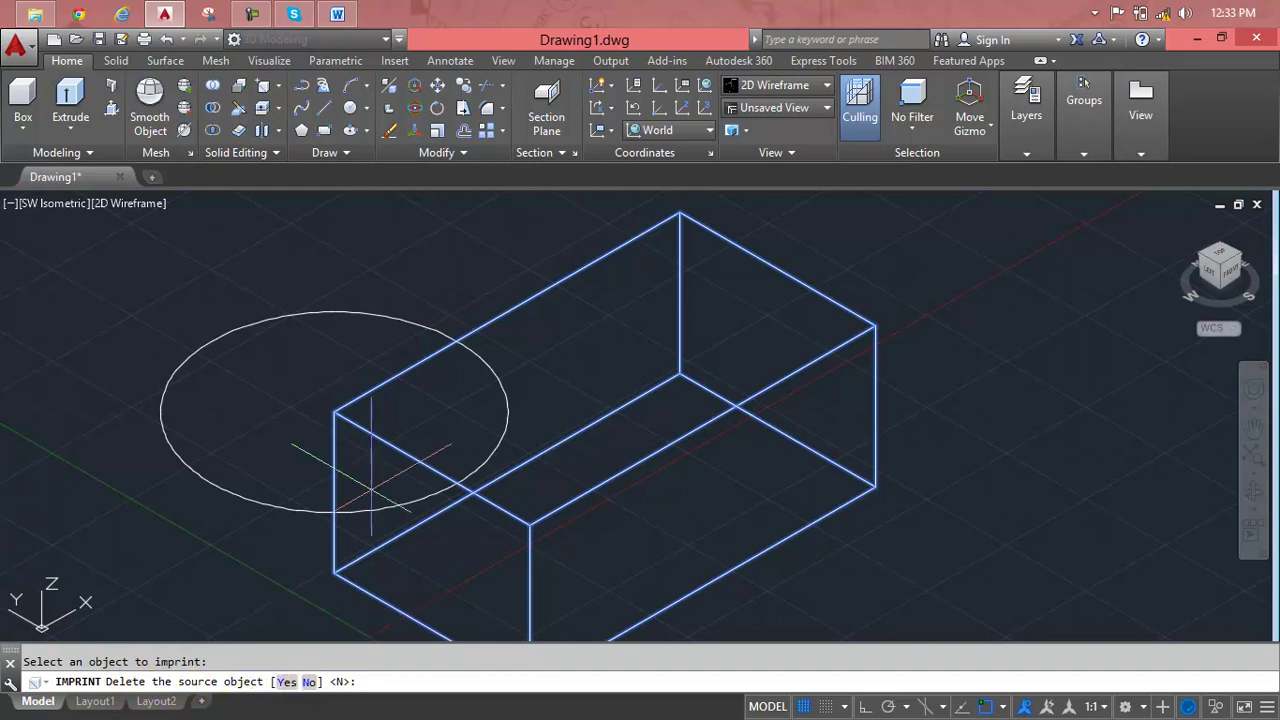
text(y)
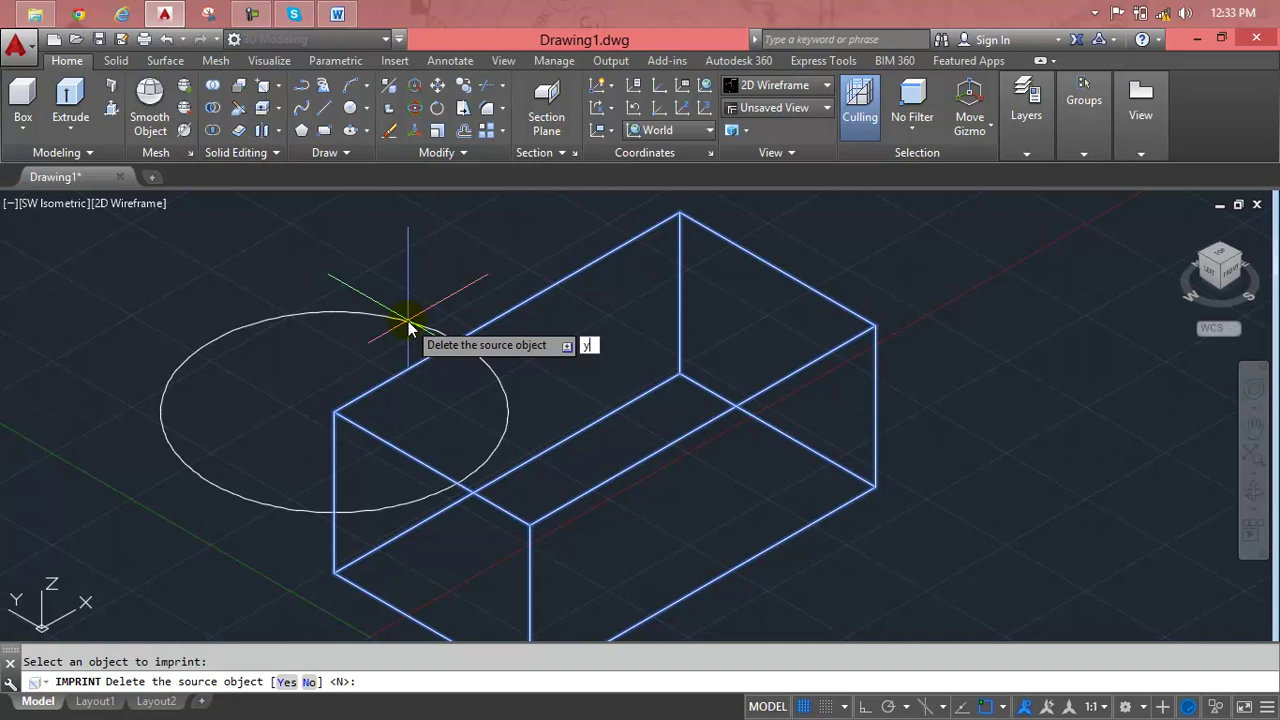
key(Return)
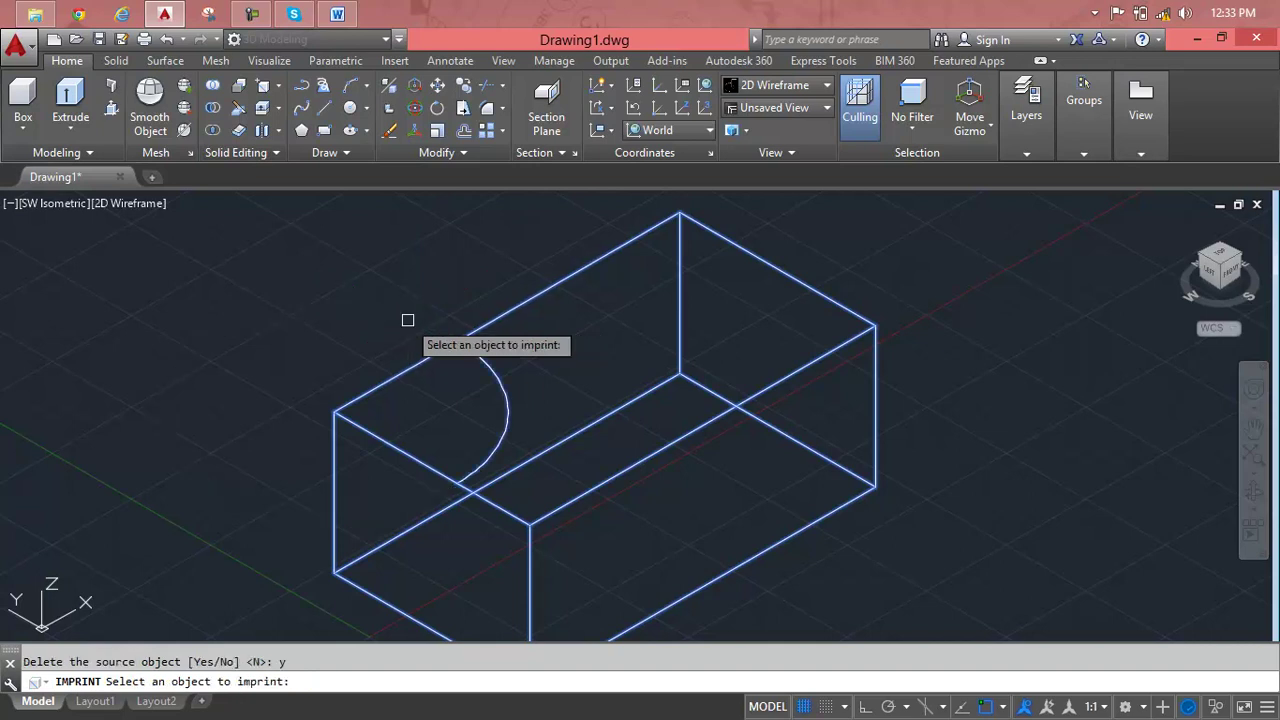
key(Escape)
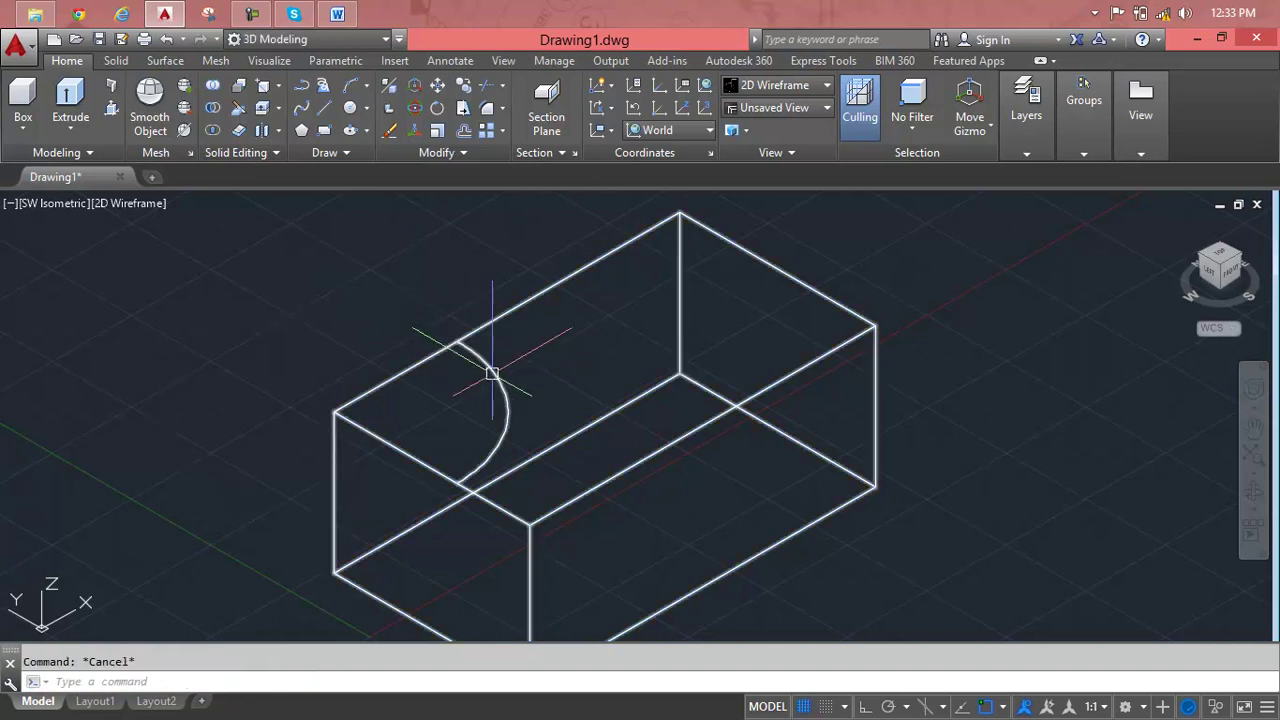
click(491, 373)
key(Escape)
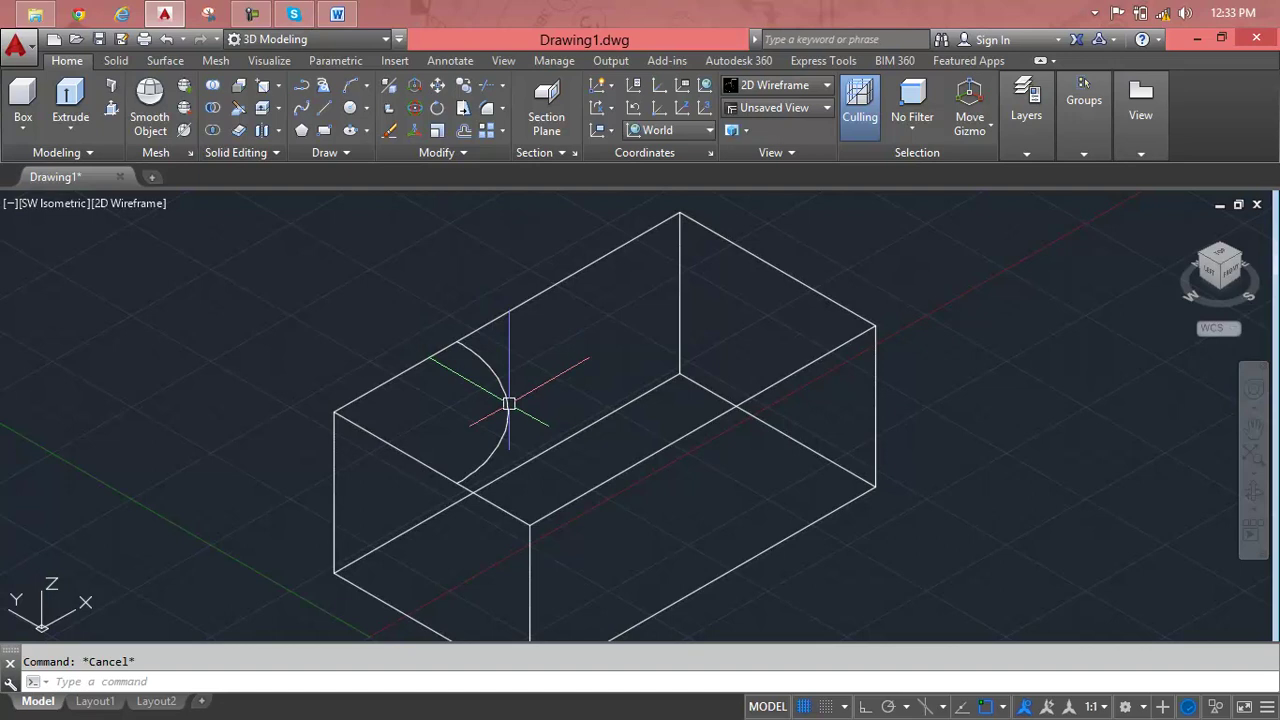
scroll(503, 391, up, 3)
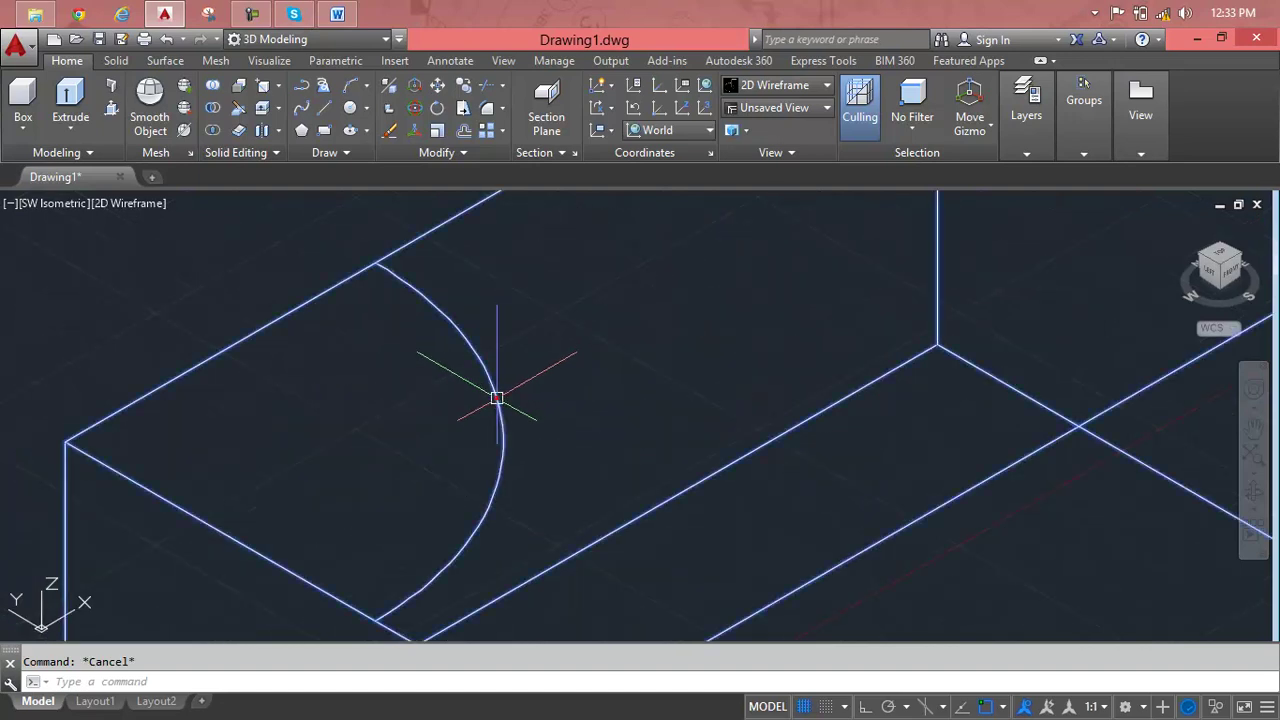
key(Escape)
text(ts or)
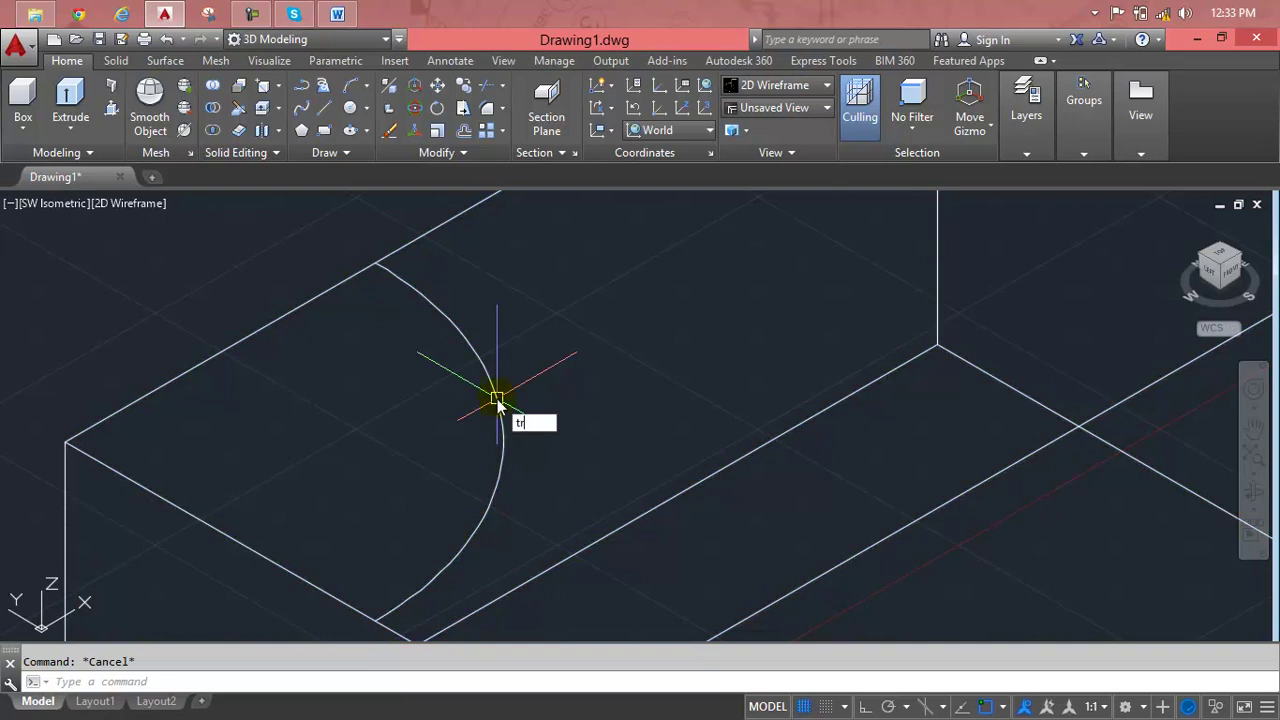
key(Return)
key(Return)
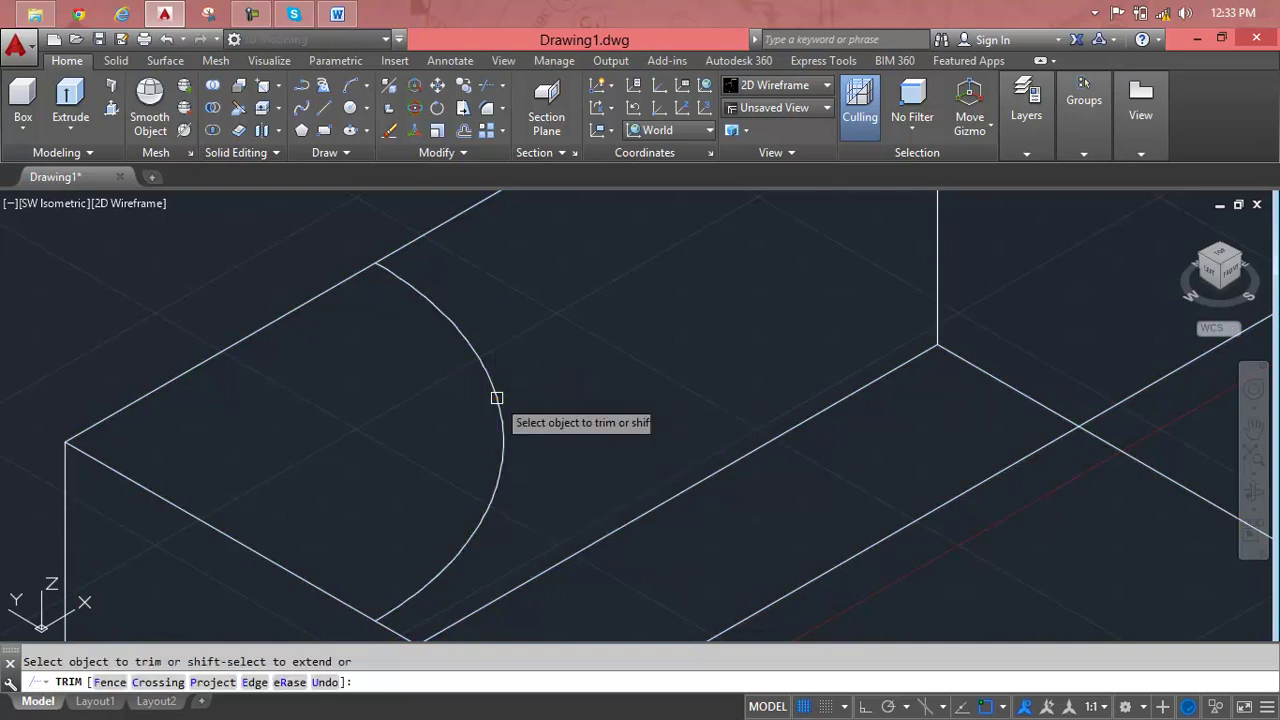
key(Escape)
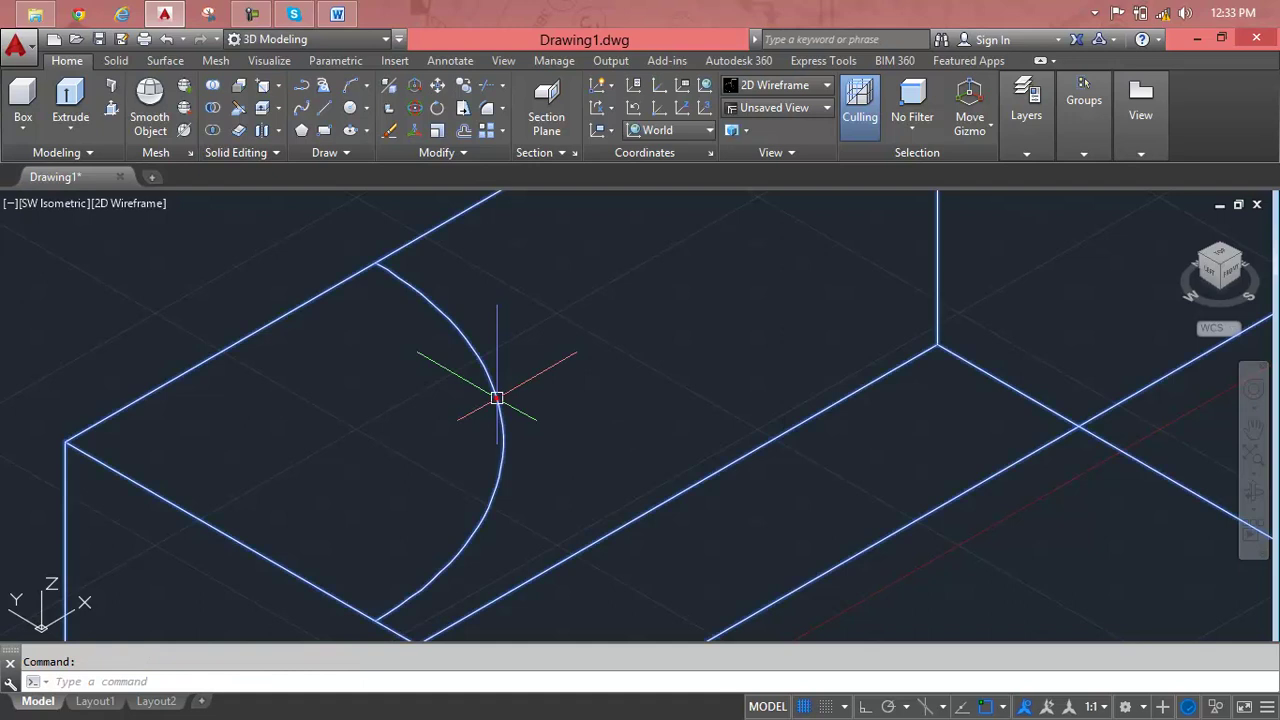
click(494, 410)
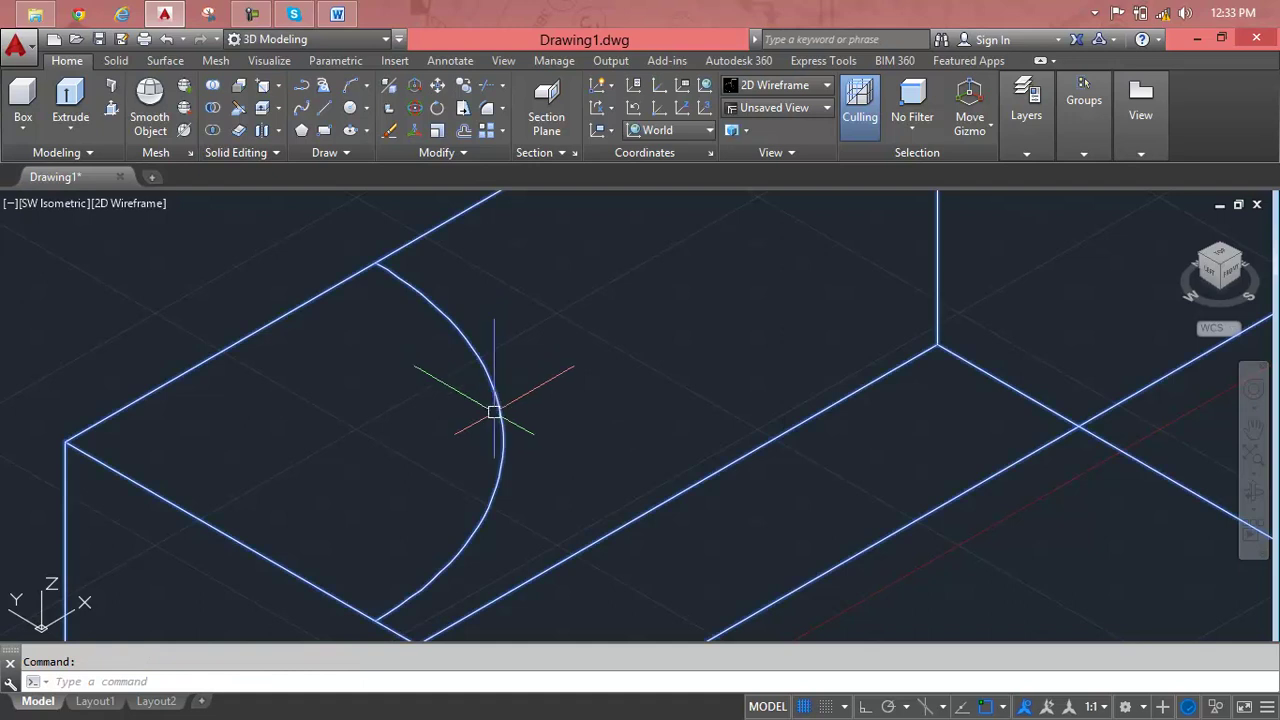
key(Delete)
key(ctrl+z)
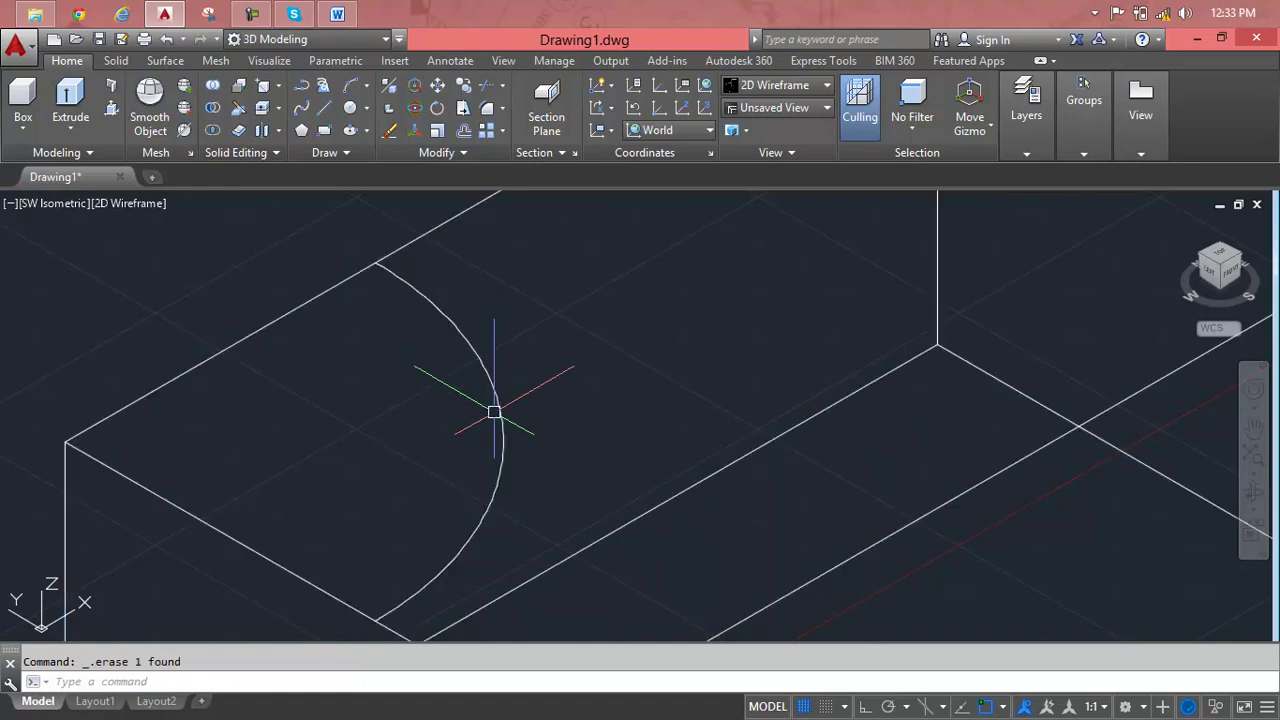
key(Escape)
text(e)
key(Return)
click(494, 411)
key(Return)
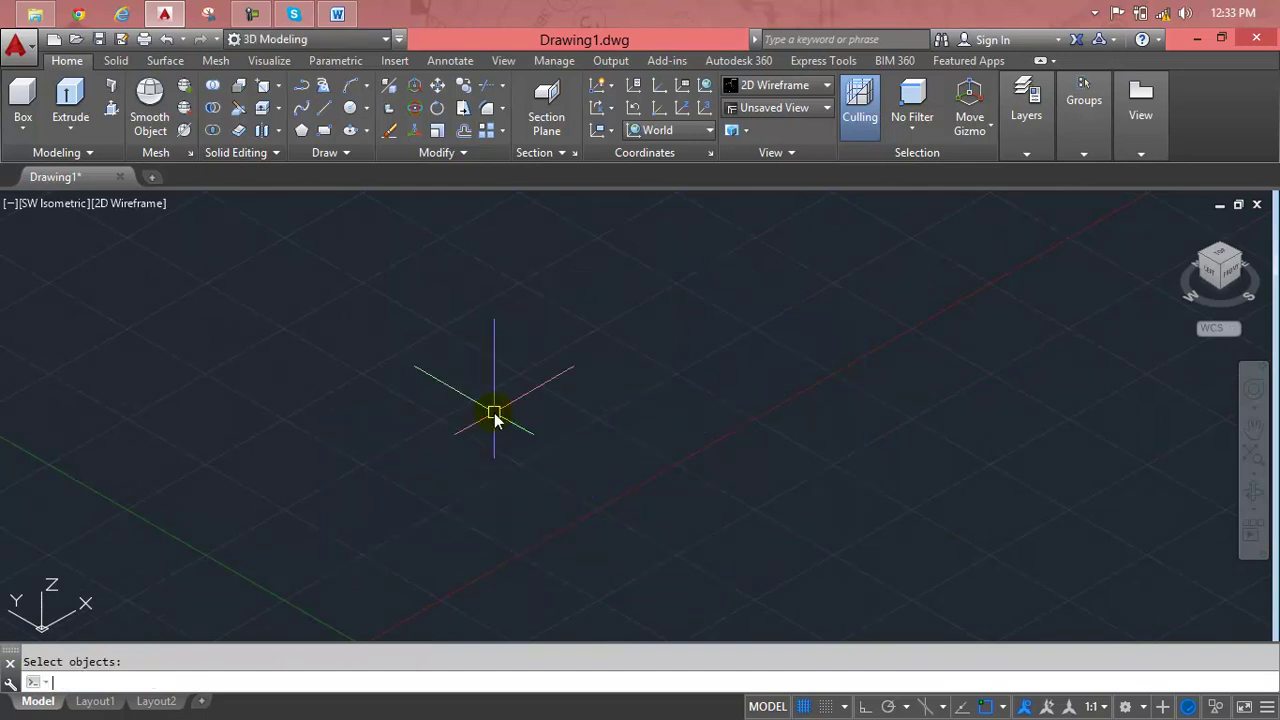
key(ctrl+z)
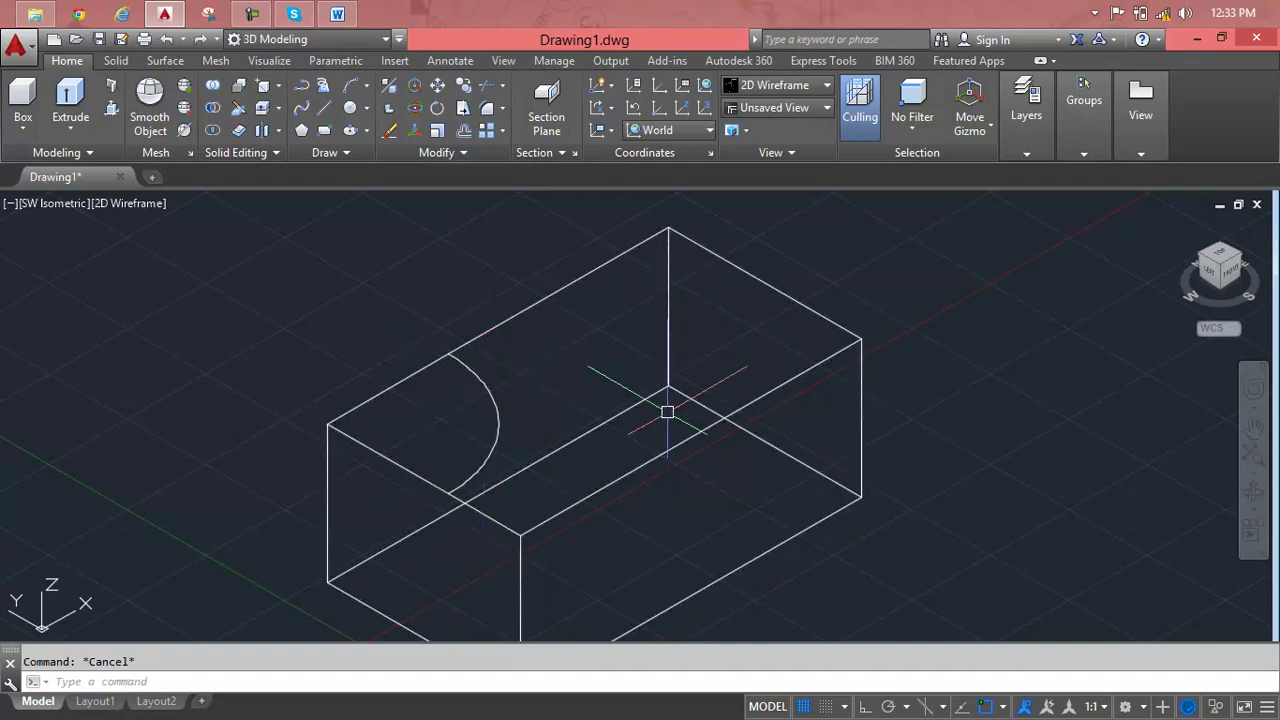
click(280, 128)
click(293, 189)
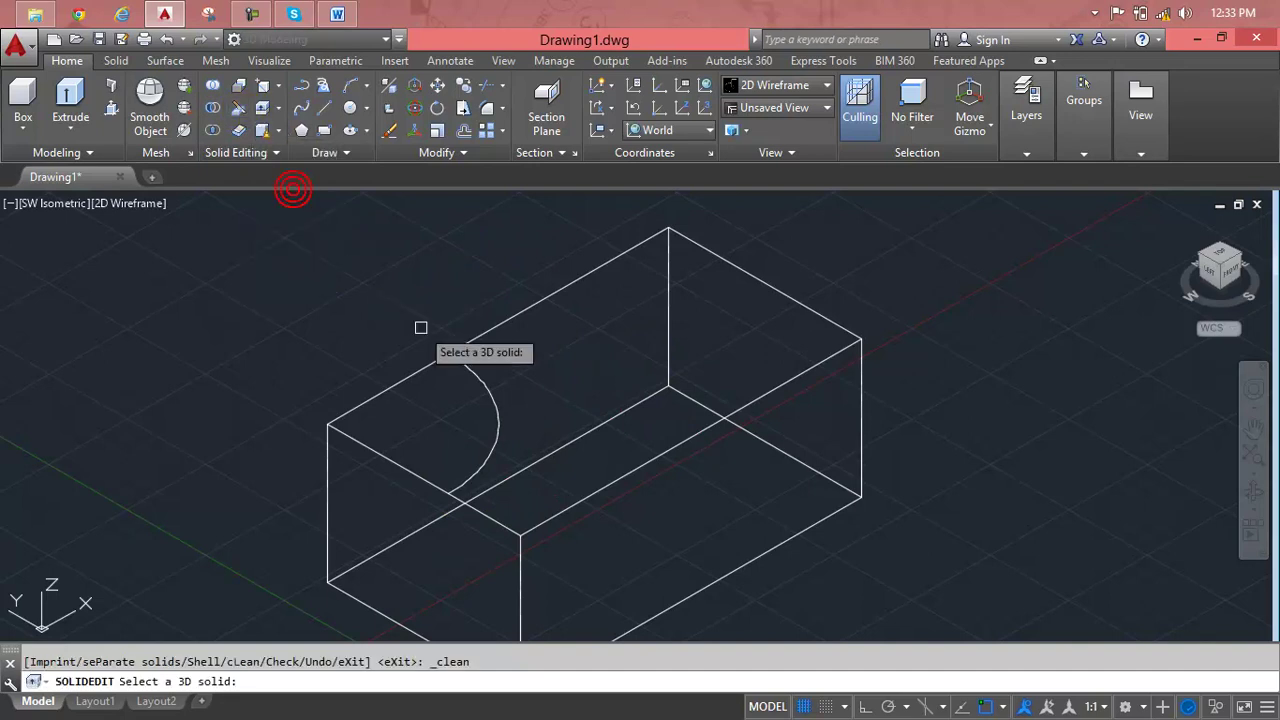
click(455, 357)
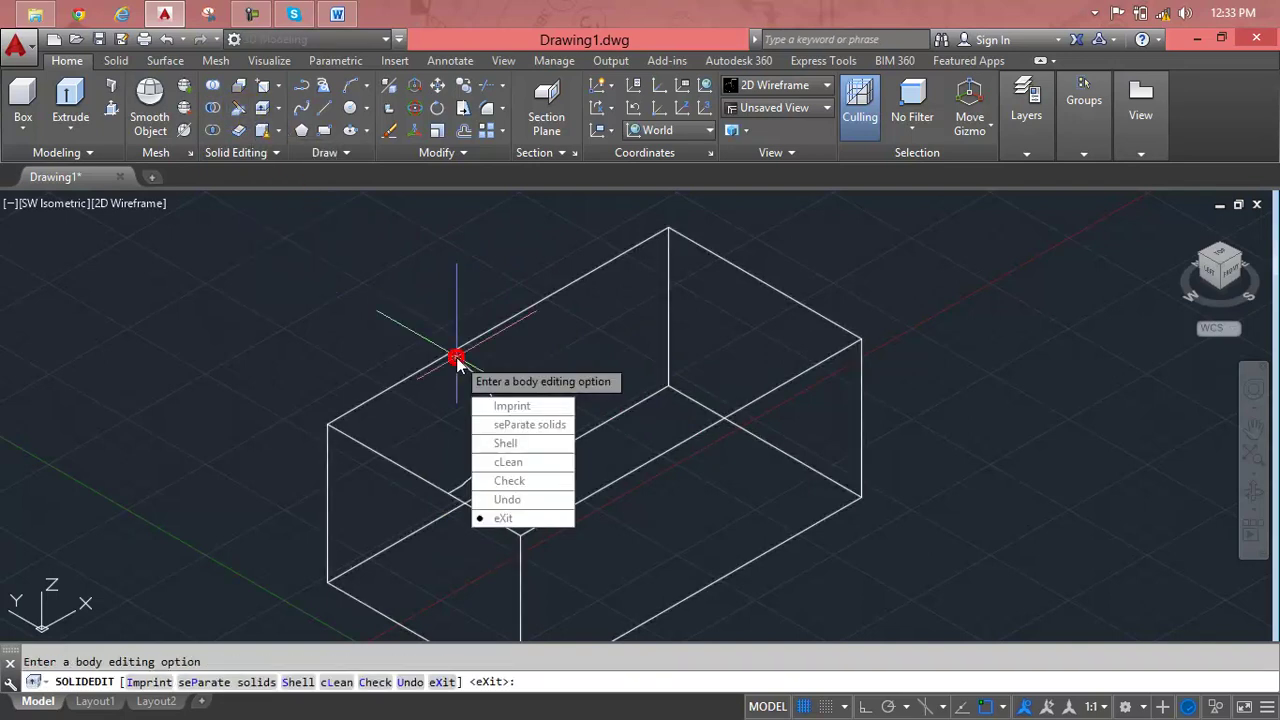
key(Return)
key(Return)
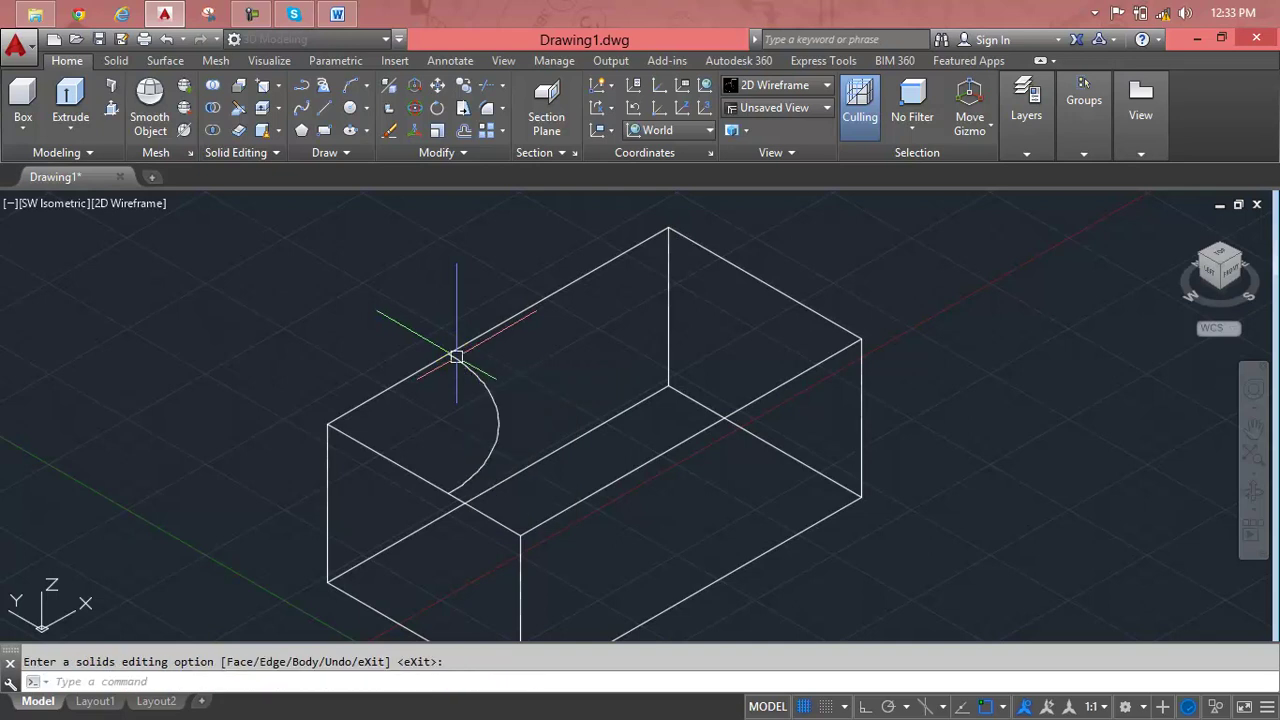
key(Return)
click(463, 358)
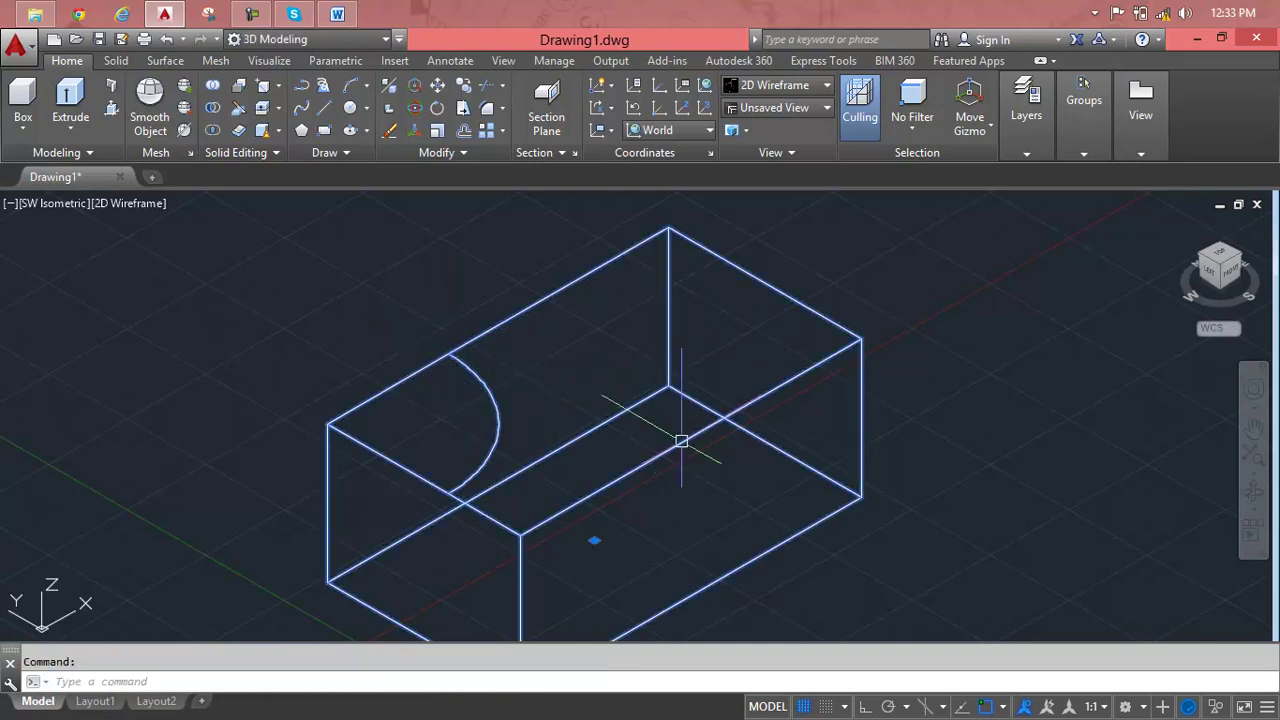
key(Escape)
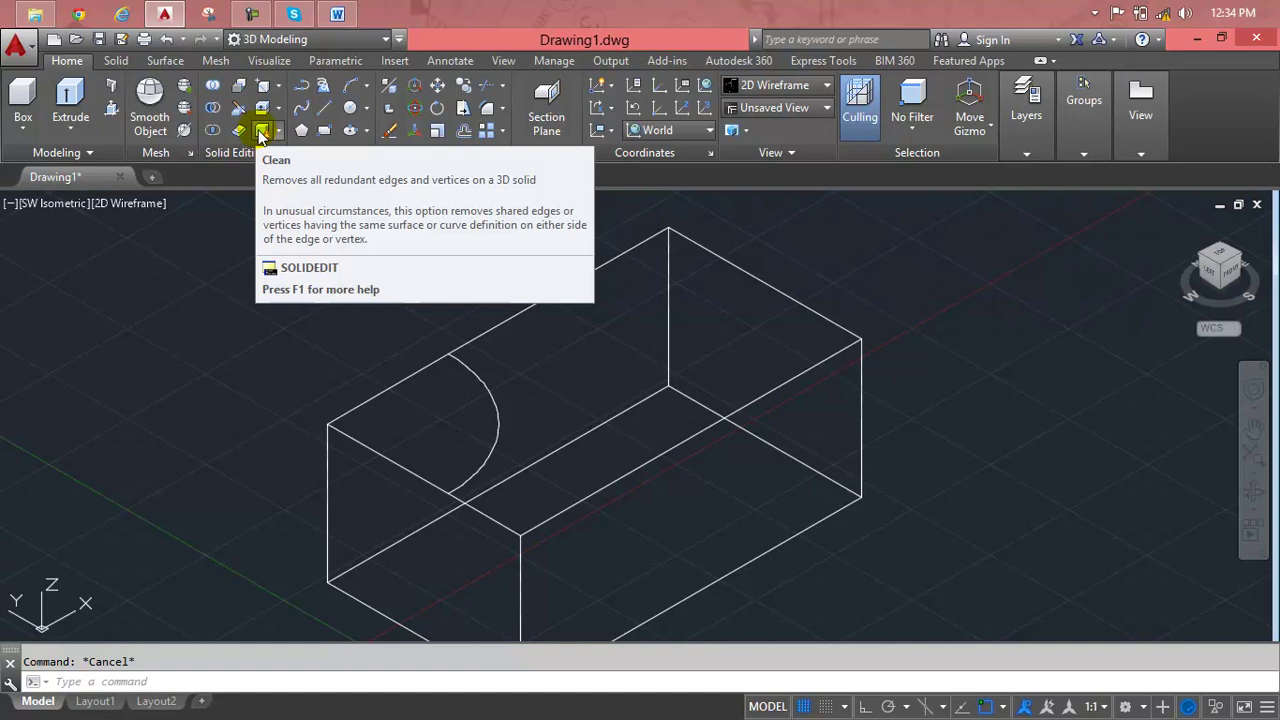
key(F1)
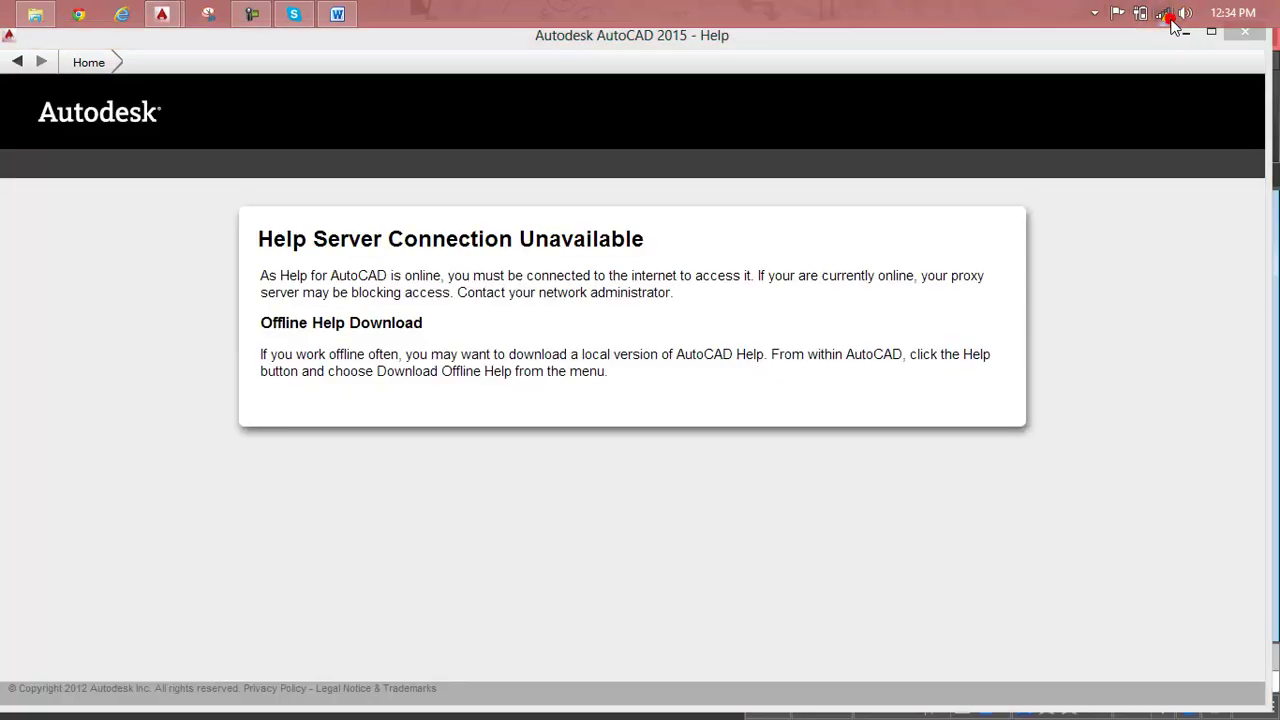
click(1164, 14)
click(1176, 219)
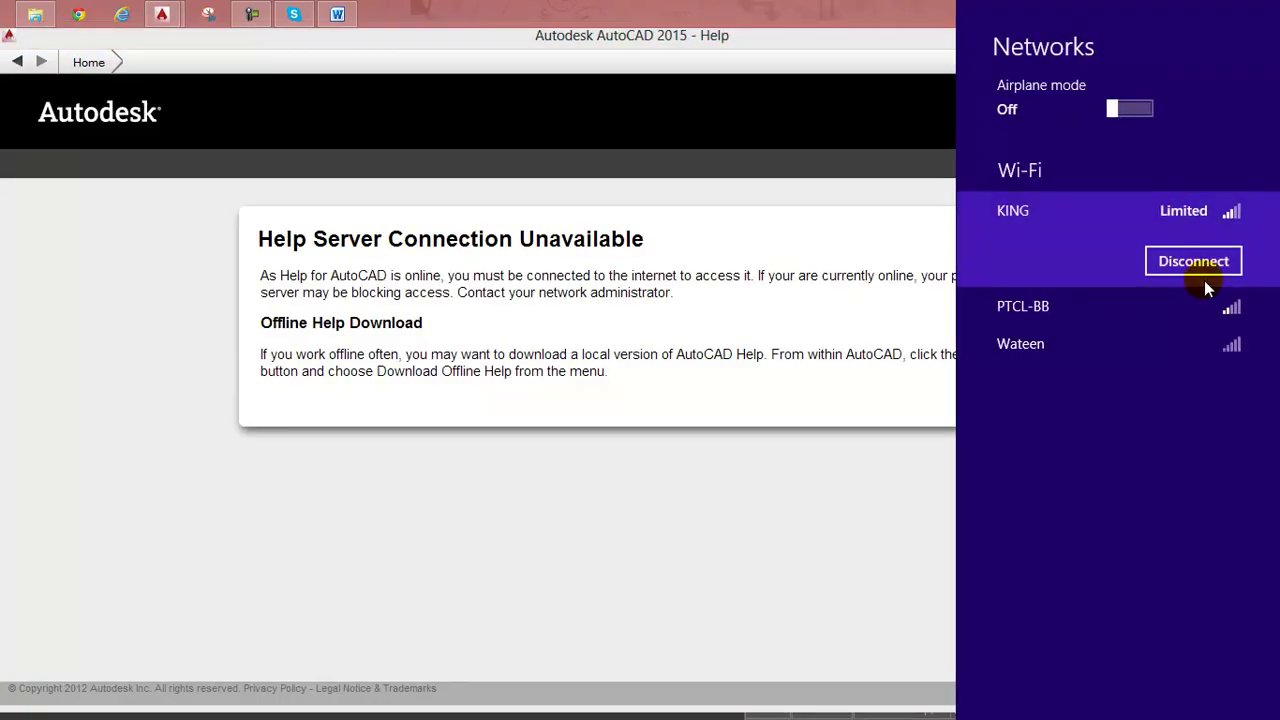
click(1191, 249)
click(1160, 212)
click(1122, 257)
click(1180, 318)
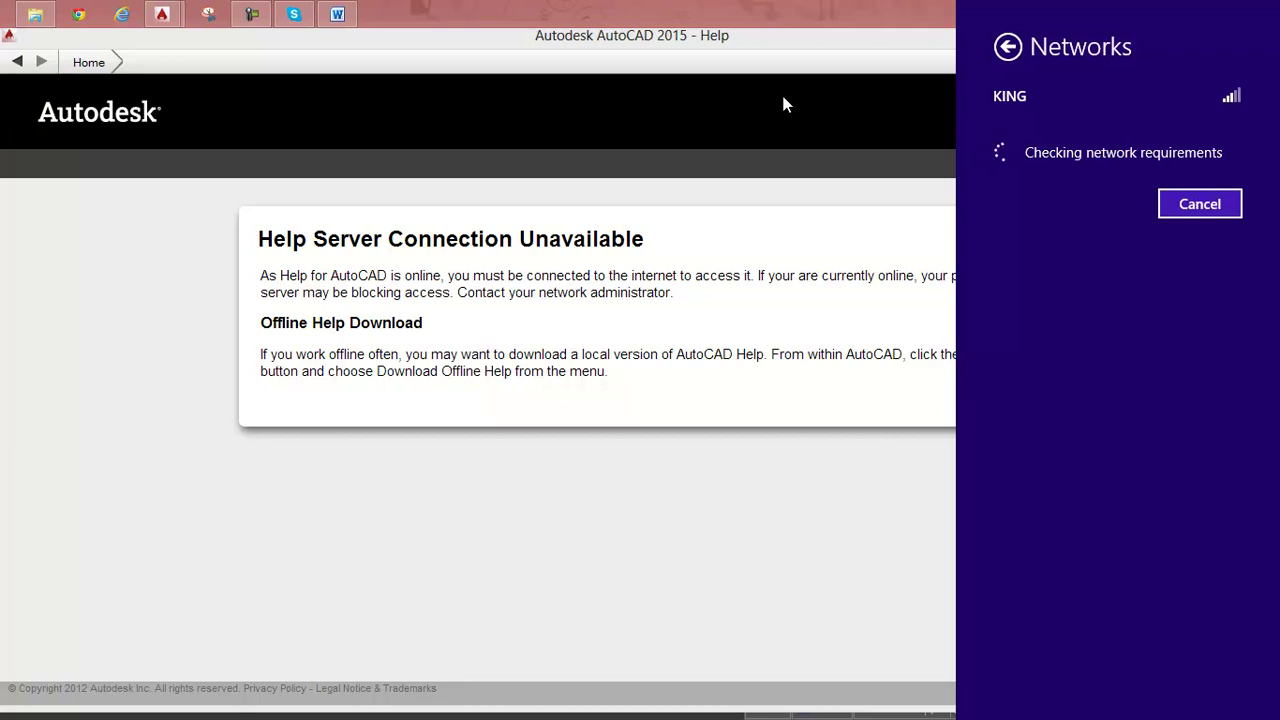
click(785, 64)
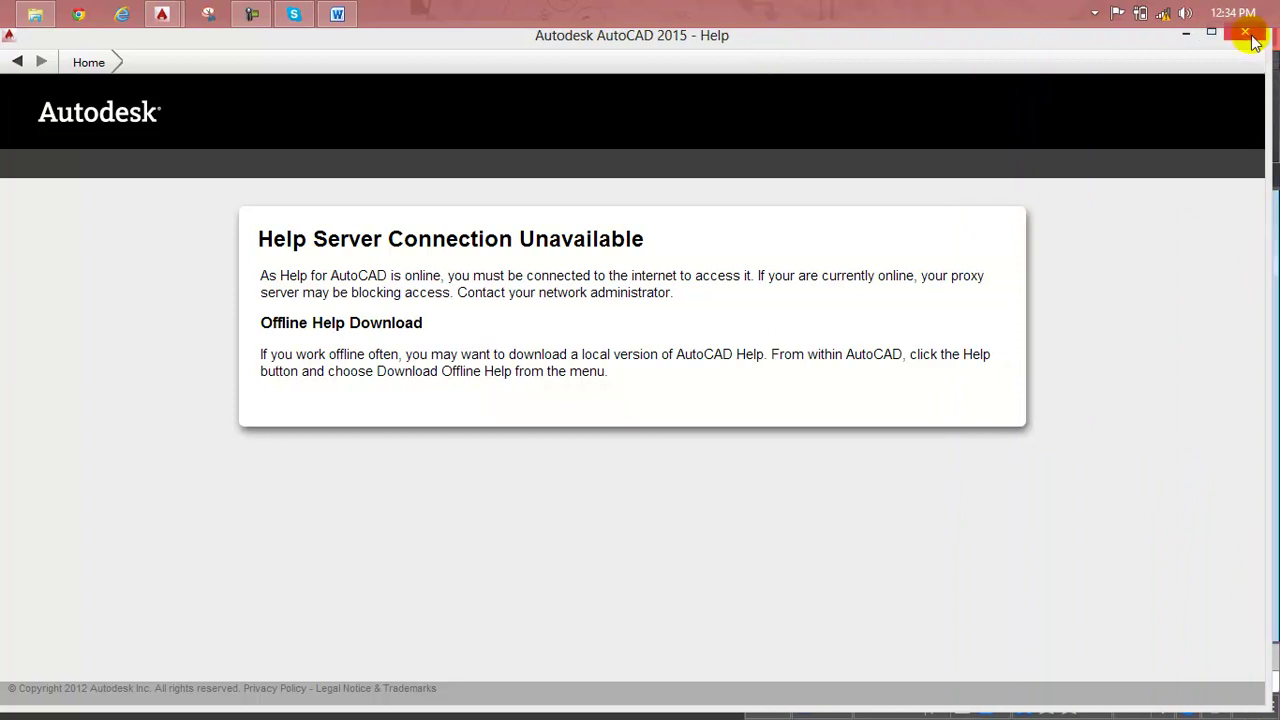
click(1262, 36)
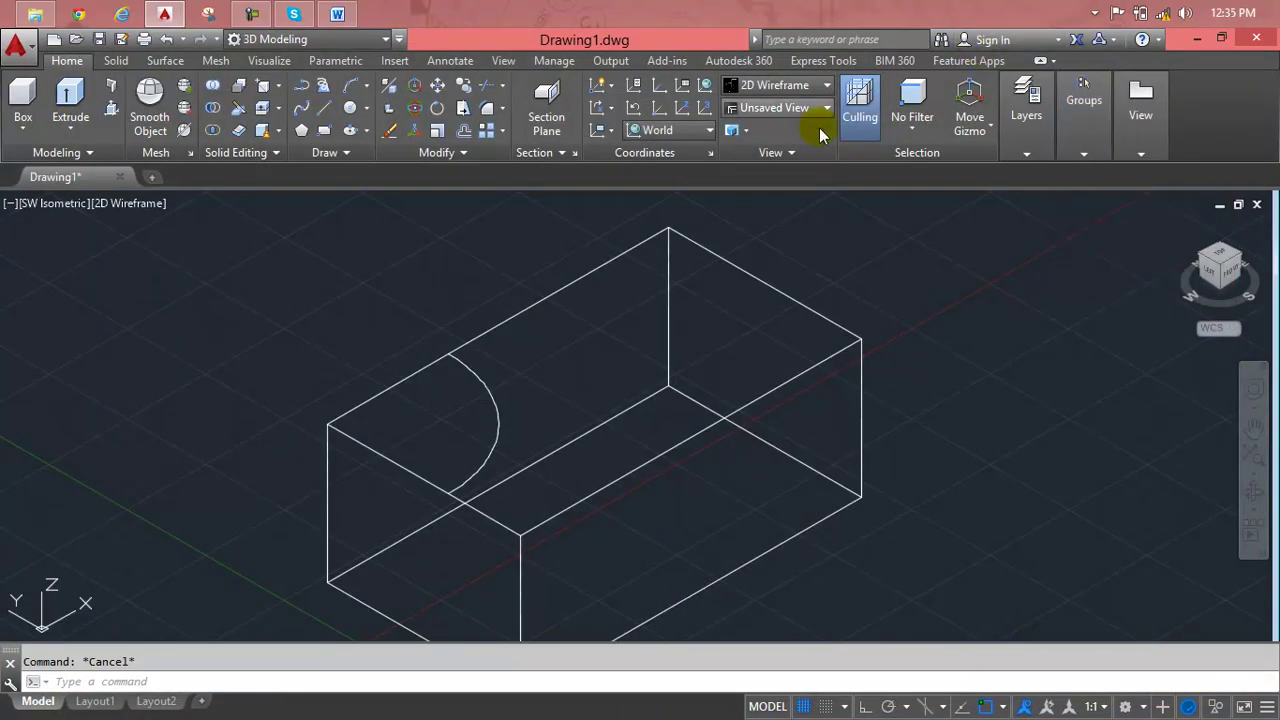
- Window-select the box solid and delete it
click(790, 301)
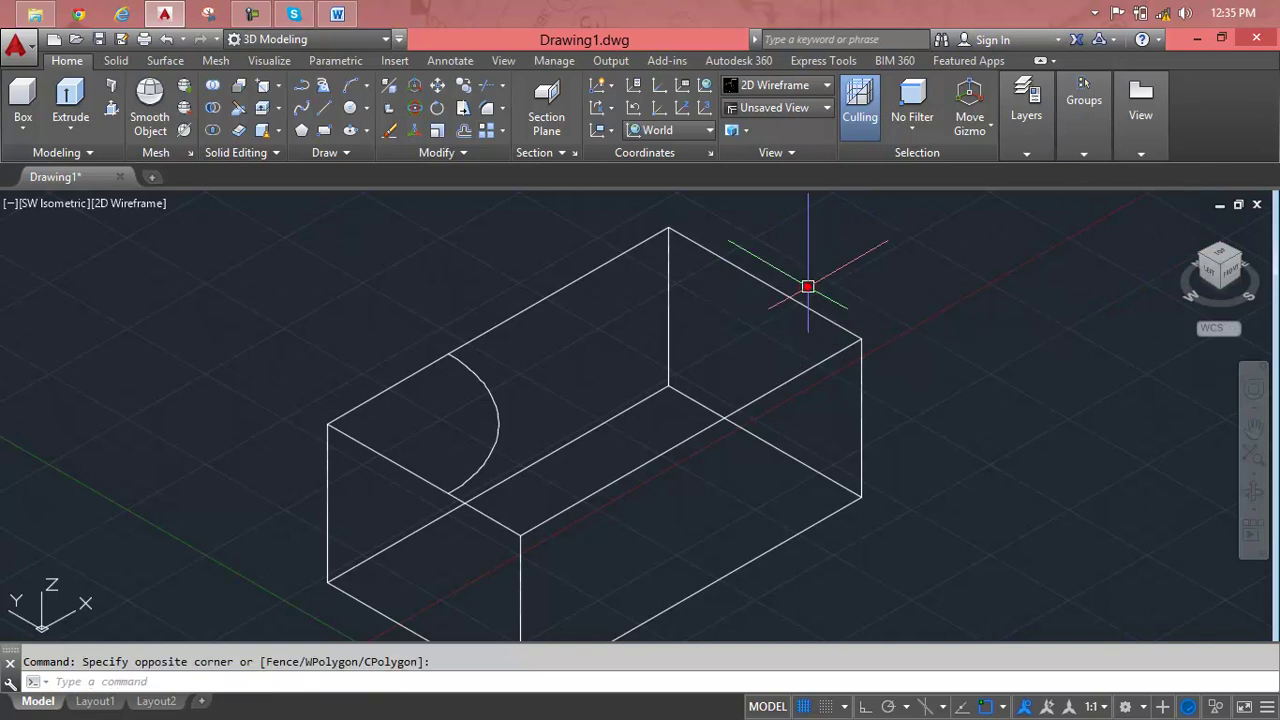
click(808, 305)
key(Delete)
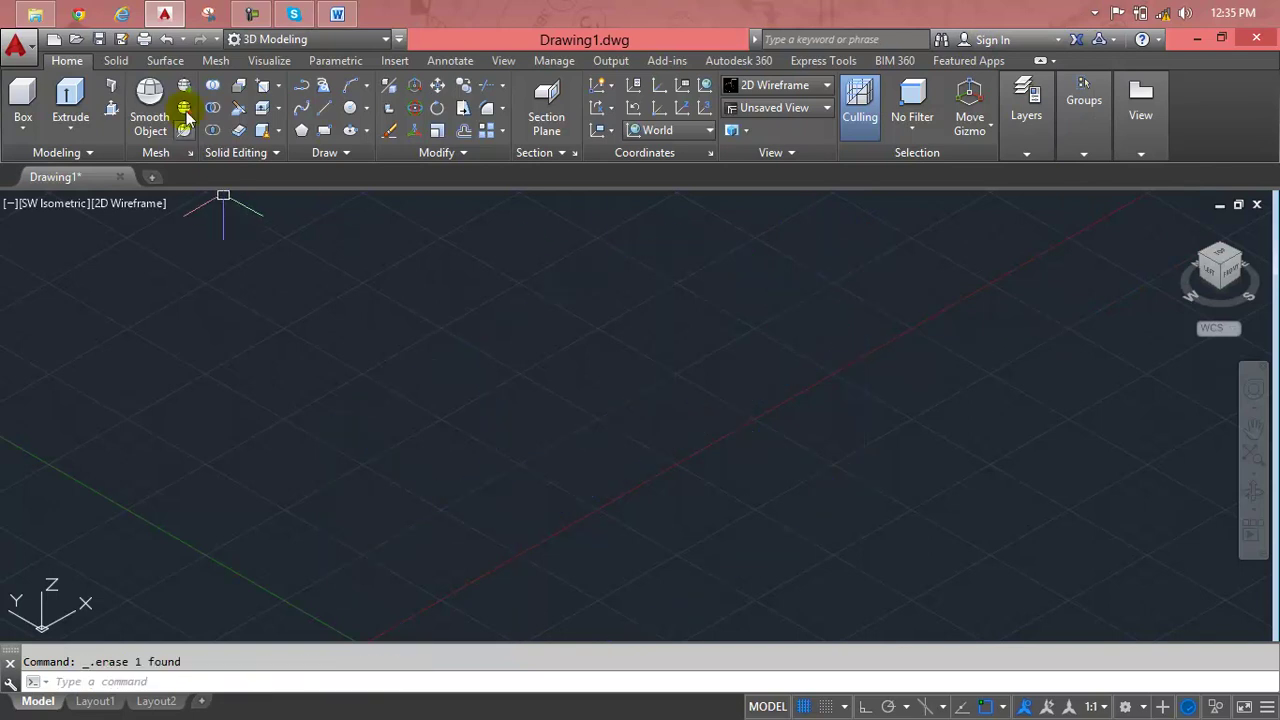
- Start the Separate command, cancel it, and pan the view toward the origin
click(277, 134)
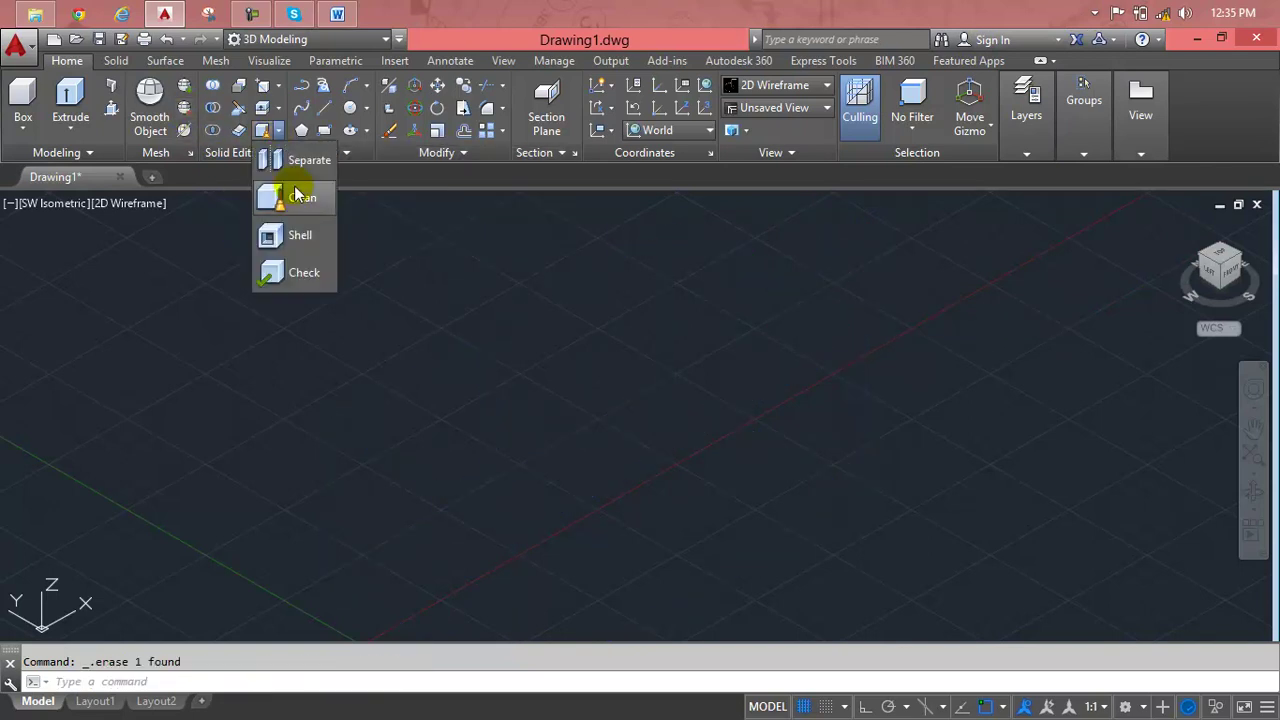
click(296, 165)
key(Escape)
scroll(354, 297, down, 3)
mouse_move(340, 355)
middle_down()
mouse_move(278, 321)
mouse_move(40, 437)
middle_up()
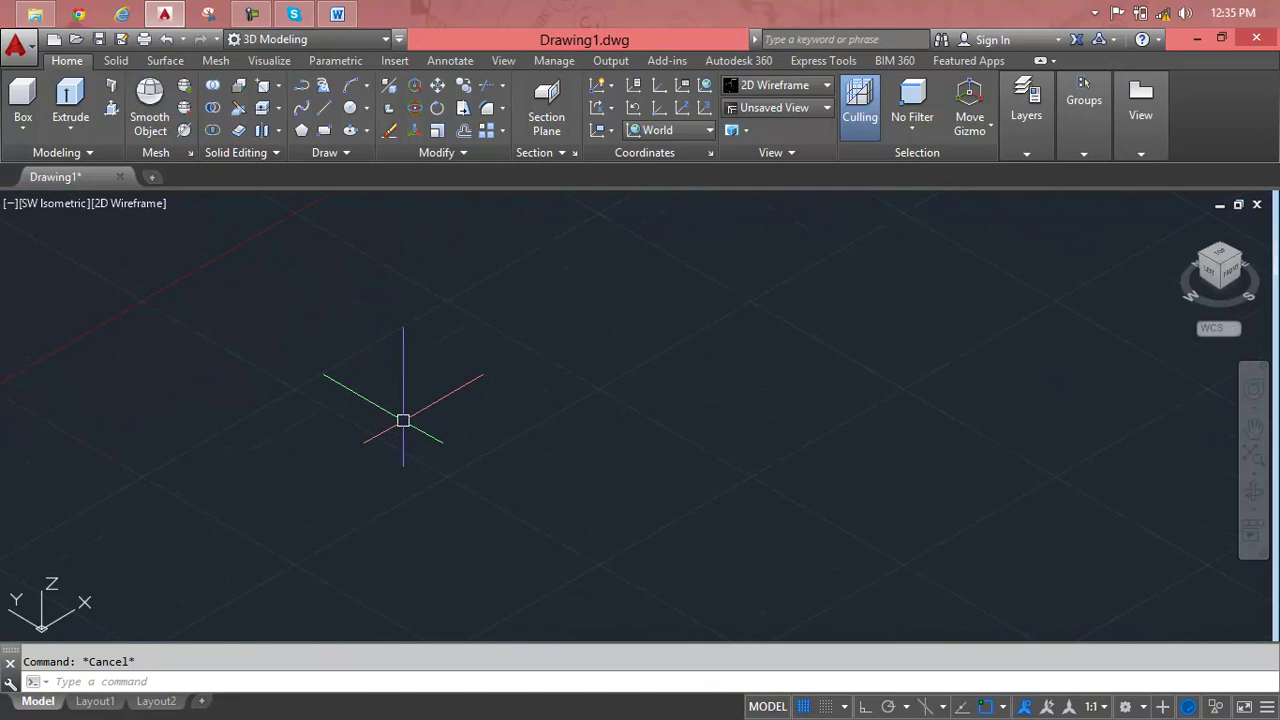
- Draw a flat rectangle with REC by picking two opposite corners
click(22, 125)
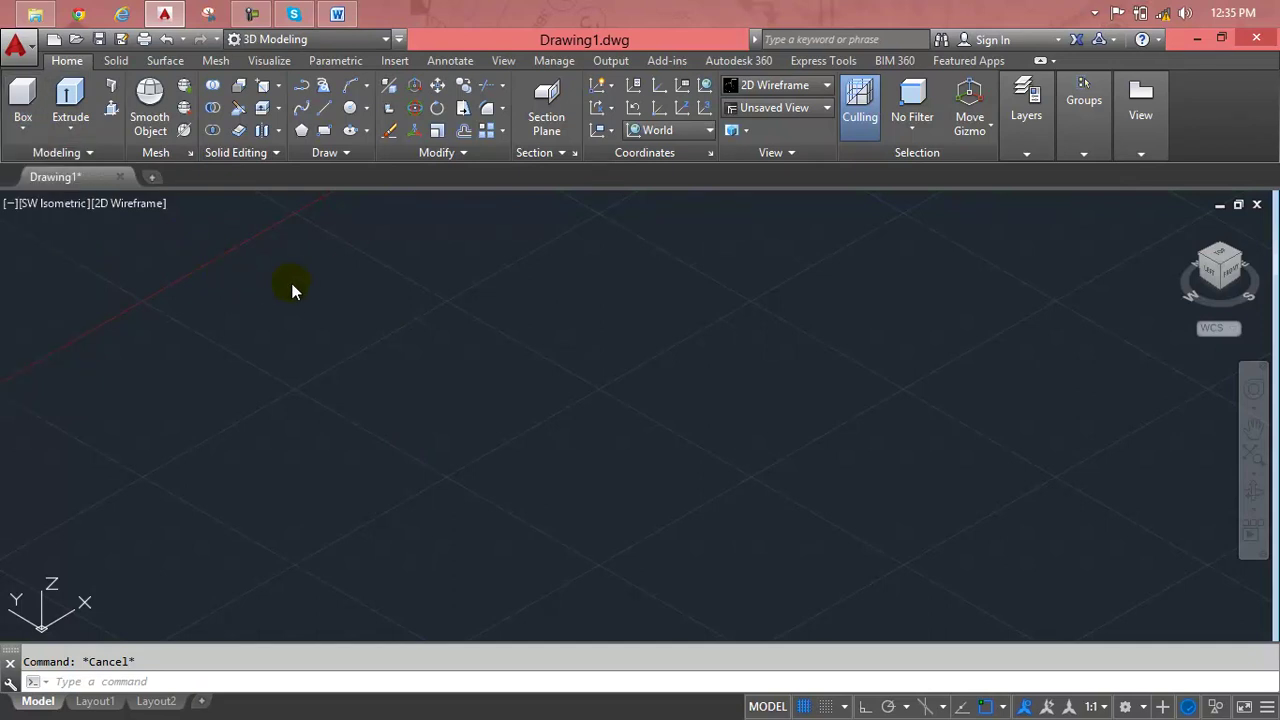
text(rec)
key(Return)
click(342, 455)
mouse_move(923, 286)
middle_down()
mouse_move(920, 326)
mouse_move(882, 354)
middle_up()
click(937, 366)
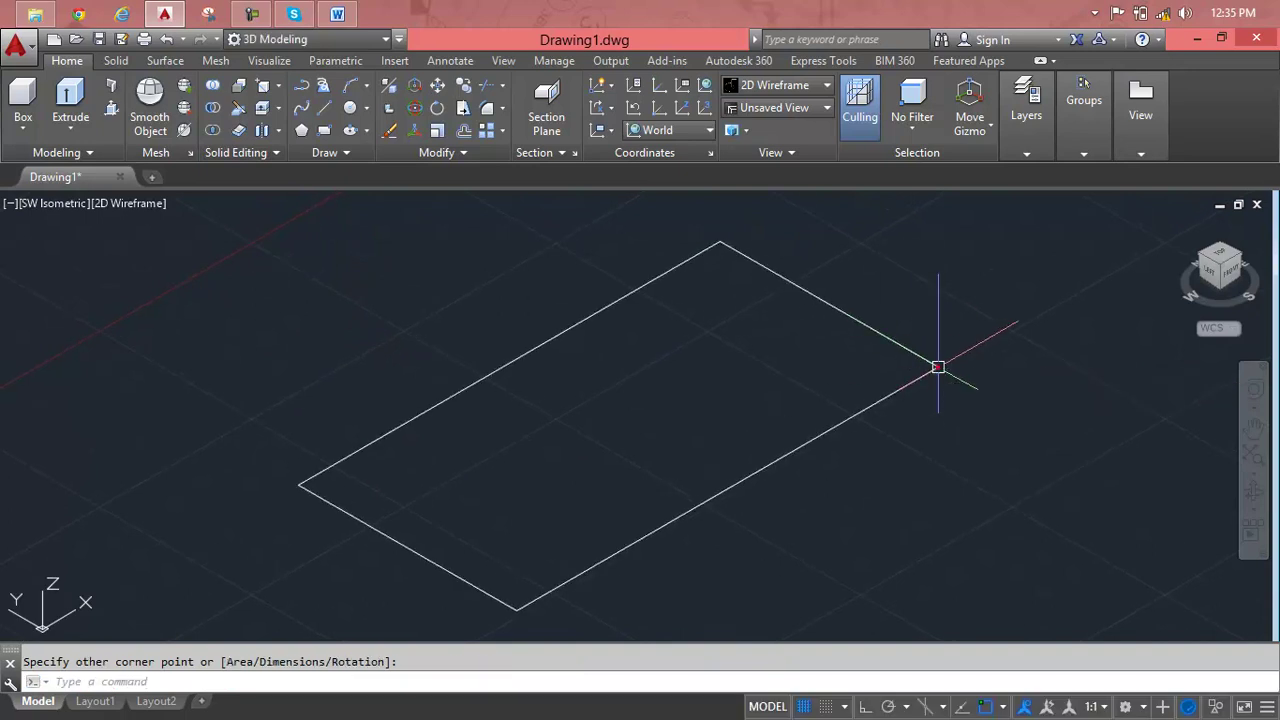
key(Escape)
- Draw a circle centred on the rectangle's right corner, overlapping it
text(c)
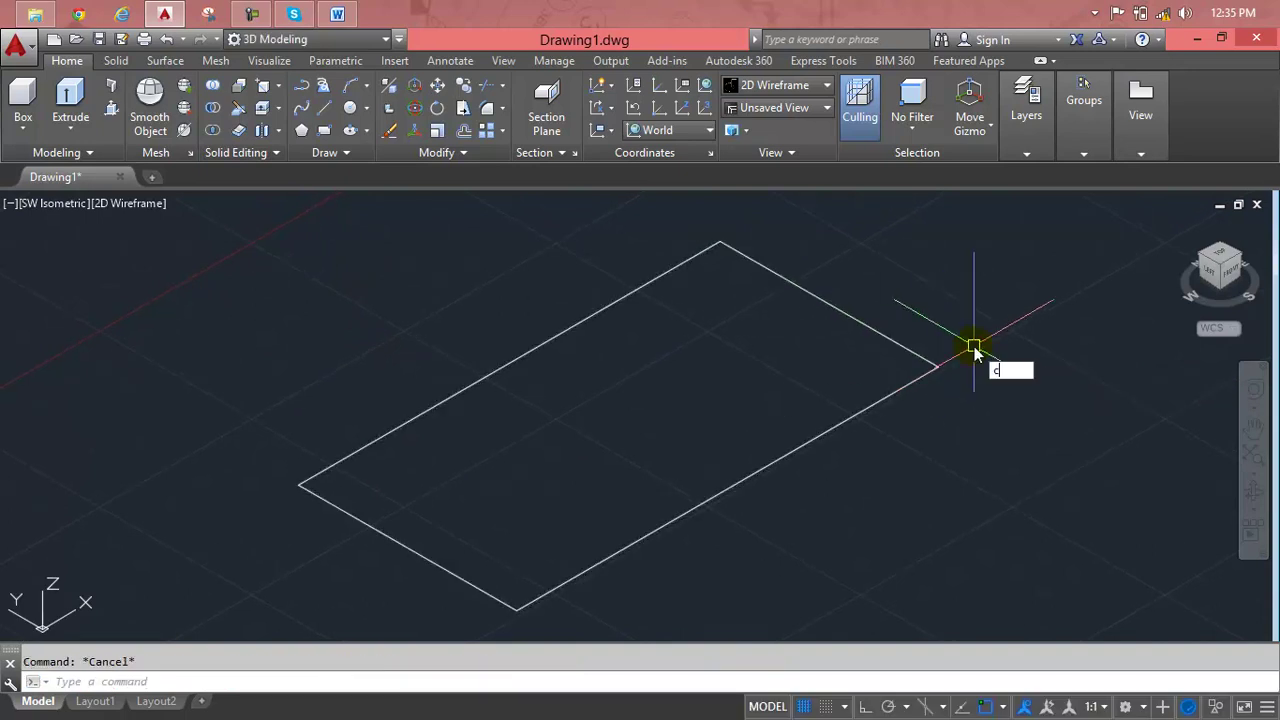
key(Return)
click(939, 366)
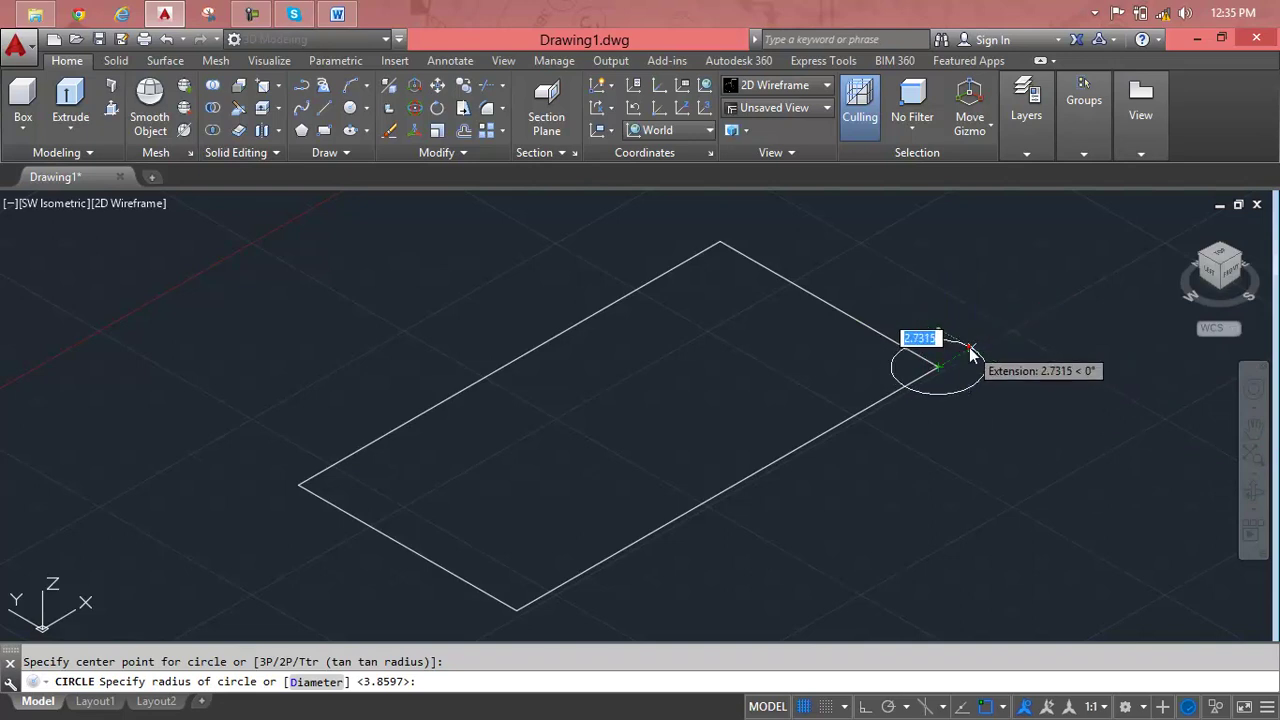
click(980, 347)
mouse_move(980, 347)
middle_down()
mouse_move(633, 400)
mouse_move(768, 338)
middle_up()
key(Escape)
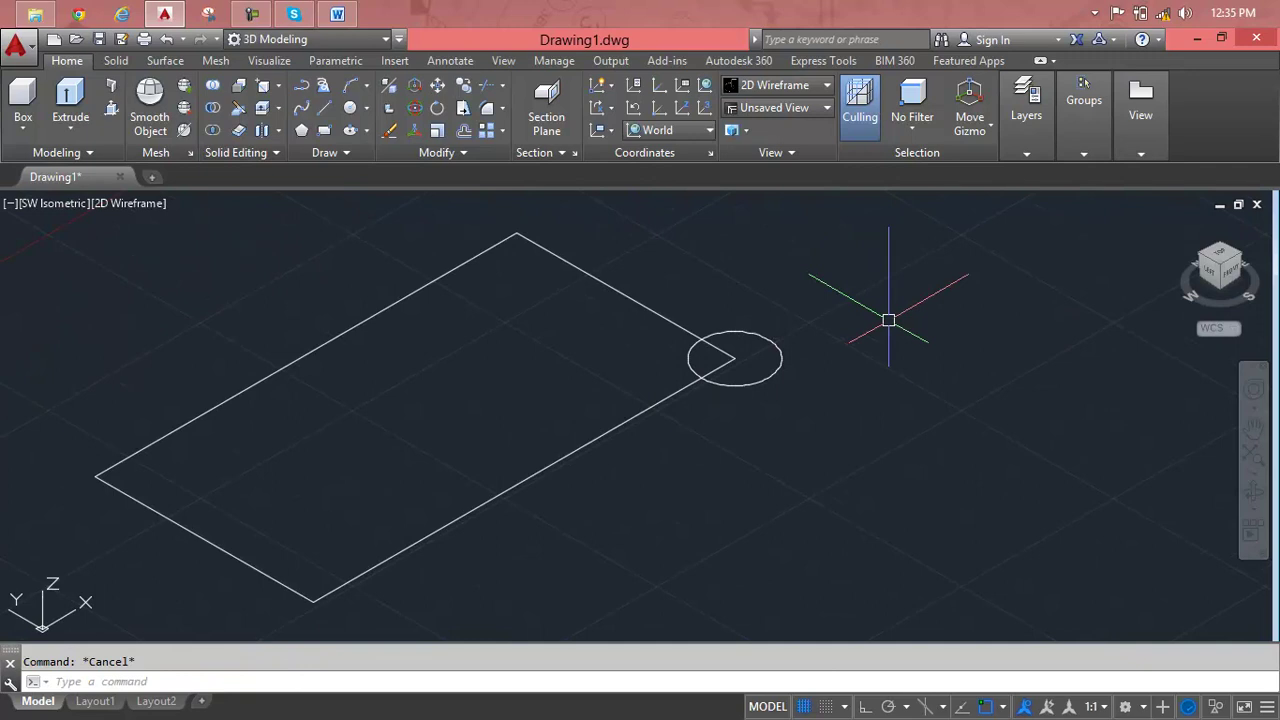
- Extrude the rectangle and circle with EXT into a box and an overlapping cylinder
text(ect)
key(Return)
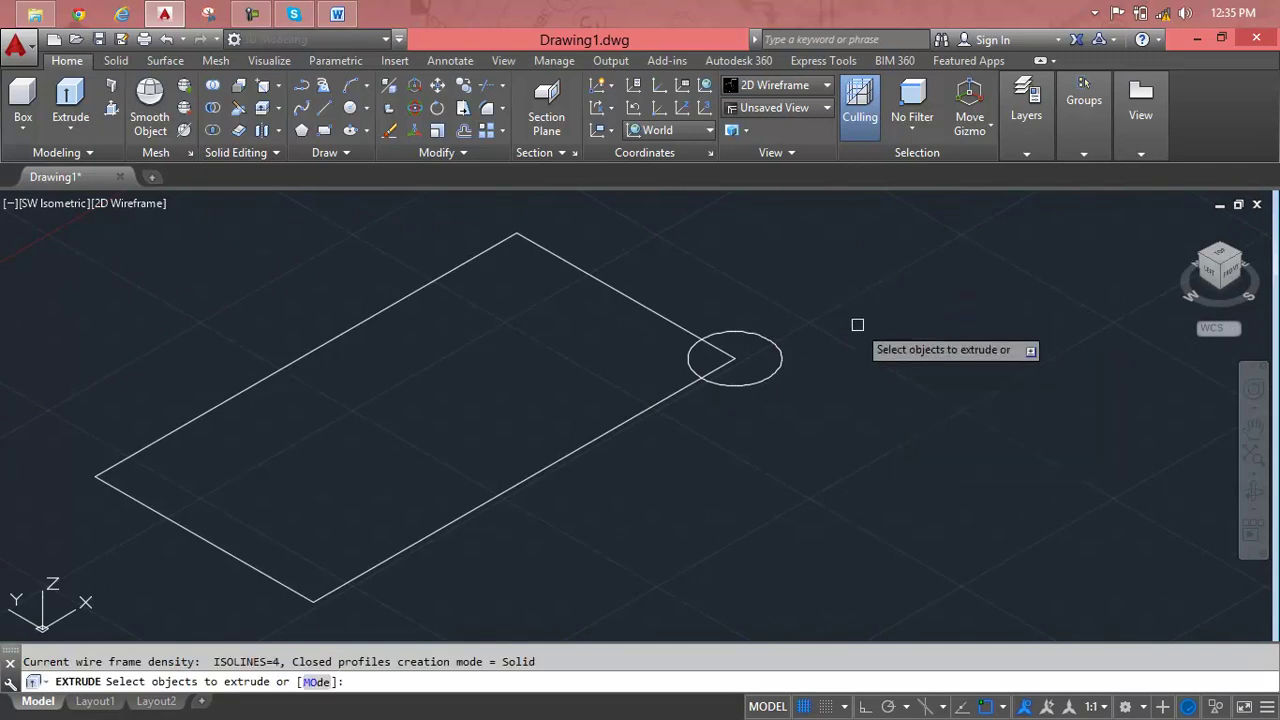
click(858, 325)
click(558, 420)
key(Return)
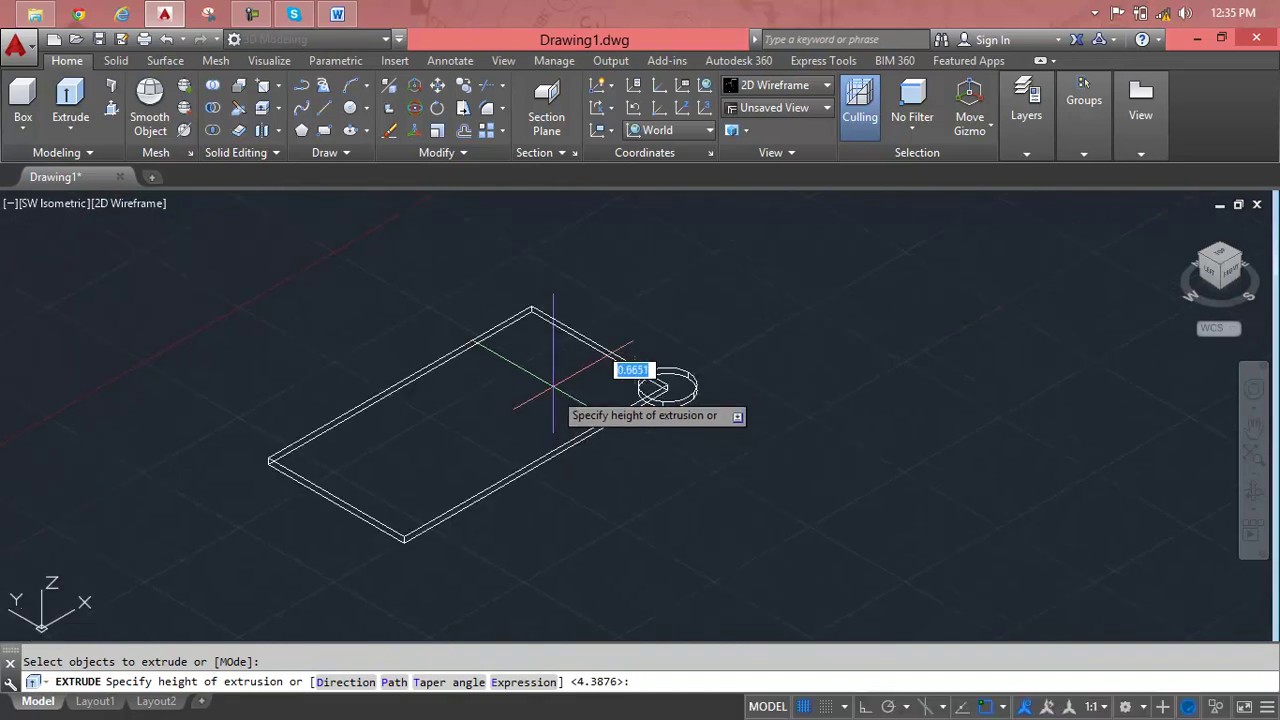
middle_drag(555, 260, 535, 305)
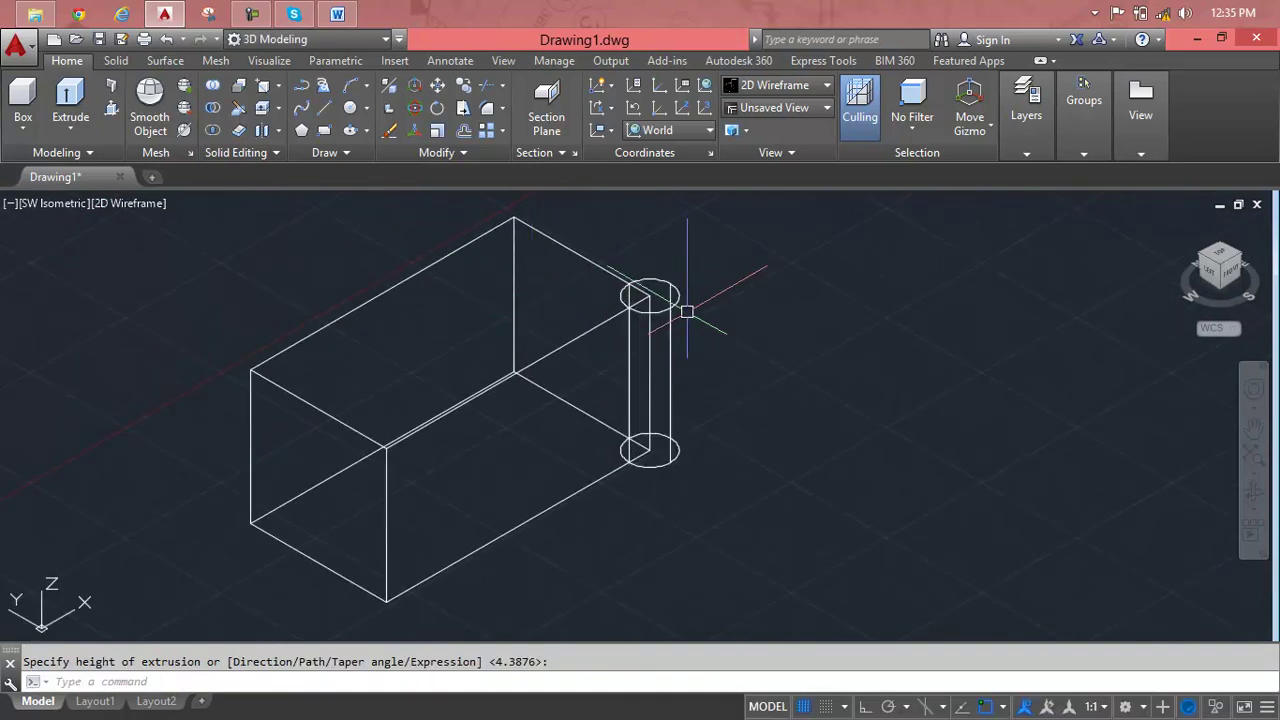
click(665, 302)
- Clear the selection and reframe the view of the box and cylinder
key(Escape)
mouse_move(700, 276)
middle_down()
mouse_move(630, 330)
mouse_move(635, 385)
middle_up()
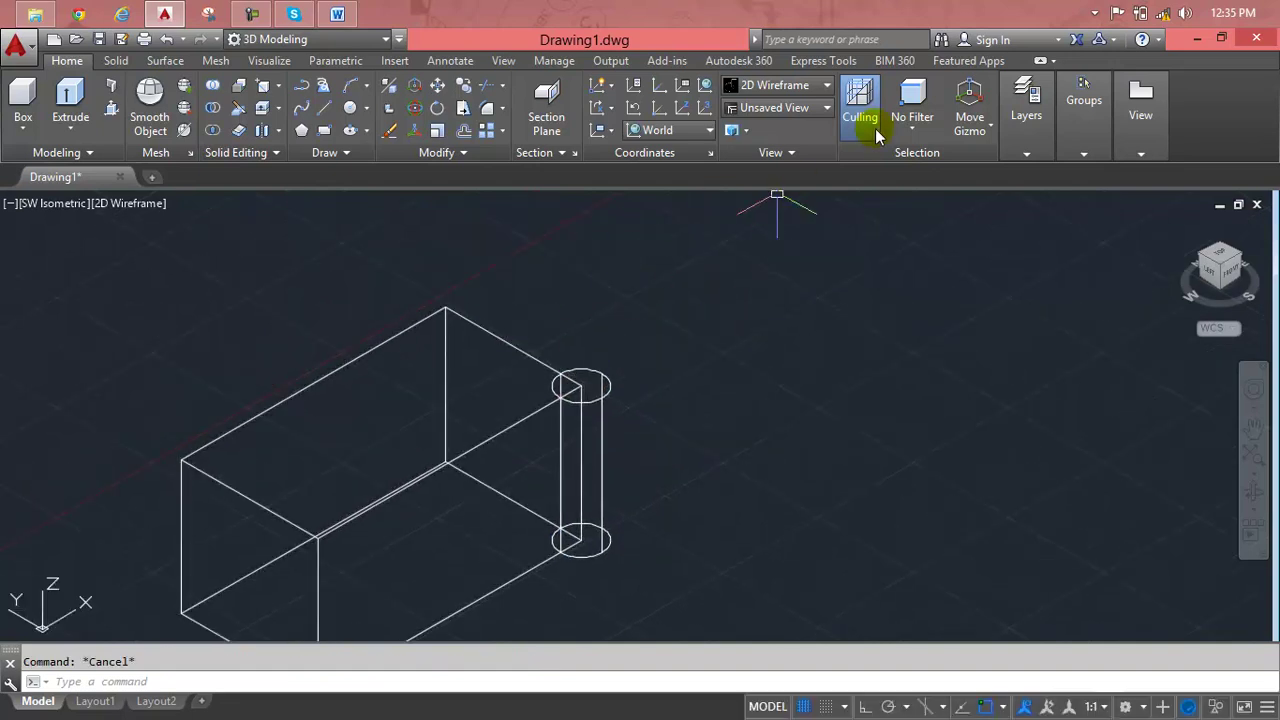
click(813, 90)
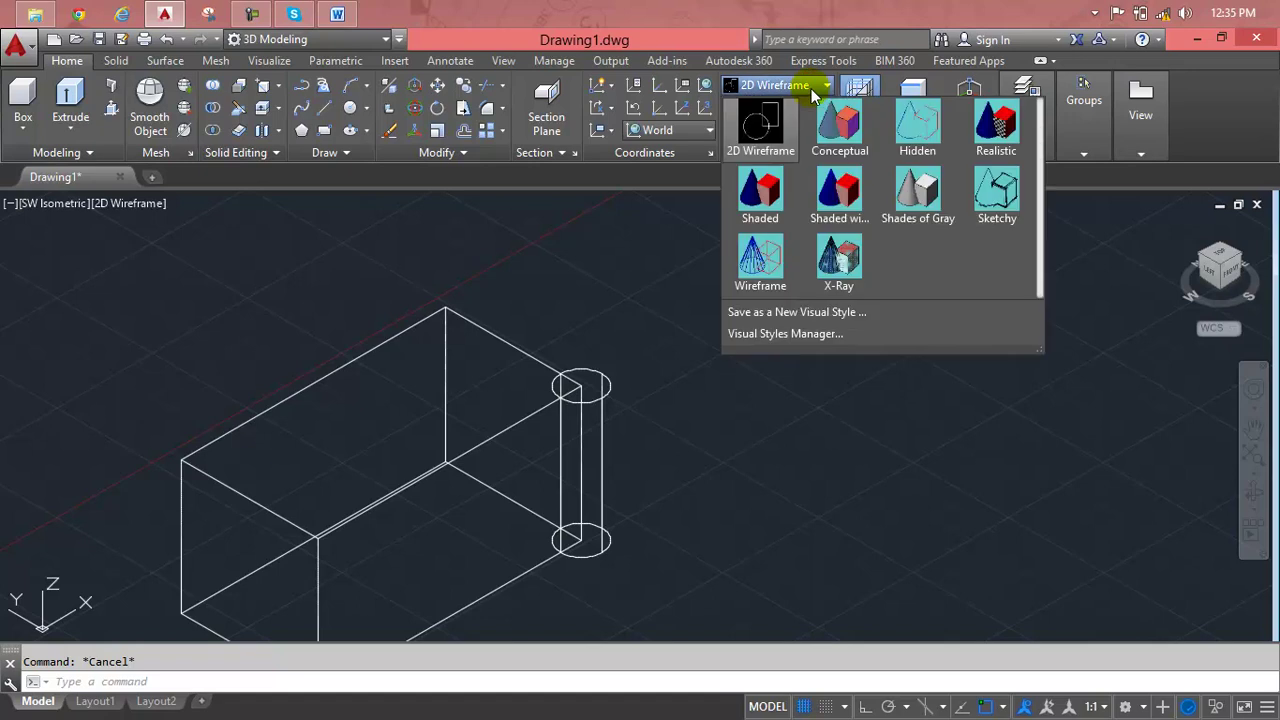
- Shade the model with the Realistic visual style
click(1018, 143)
scroll(749, 354, up, 2)
scroll(717, 263, down, 3)
middle_drag(717, 263, 492, 379)
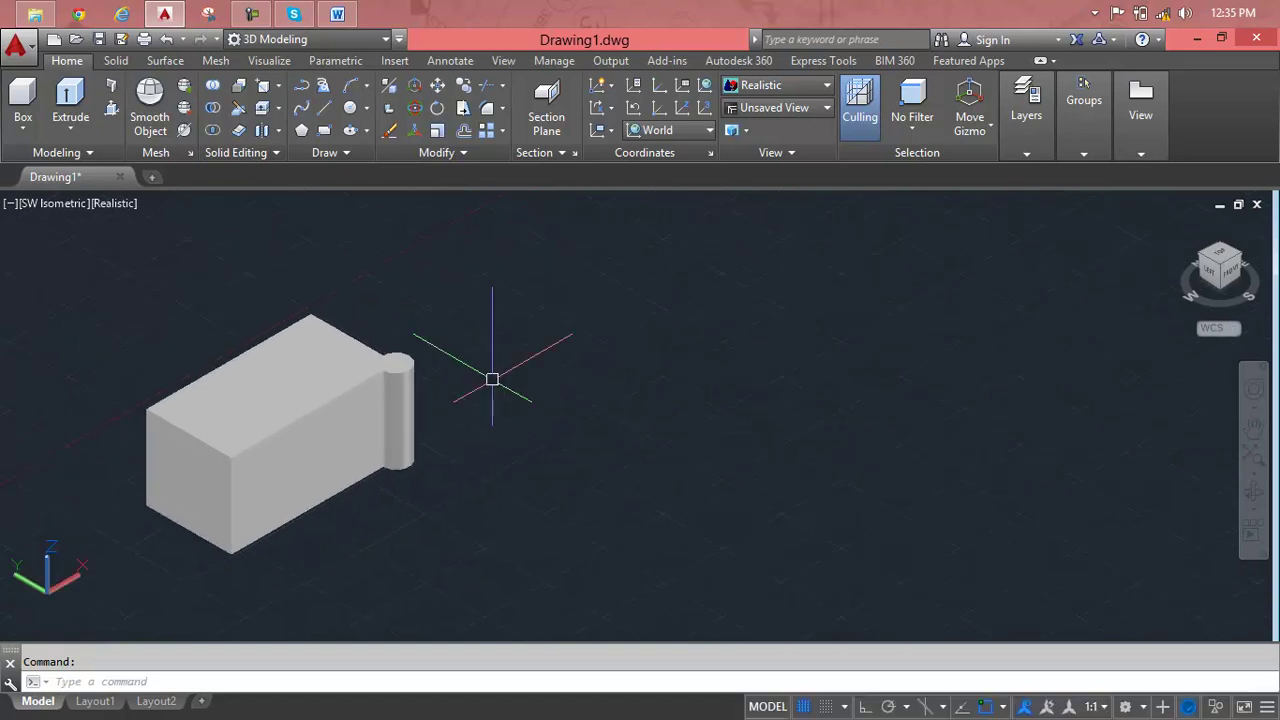
- Copy the box-and-cylinder pair from the cylinder's base to a spot on the right
text(ct o)
key(Return)
click(497, 331)
click(294, 449)
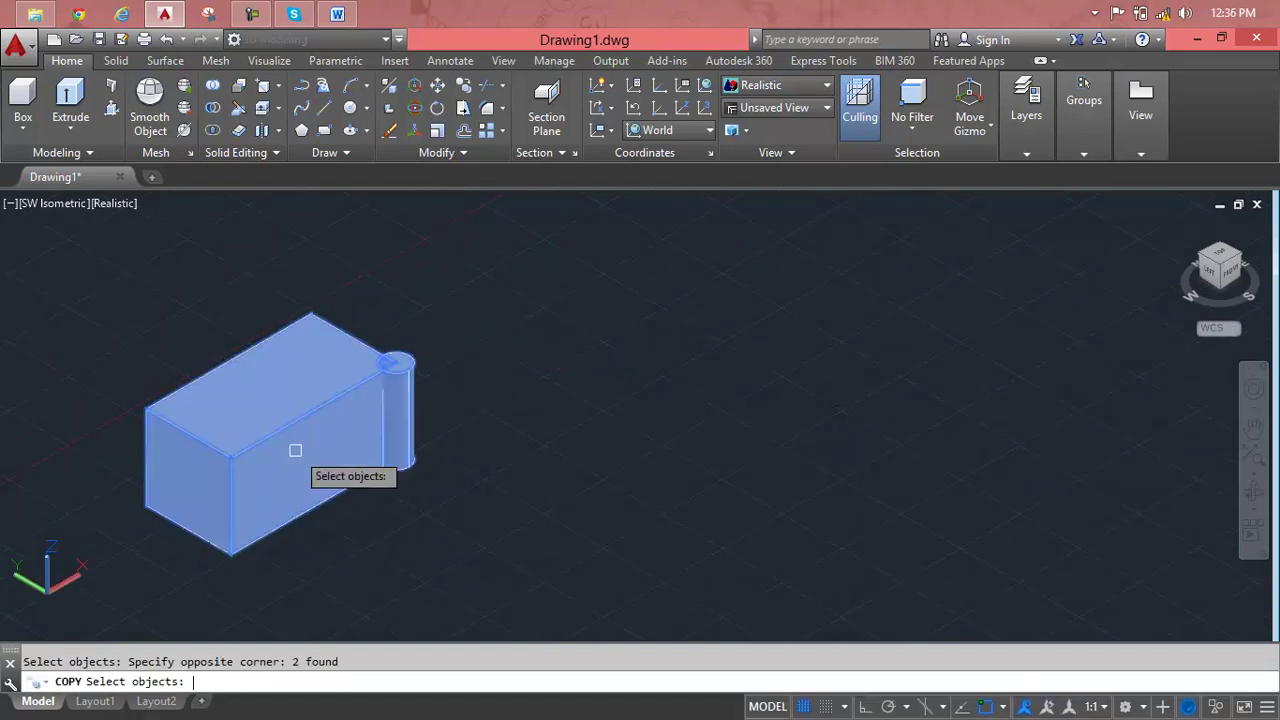
key(Return)
click(396, 461)
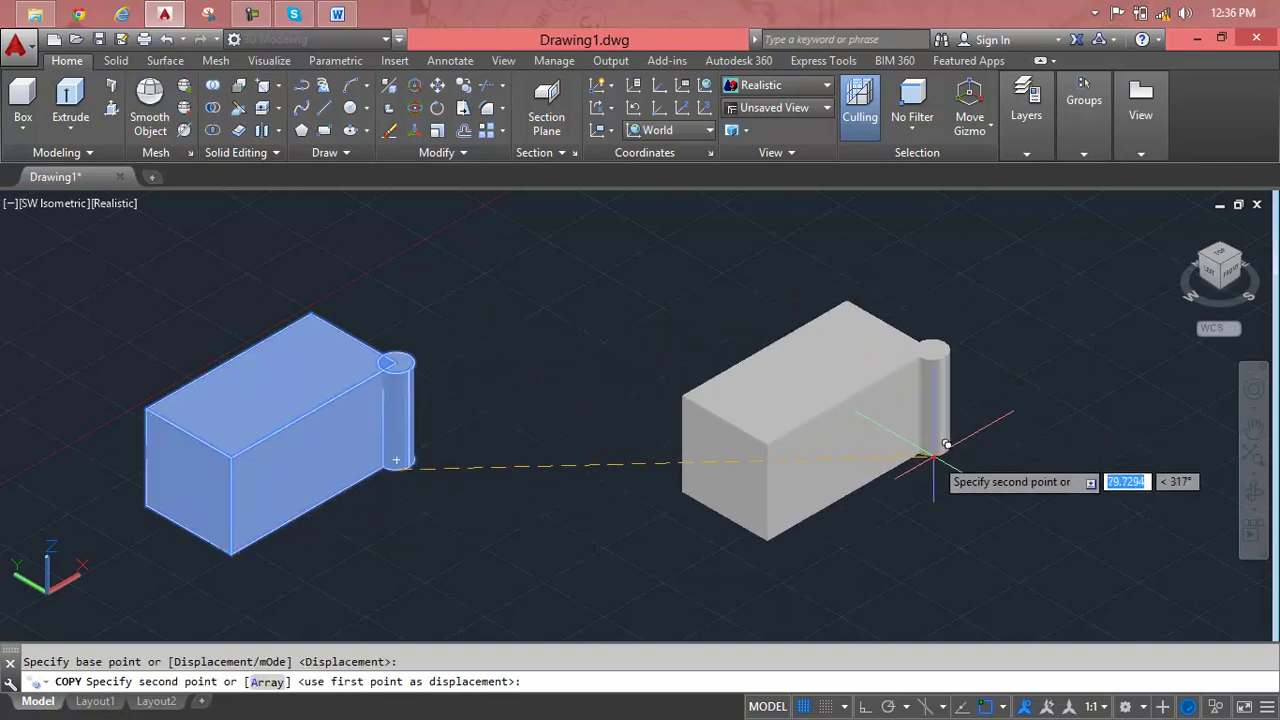
click(932, 450)
key(Escape)
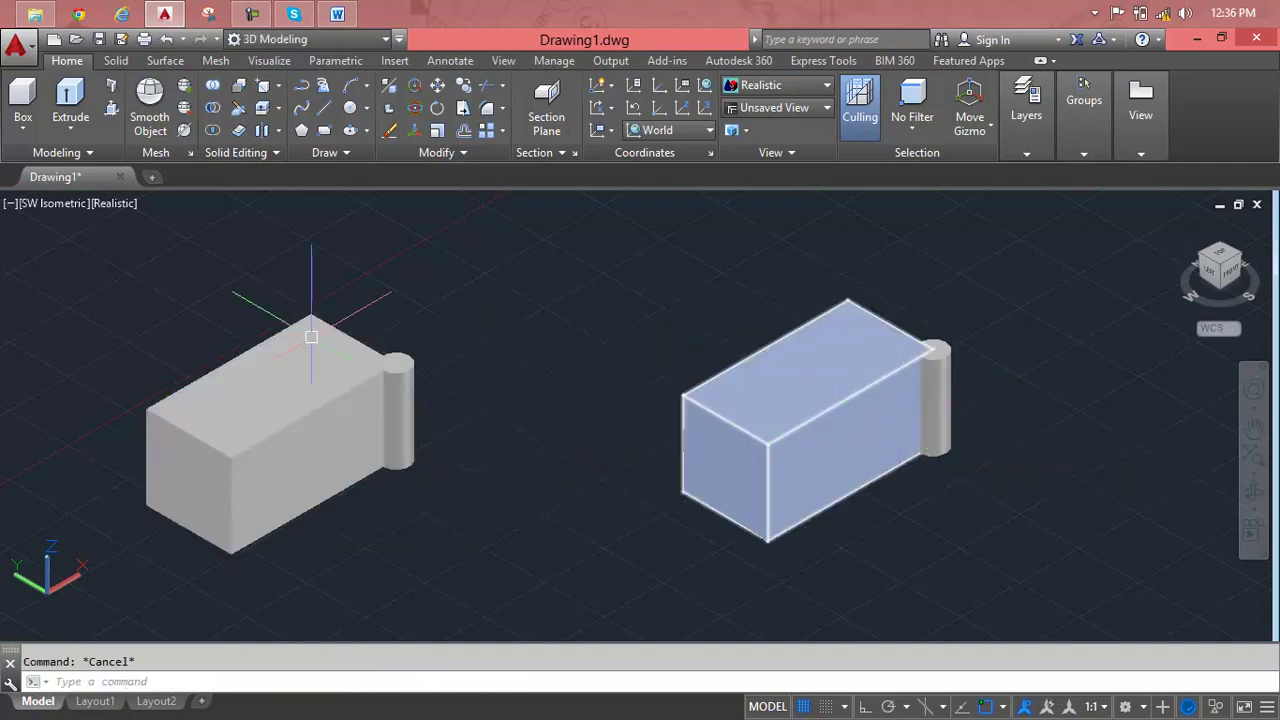
- Select both cylinders, then clear the selection
click(393, 374)
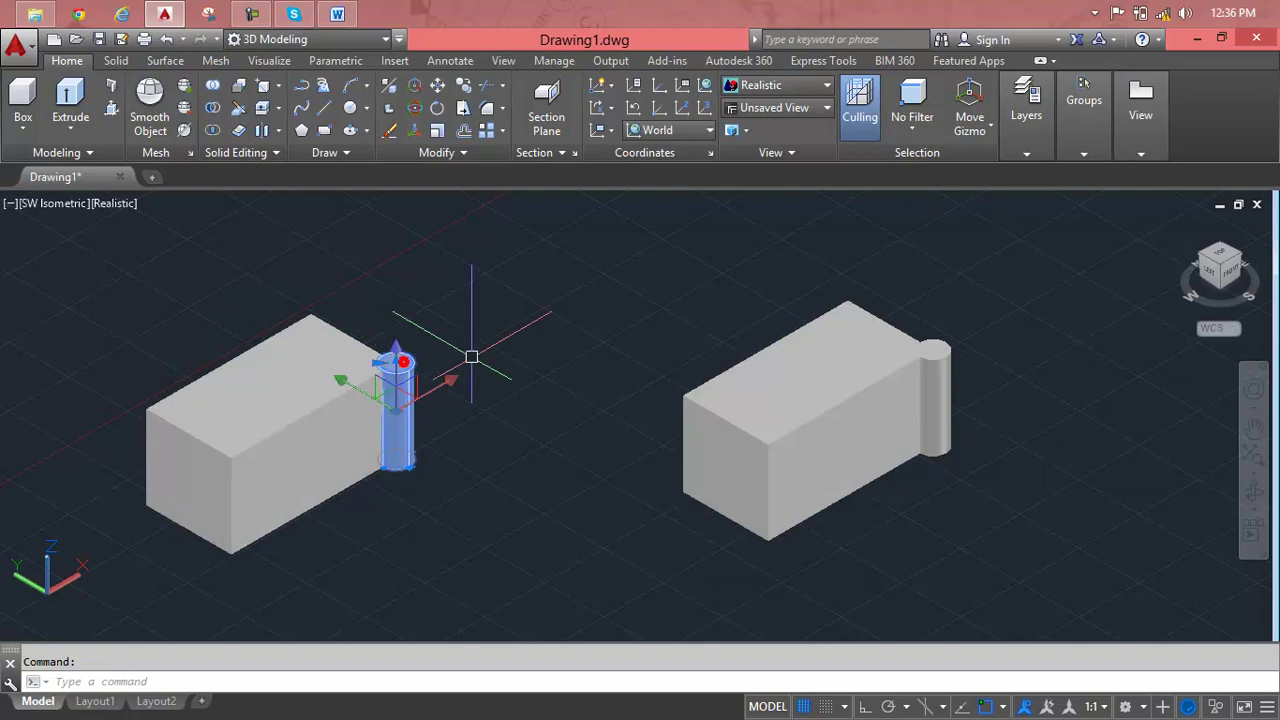
click(942, 348)
key(Escape)
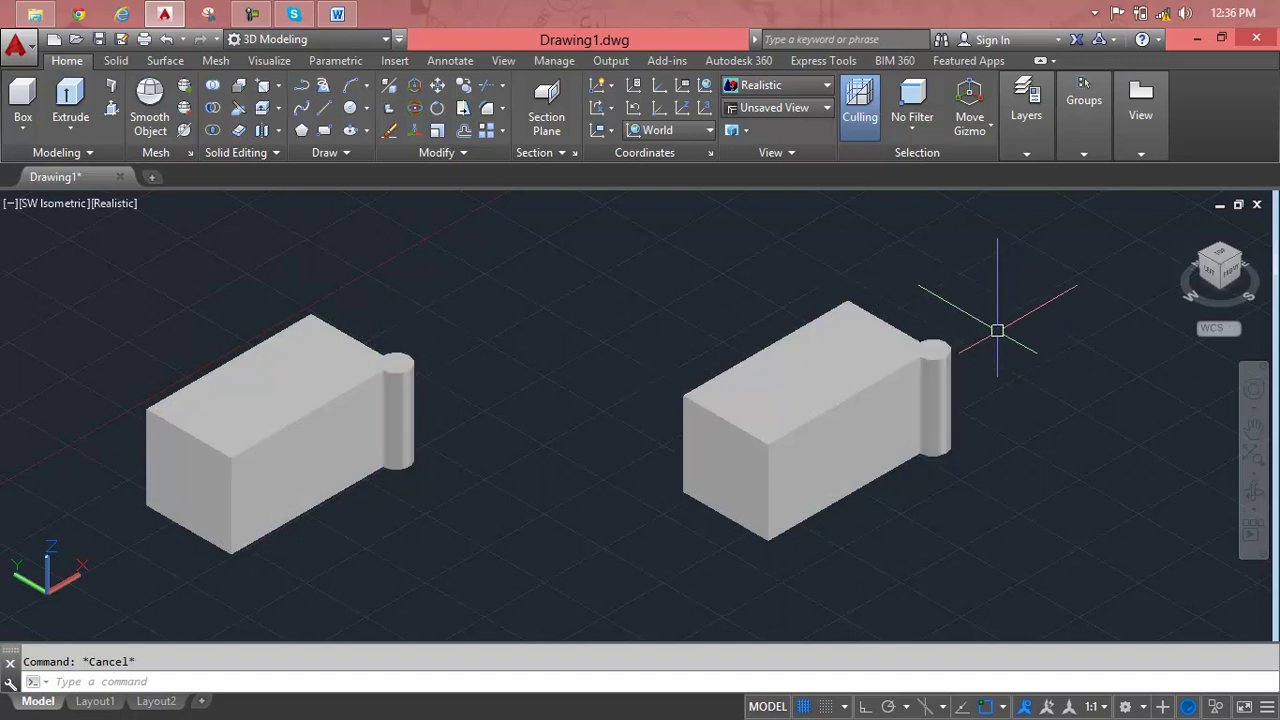
- Window-select the solids and try Union, then cancel and clear the selection
scroll(990, 328, down, 2)
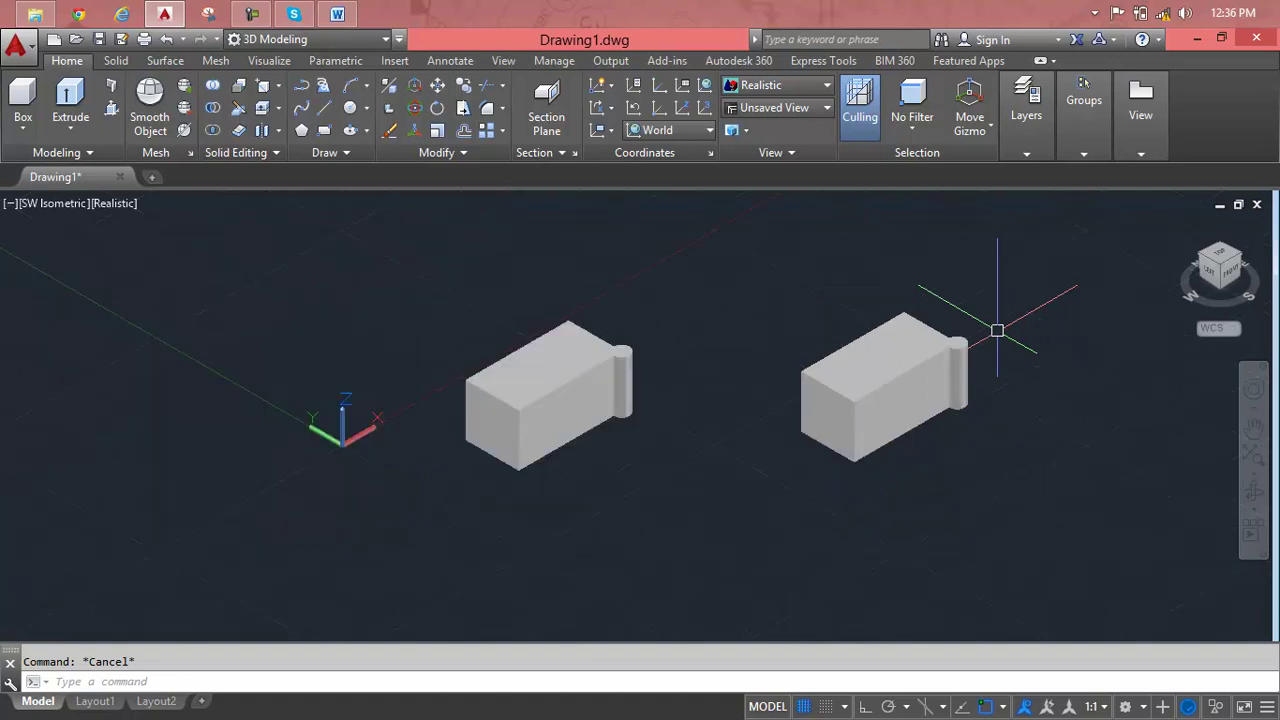
middle_drag(983, 326, 871, 314)
click(929, 246)
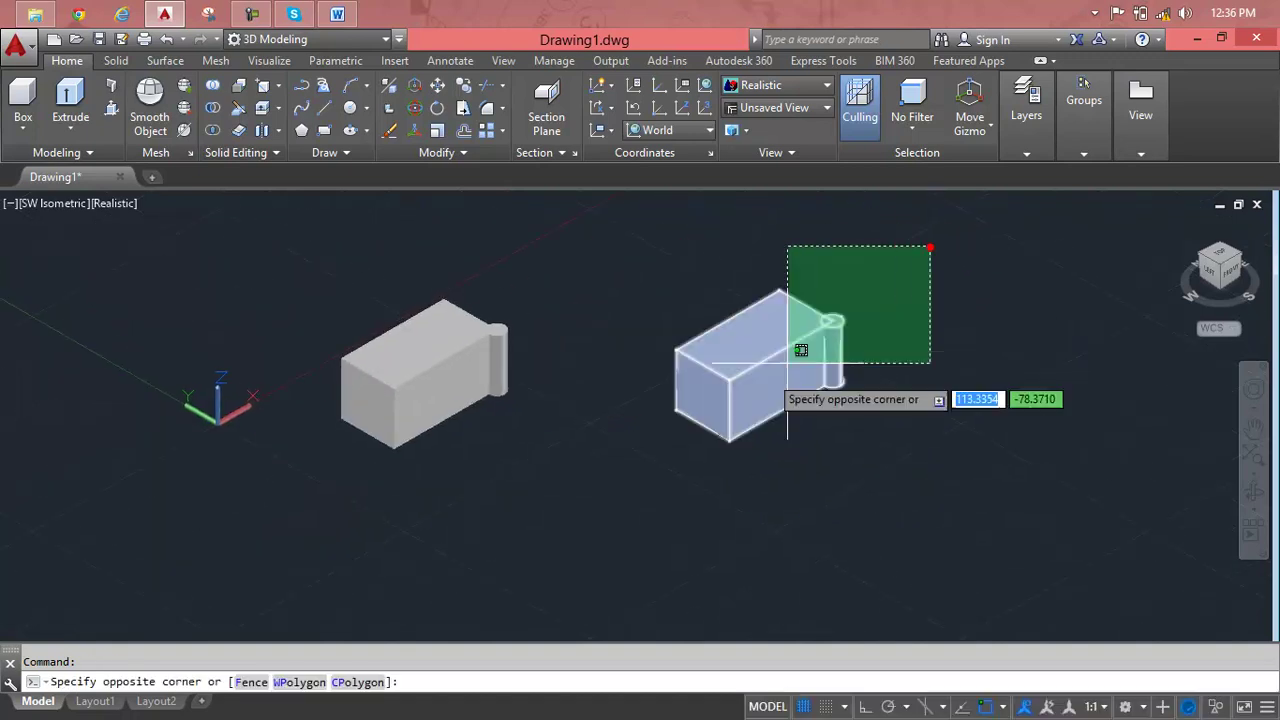
click(234, 592)
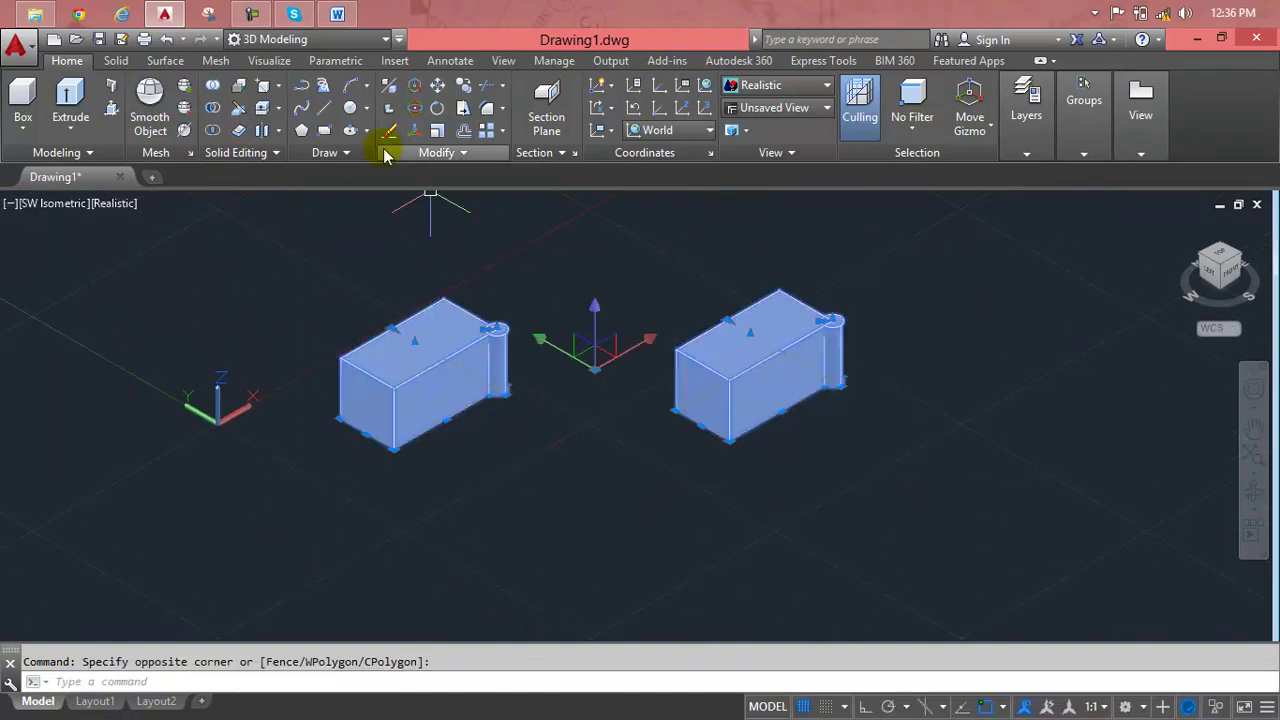
click(213, 87)
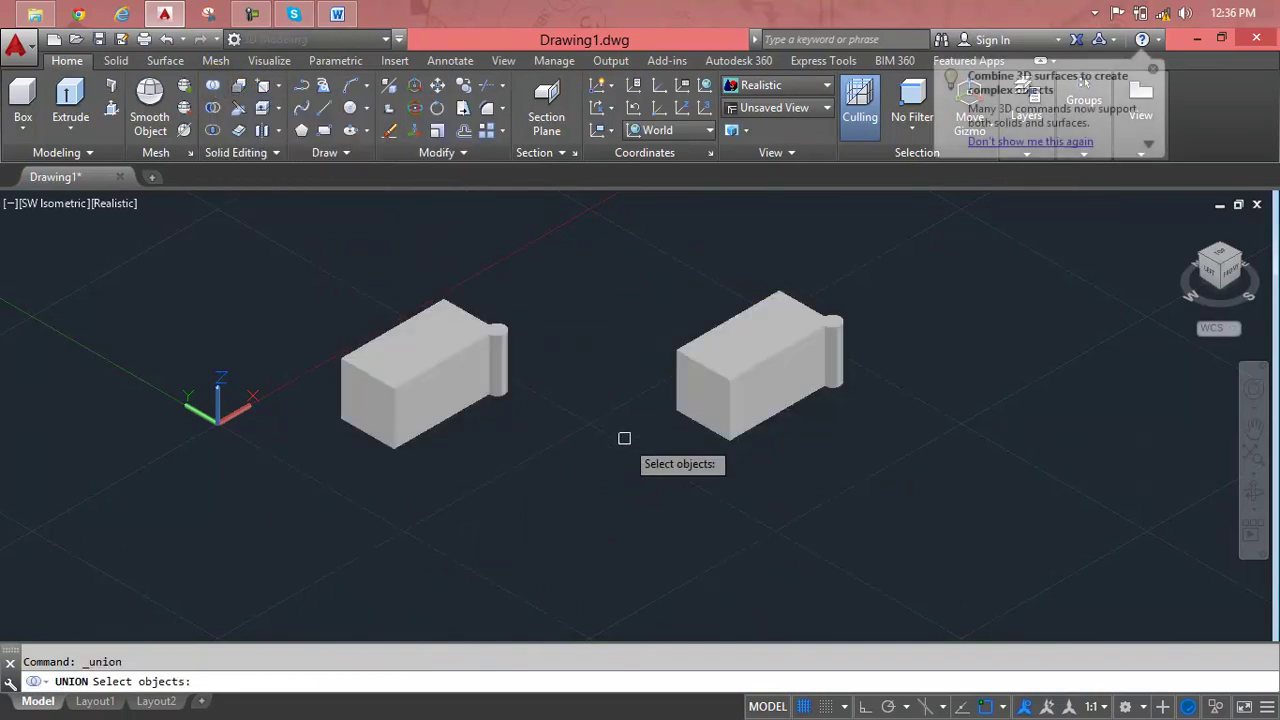
key(Escape)
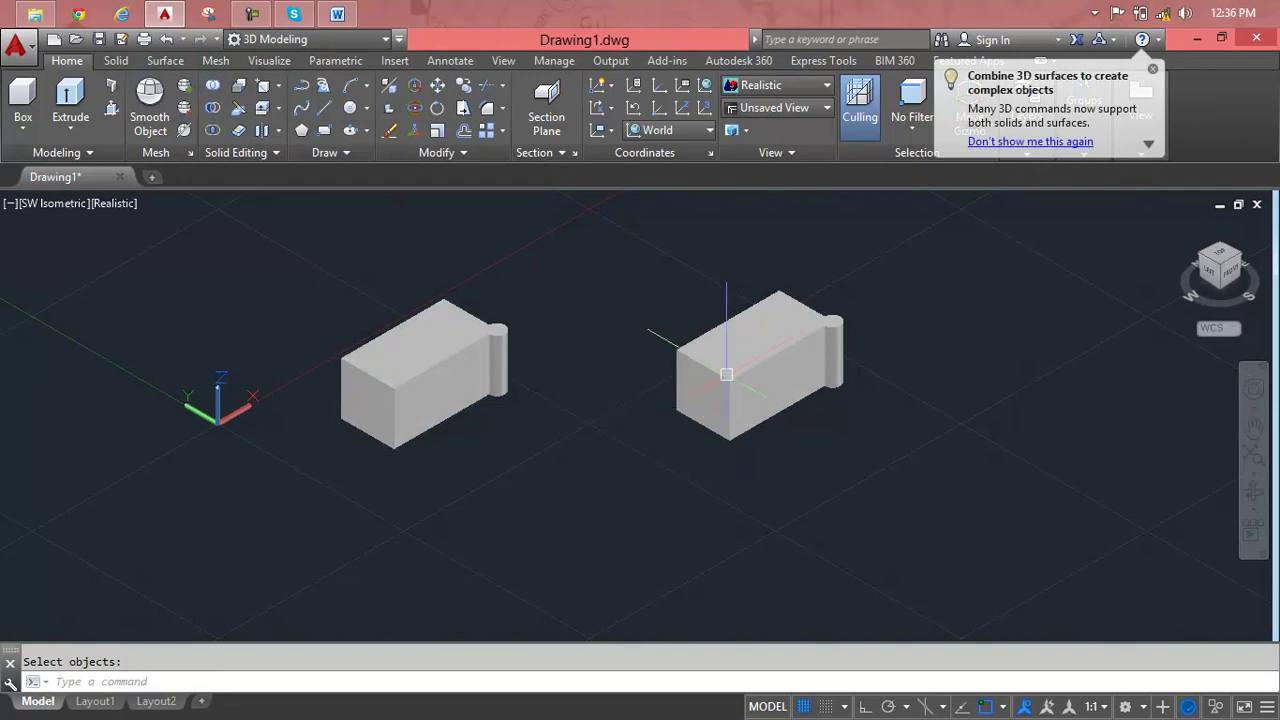
click(730, 374)
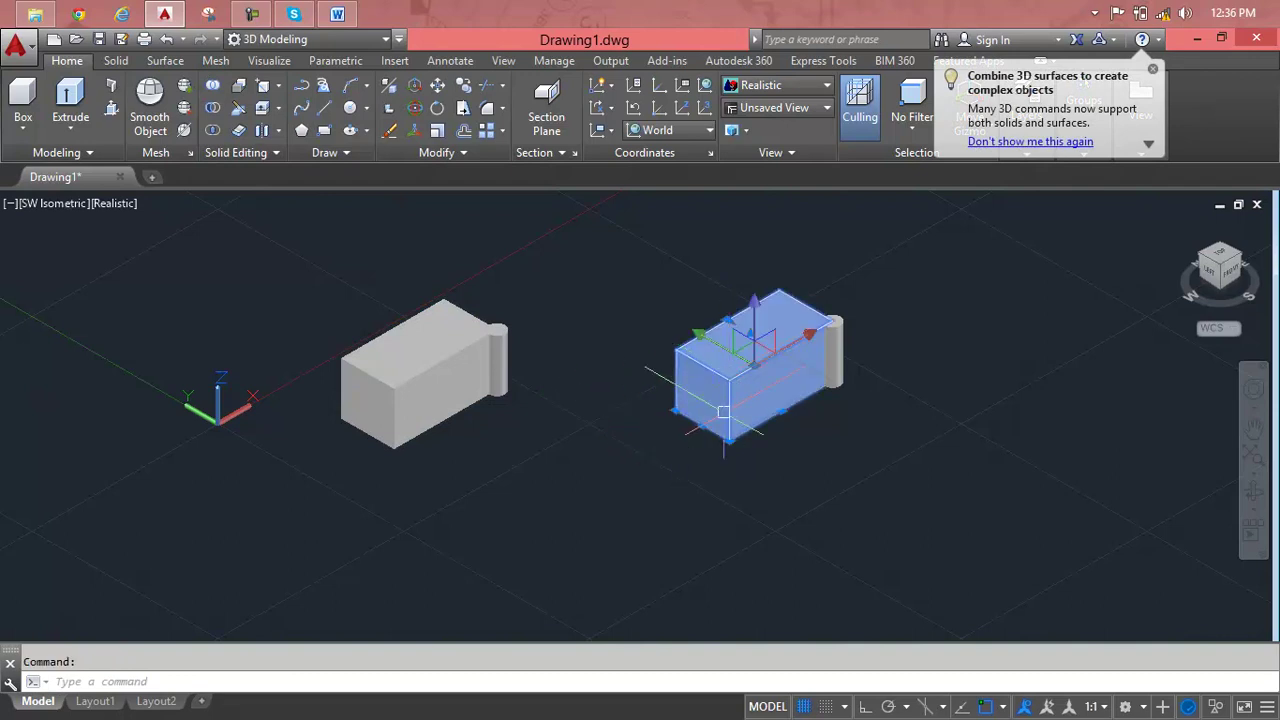
key(Escape)
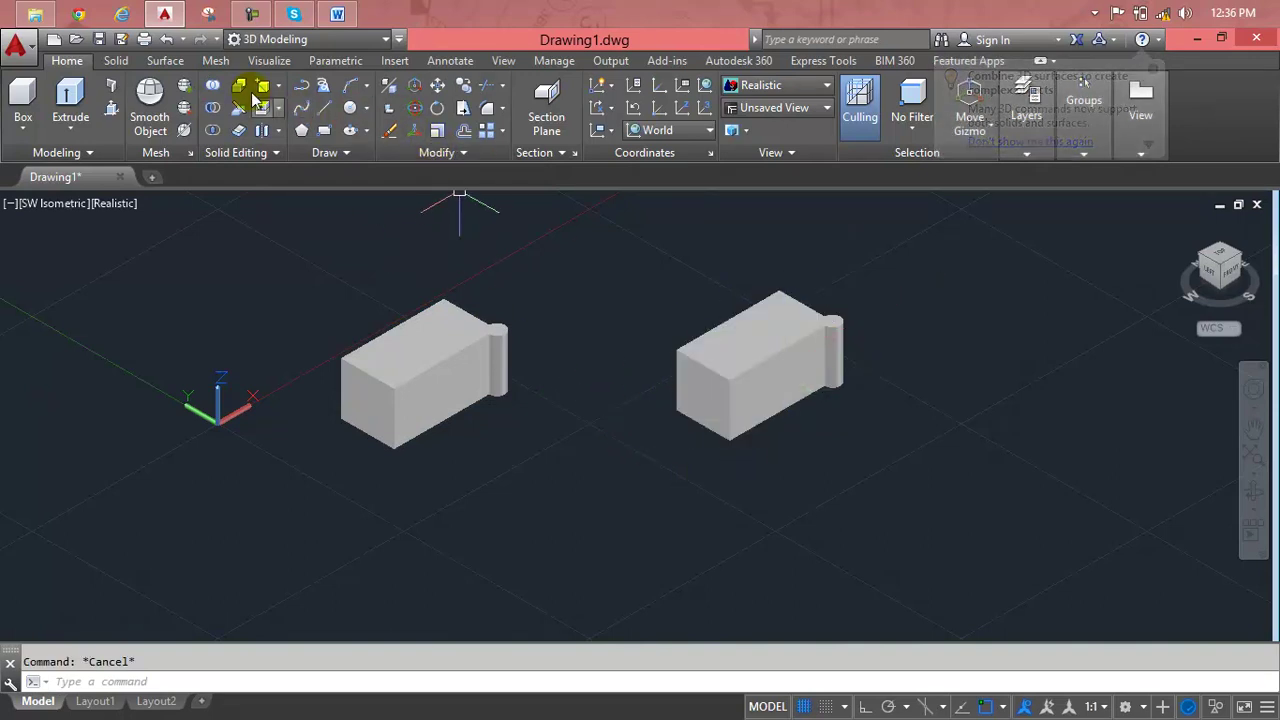
- Union all four solids of both pairs into one using a crossing window
click(213, 86)
click(914, 286)
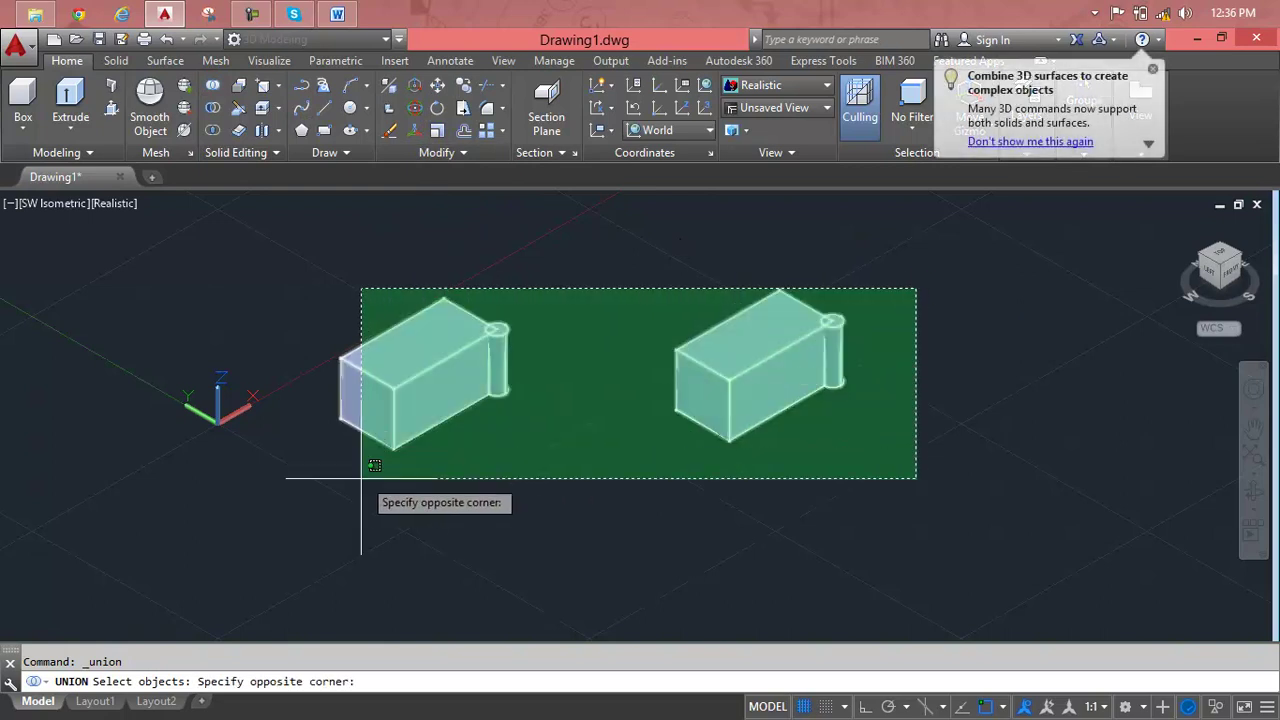
click(350, 499)
key(Return)
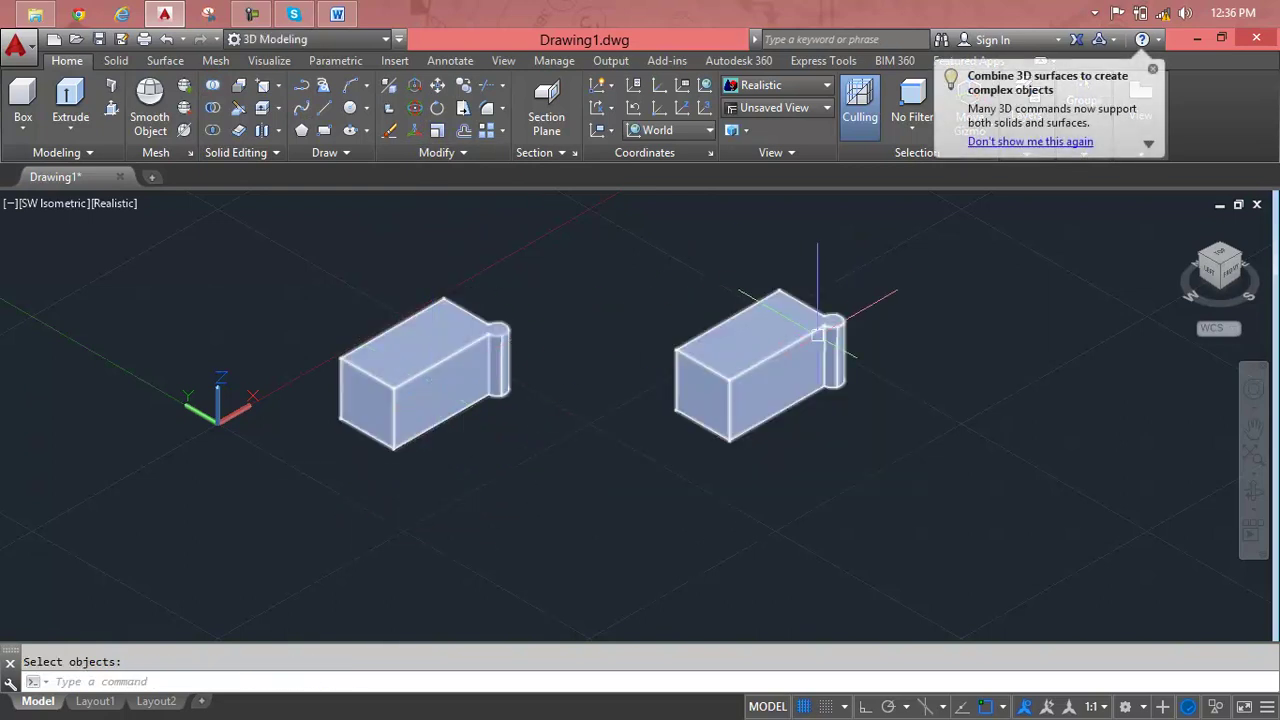
scroll(817, 335, down, 3)
middle_drag(817, 335, 700, 420)
scroll(631, 462, up, 4)
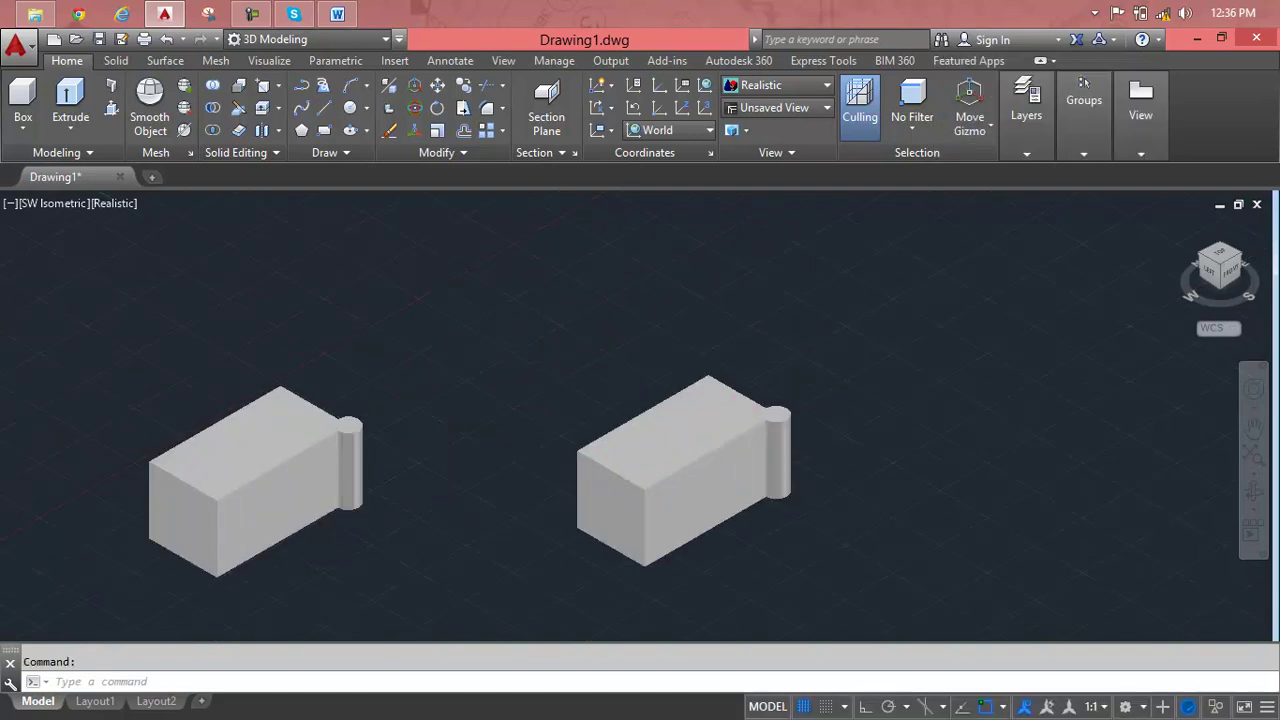
- Use Separate on the combined solid to split it into individual solids
key(ctrl+a)
scroll(631, 462, down, 1)
middle_drag(631, 462, 688, 371)
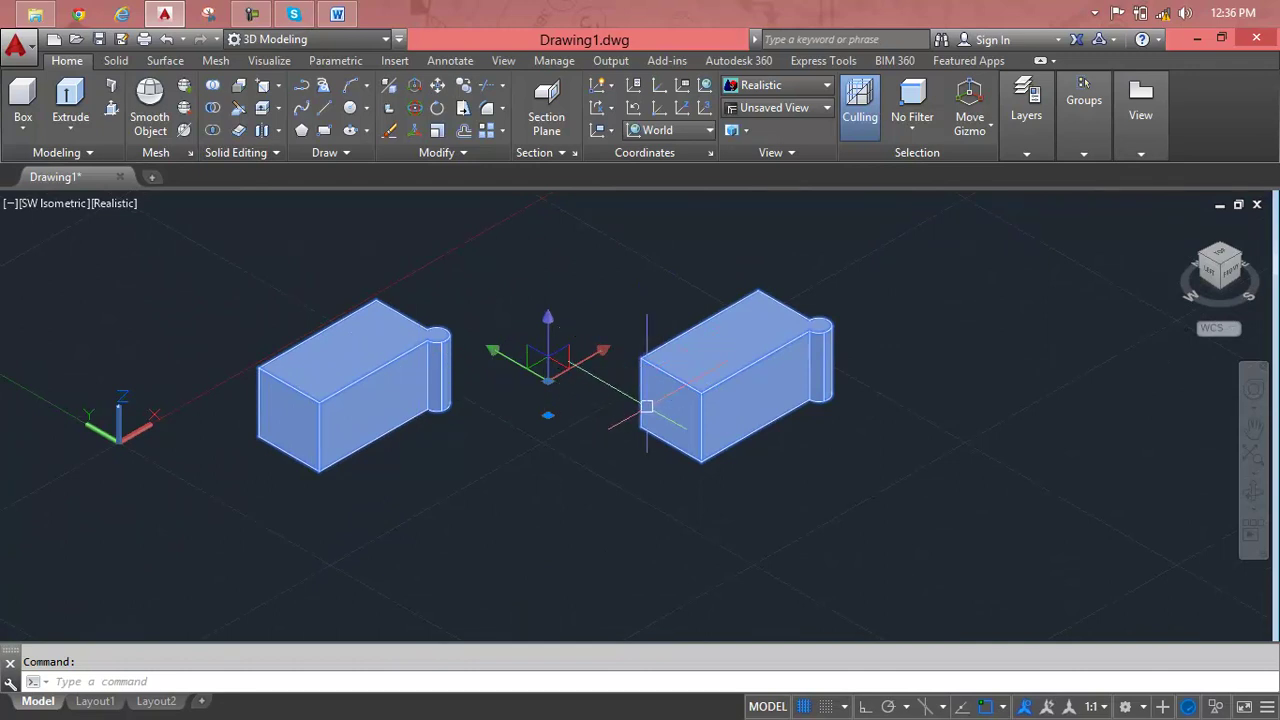
key(Escape)
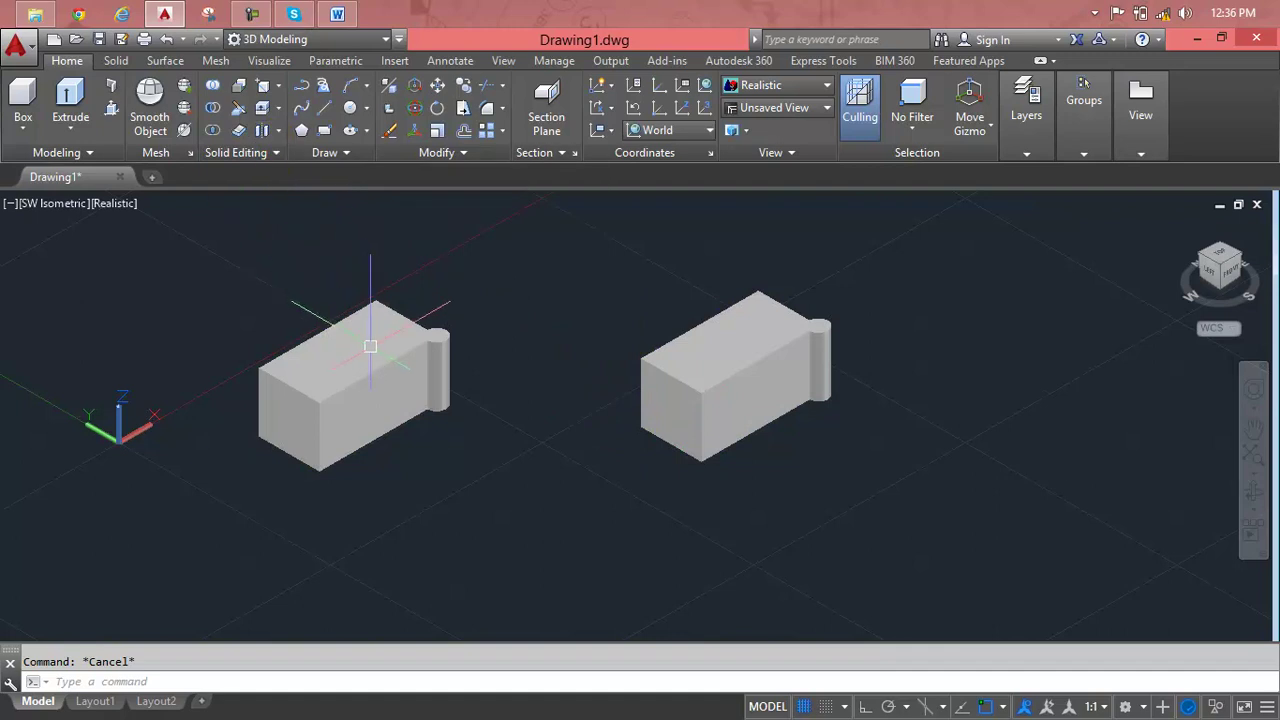
key(ctrl+a)
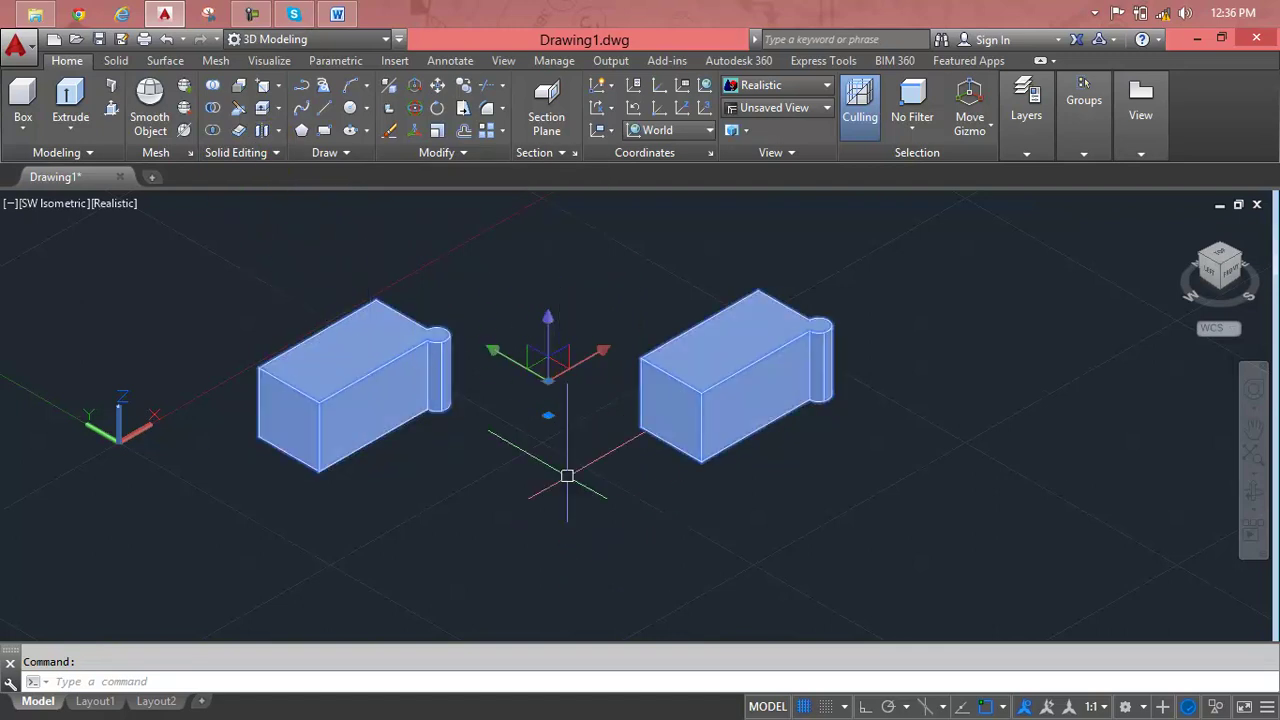
click(259, 131)
click(728, 388)
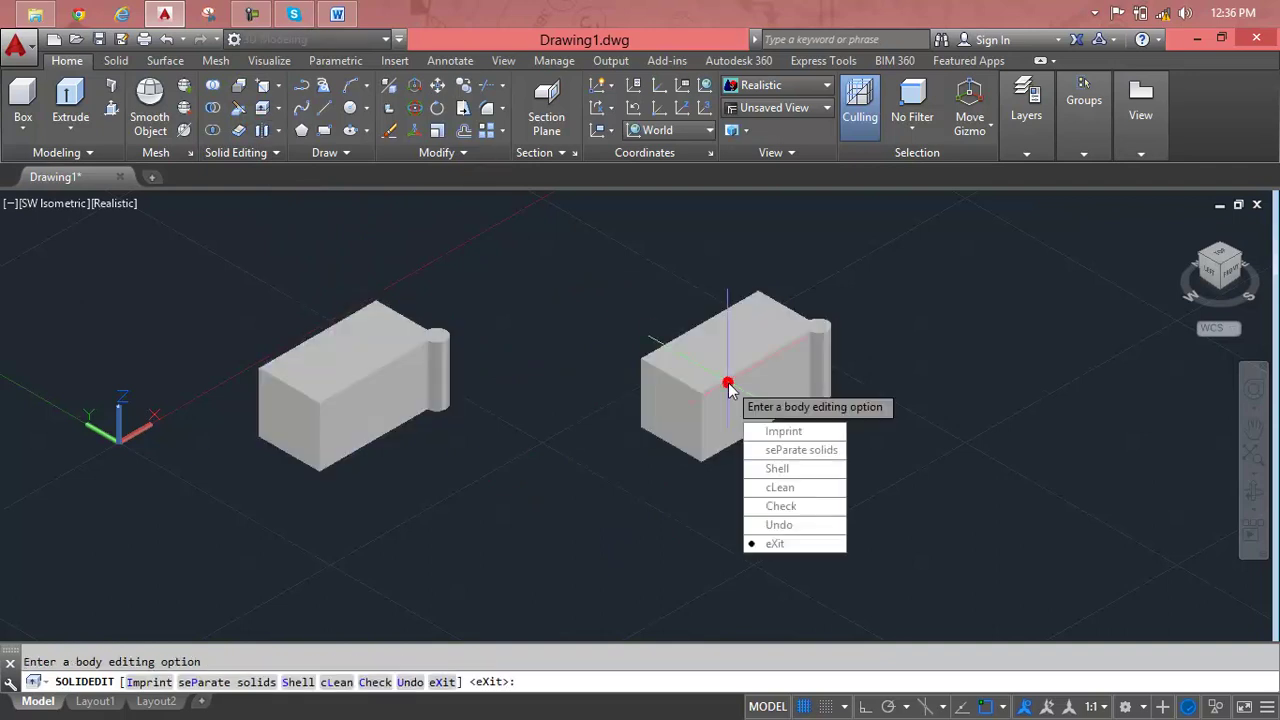
key(Return)
key(Return)
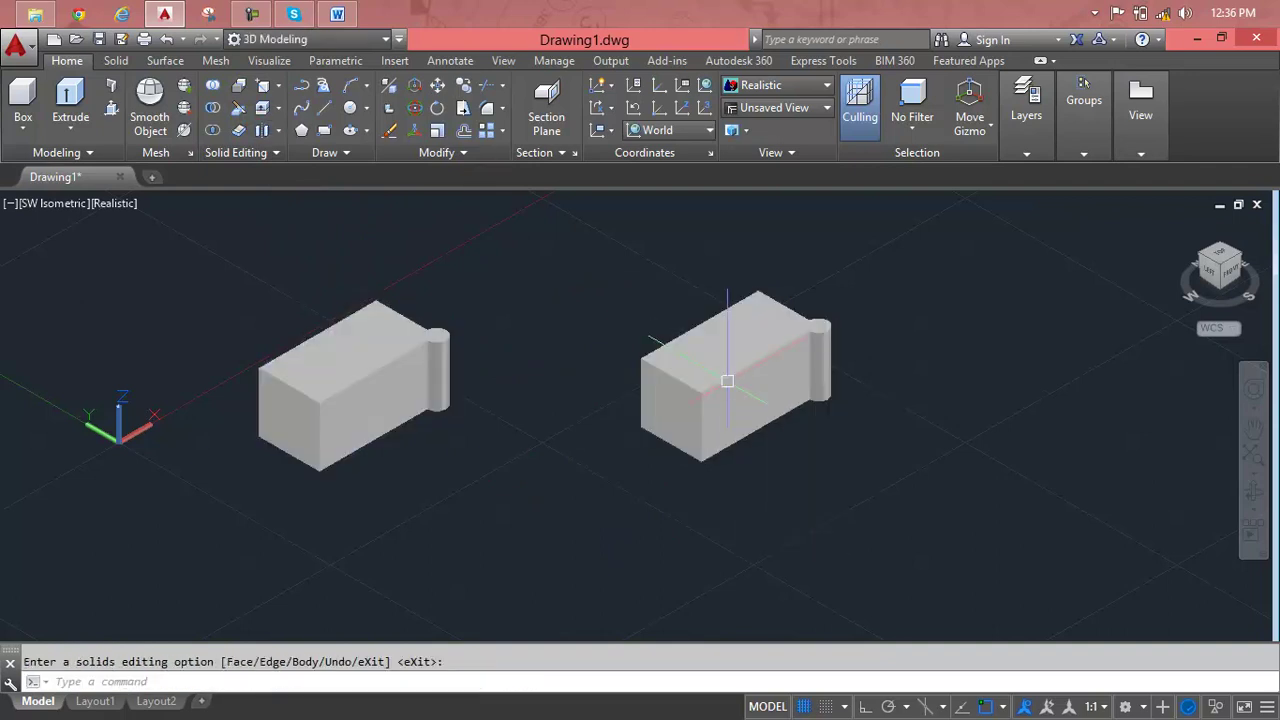
- Select the right and left solids one at a time to confirm each picks independently
click(727, 380)
click(410, 364)
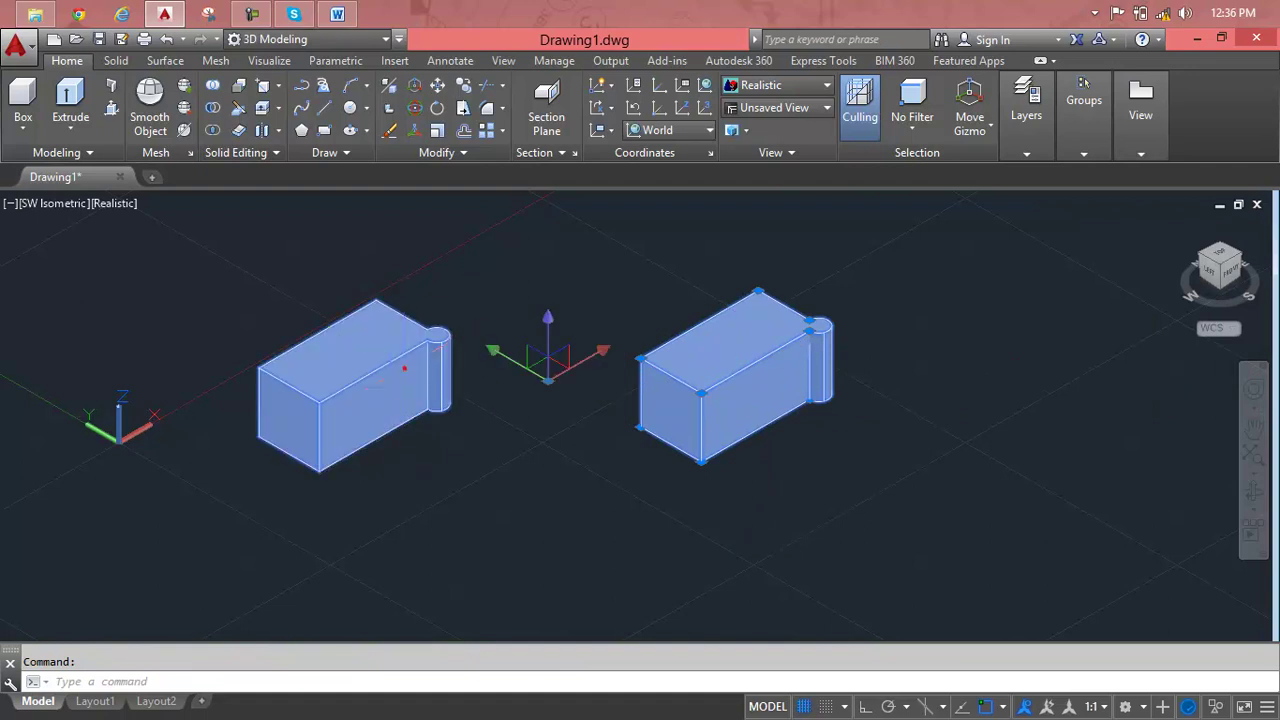
key(Escape)
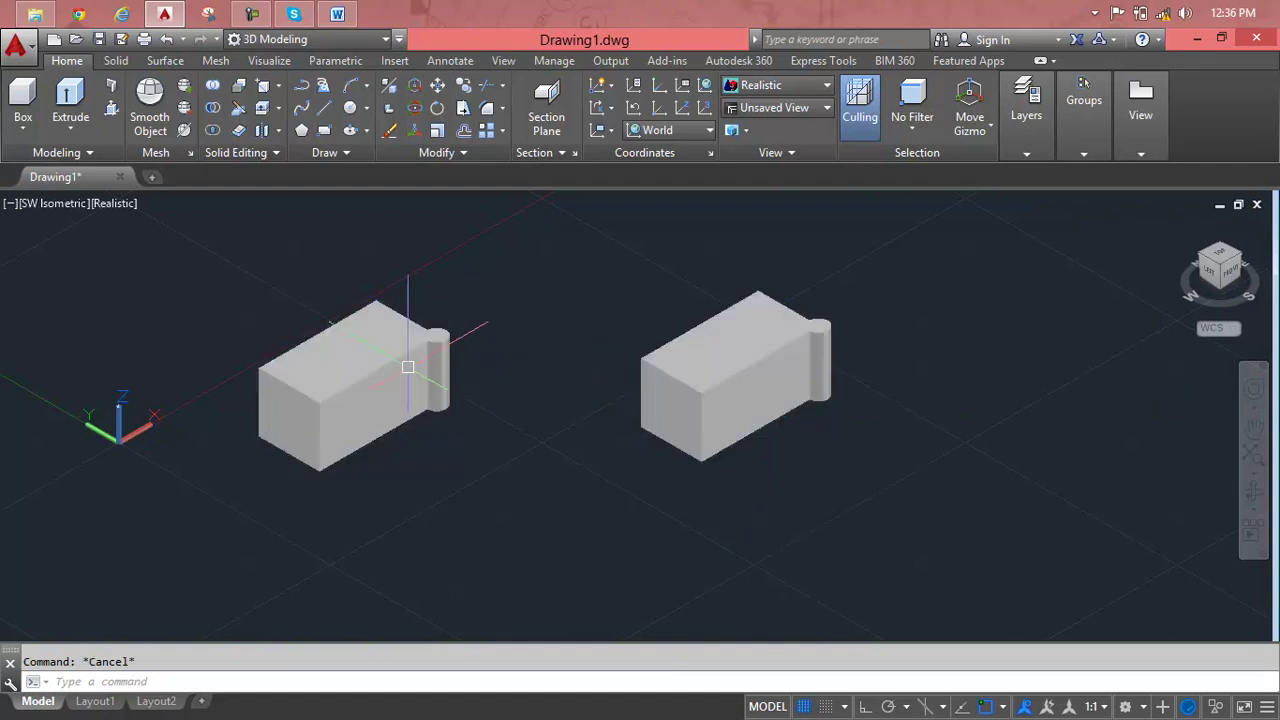
scroll(408, 367, down, 2)
scroll(389, 380, up, 2)
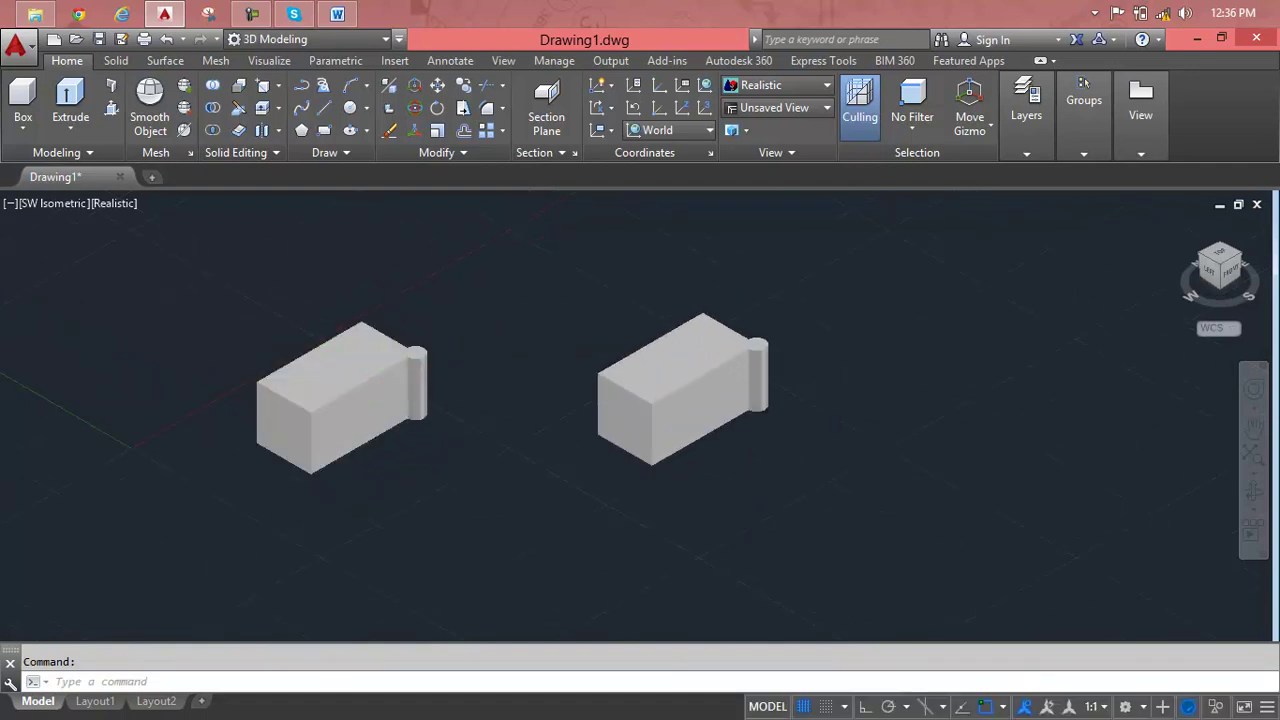
scroll(389, 380, up, 2)
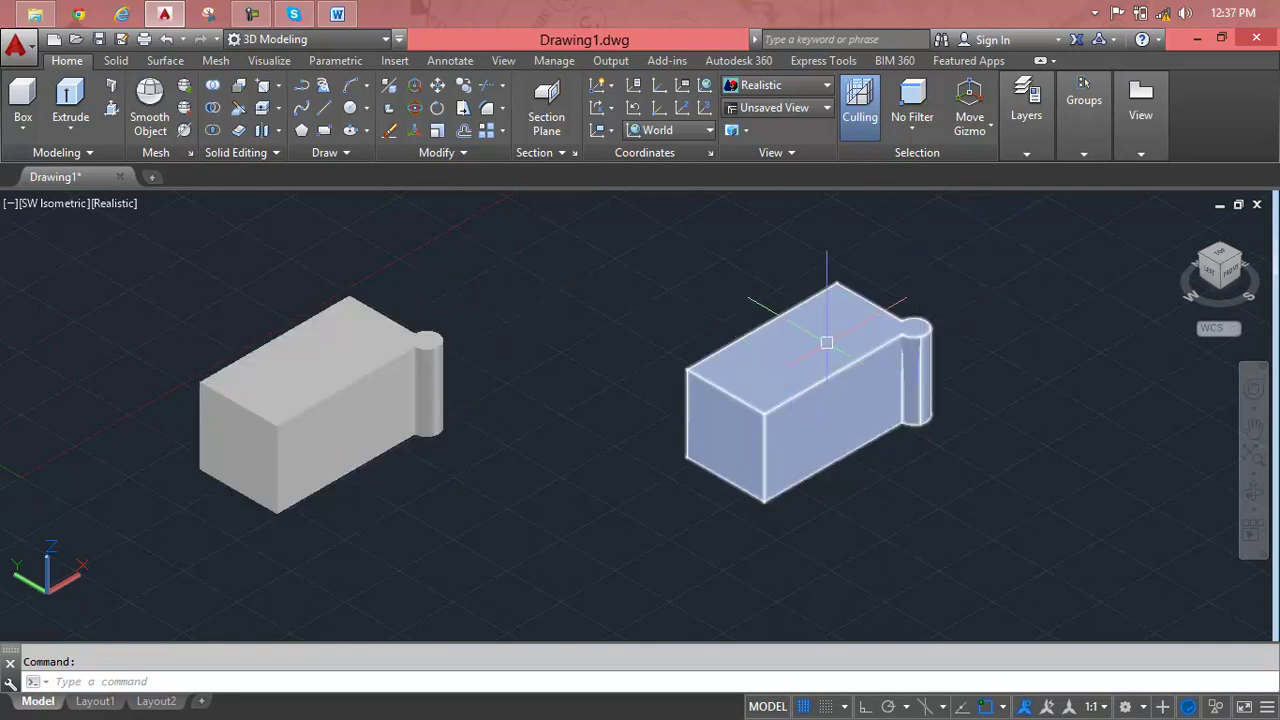
- Undo three operations to reverse the union, then reframe both boxes and cylinders
click(650, 349)
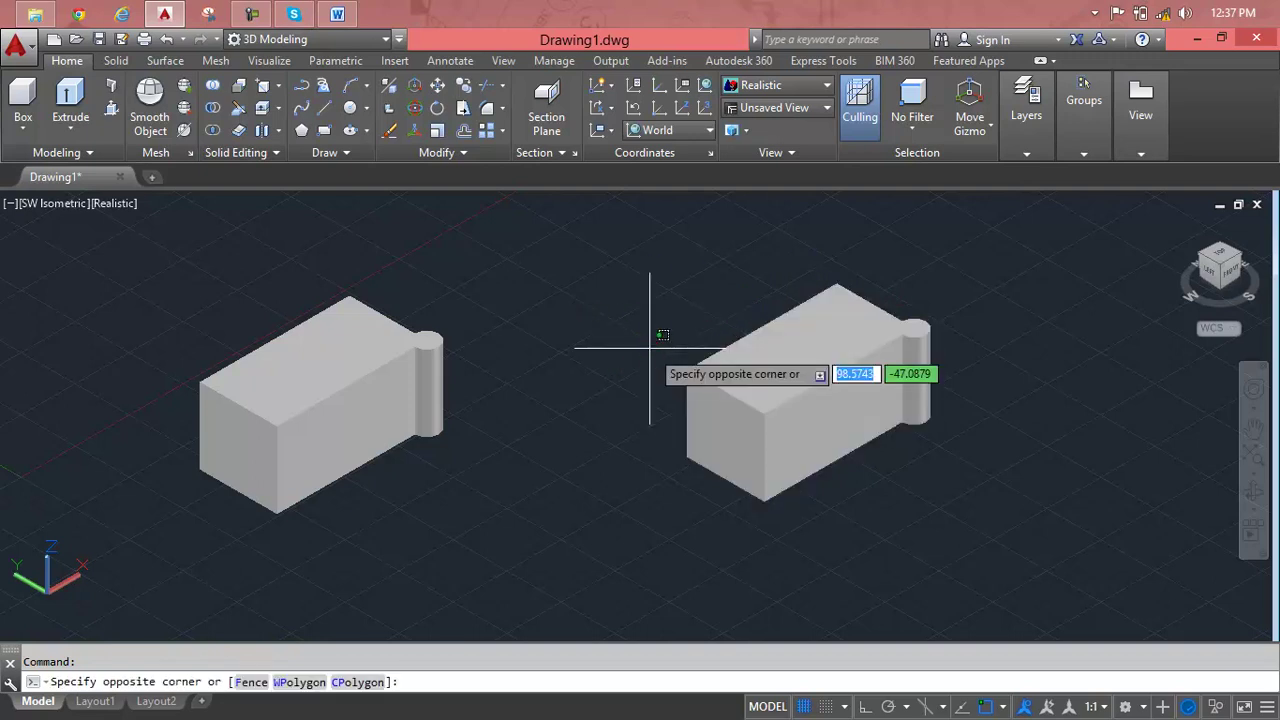
key(Escape)
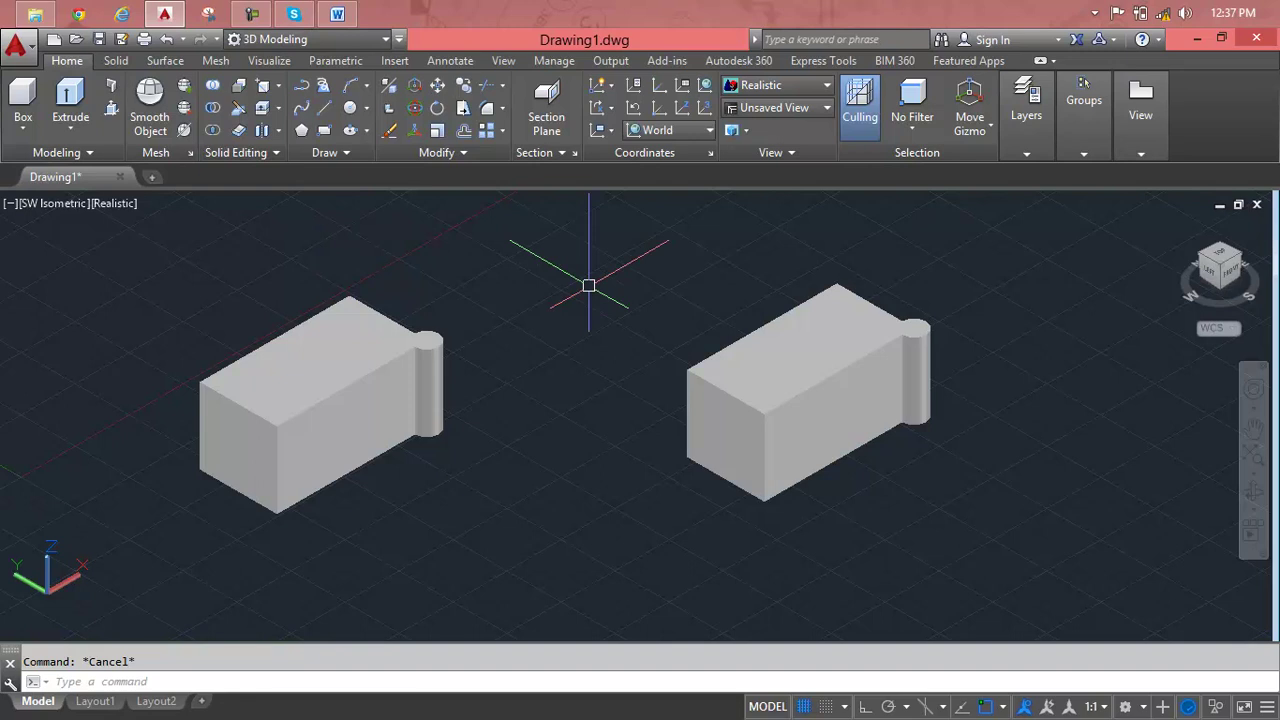
key(ctrl+z)
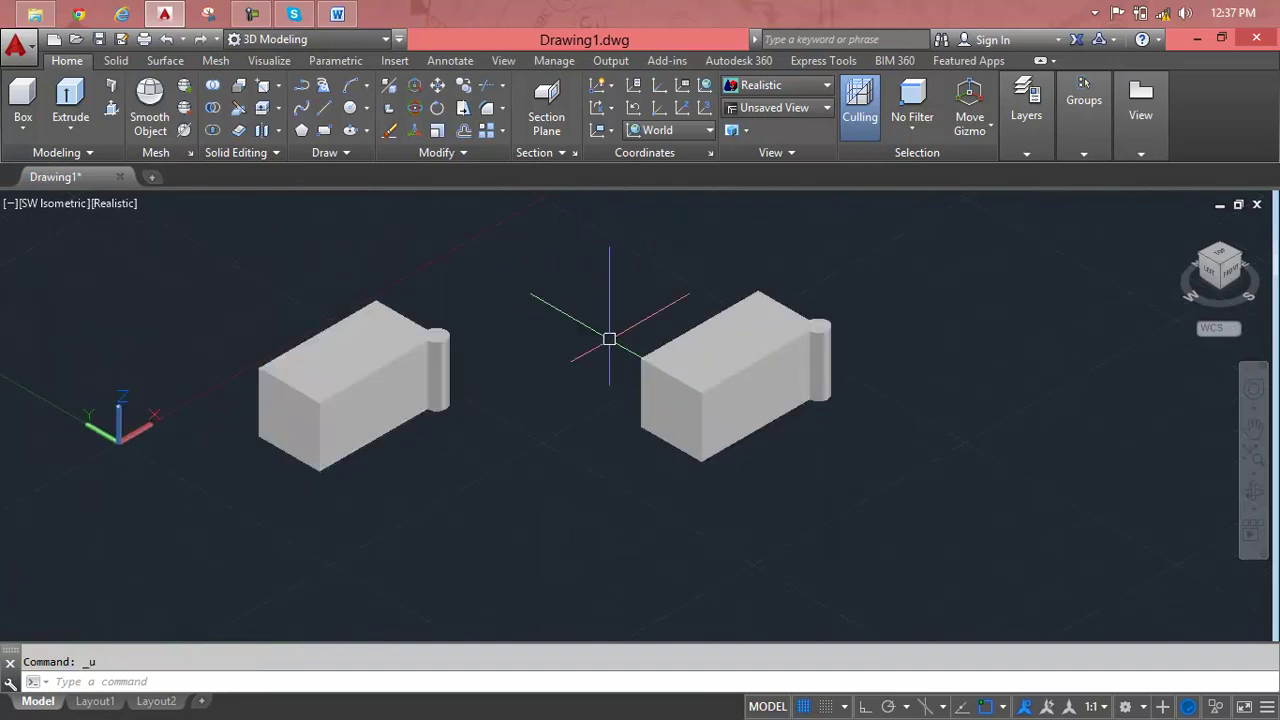
key(ctrl+z)
key(ctrl+z)
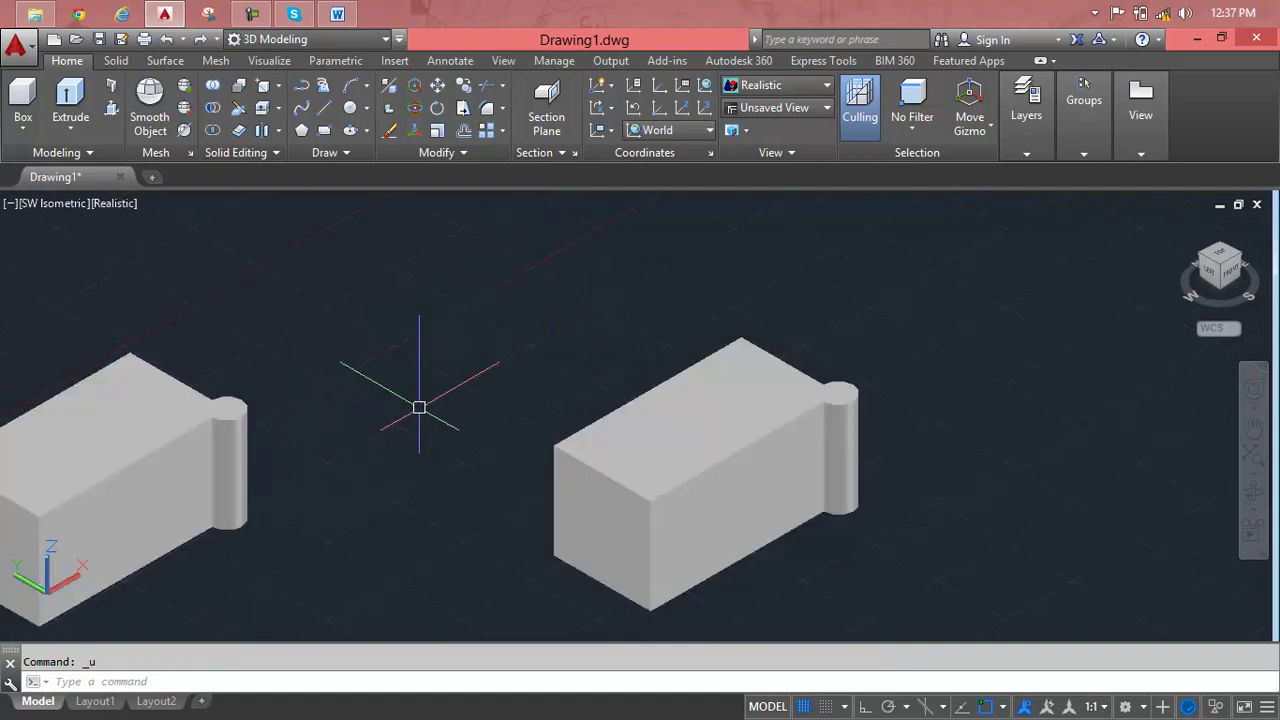
key(ctrl+z)
key(ctrl+z)
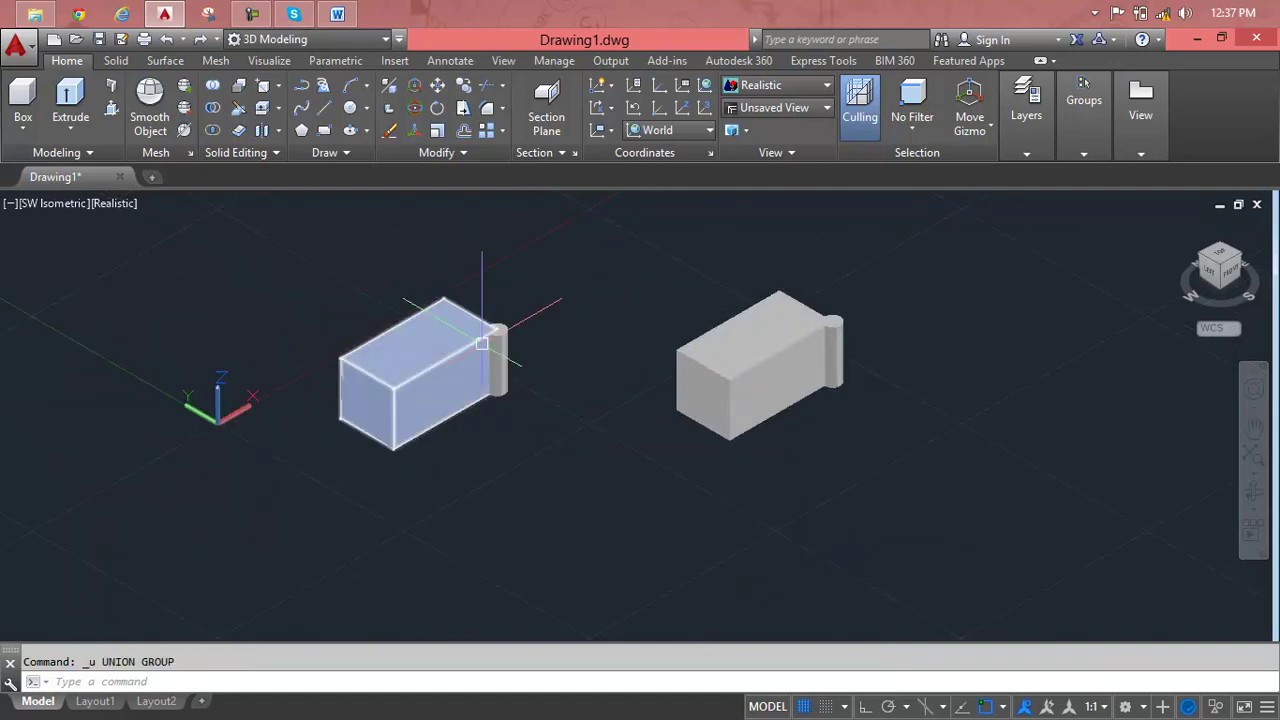
key(Escape)
scroll(500, 340, up, 3)
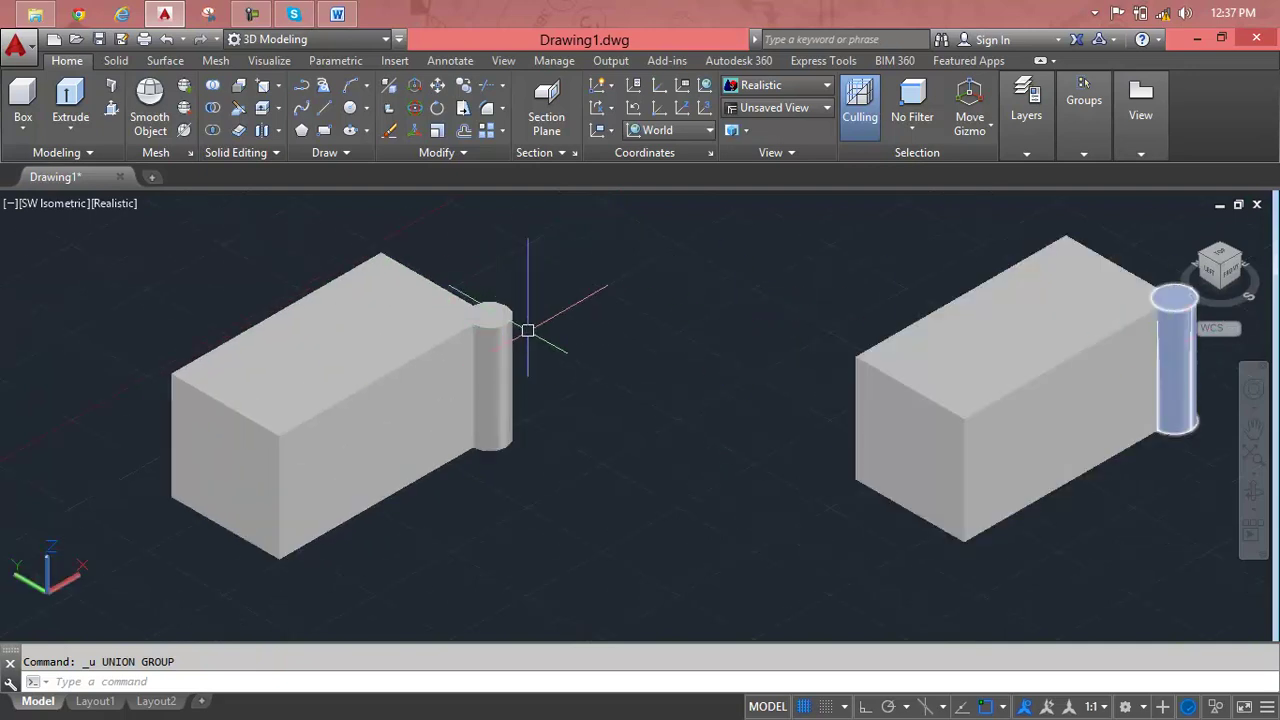
scroll(483, 339, down, 2)
middle_drag(471, 351, 463, 353)
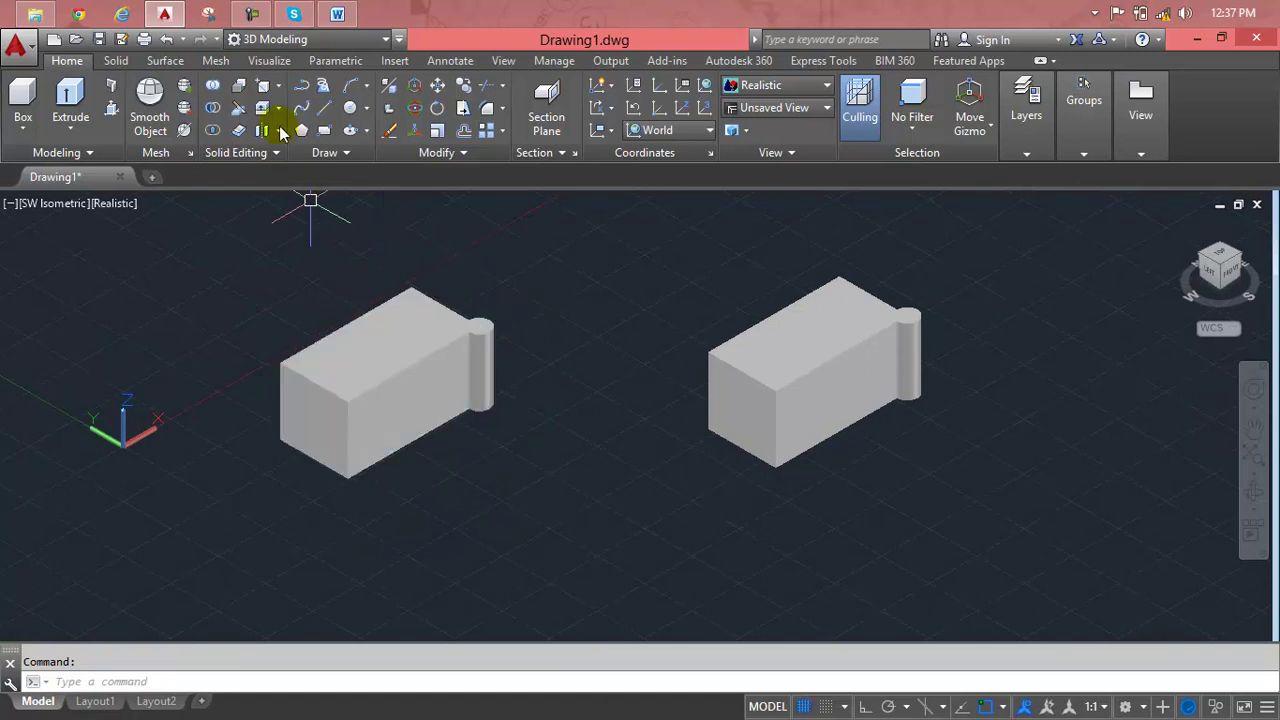
- Subtract the left and right cylinders from their boxes, then window-select the resulting boxes
click(214, 113)
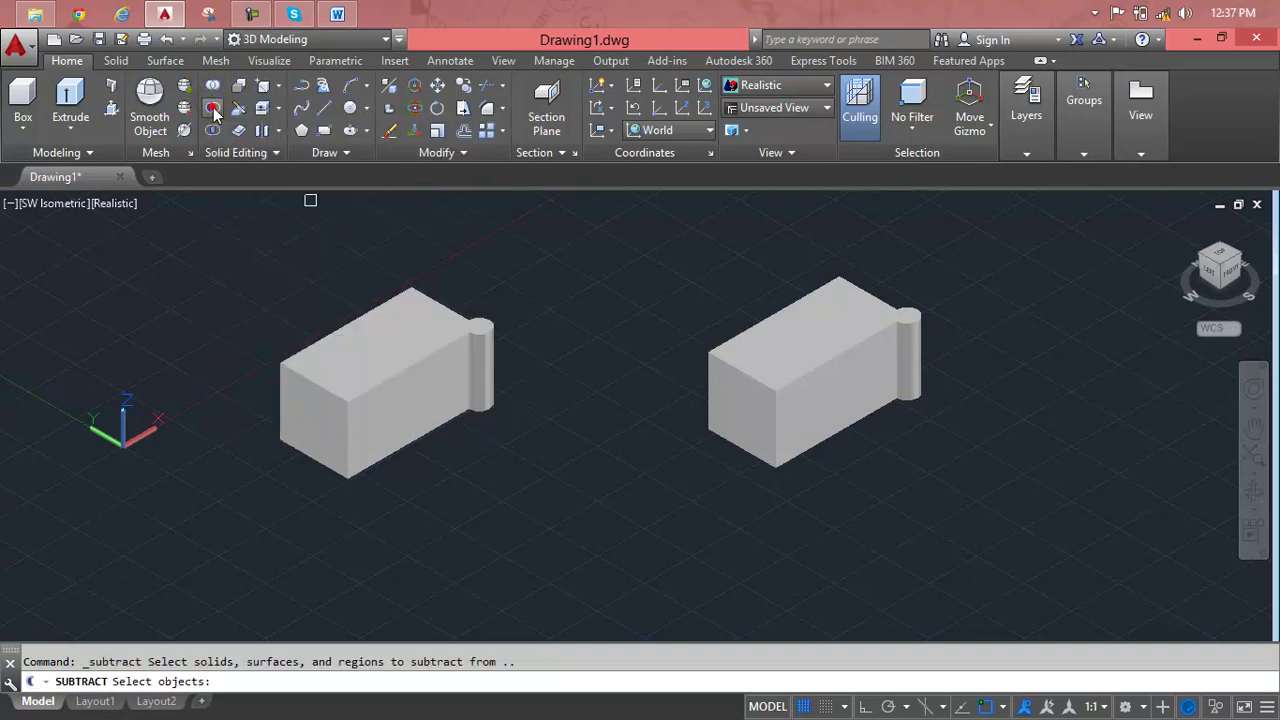
click(421, 390)
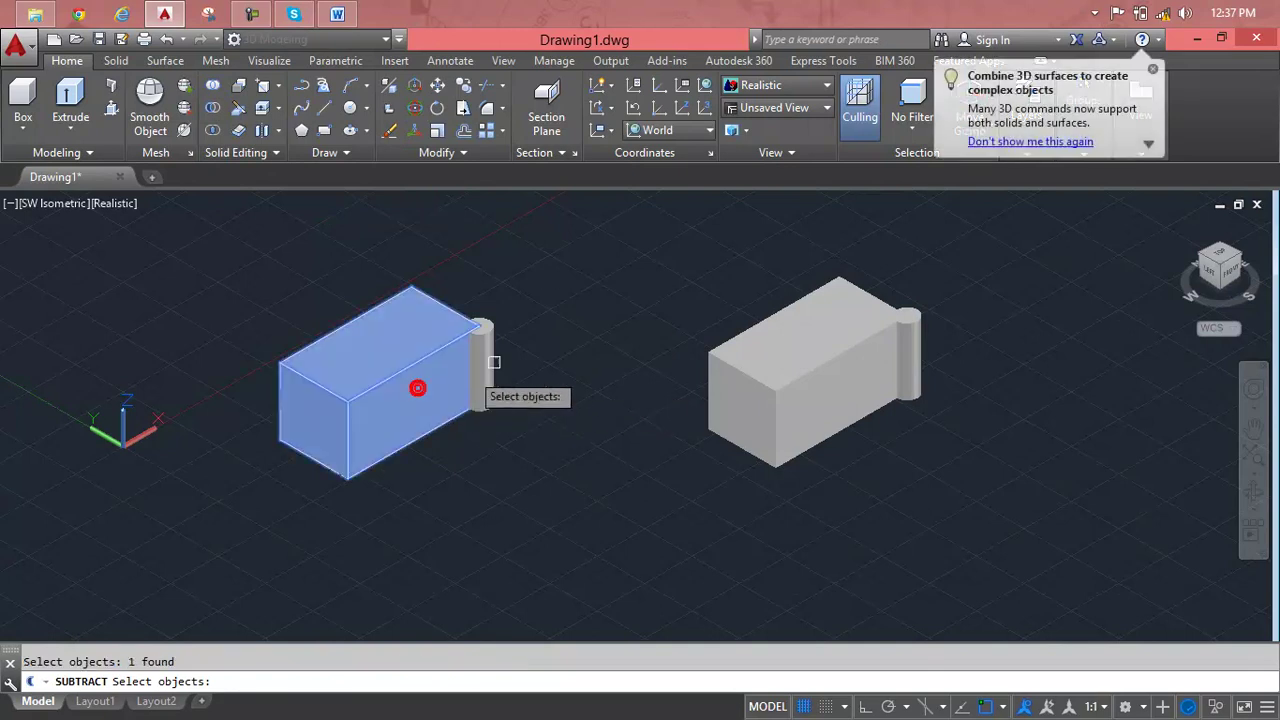
click(835, 418)
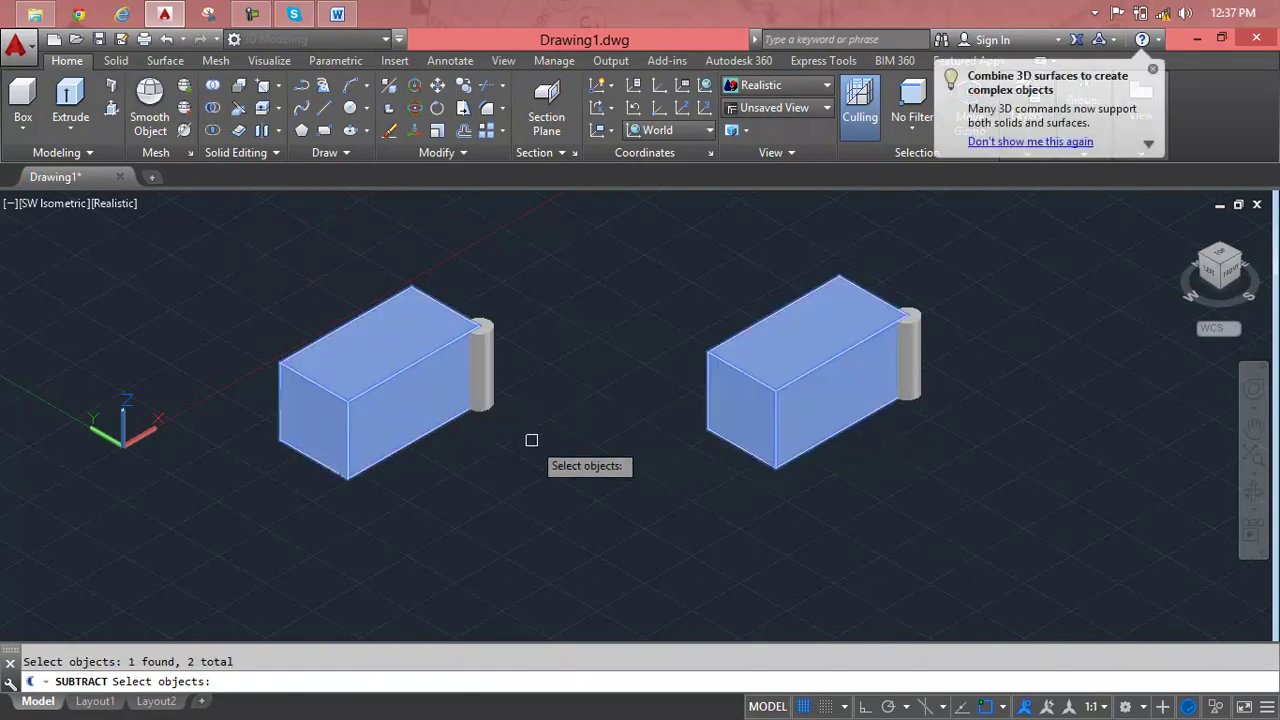
key(Return)
click(483, 375)
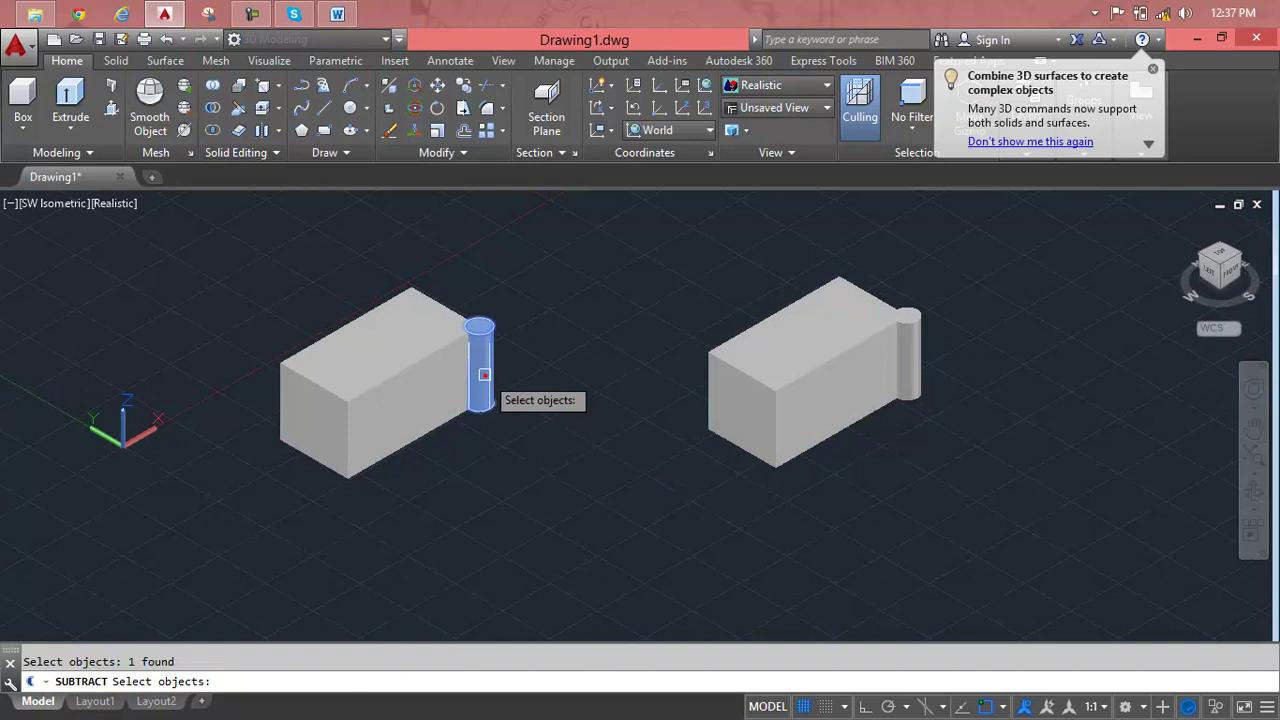
click(922, 363)
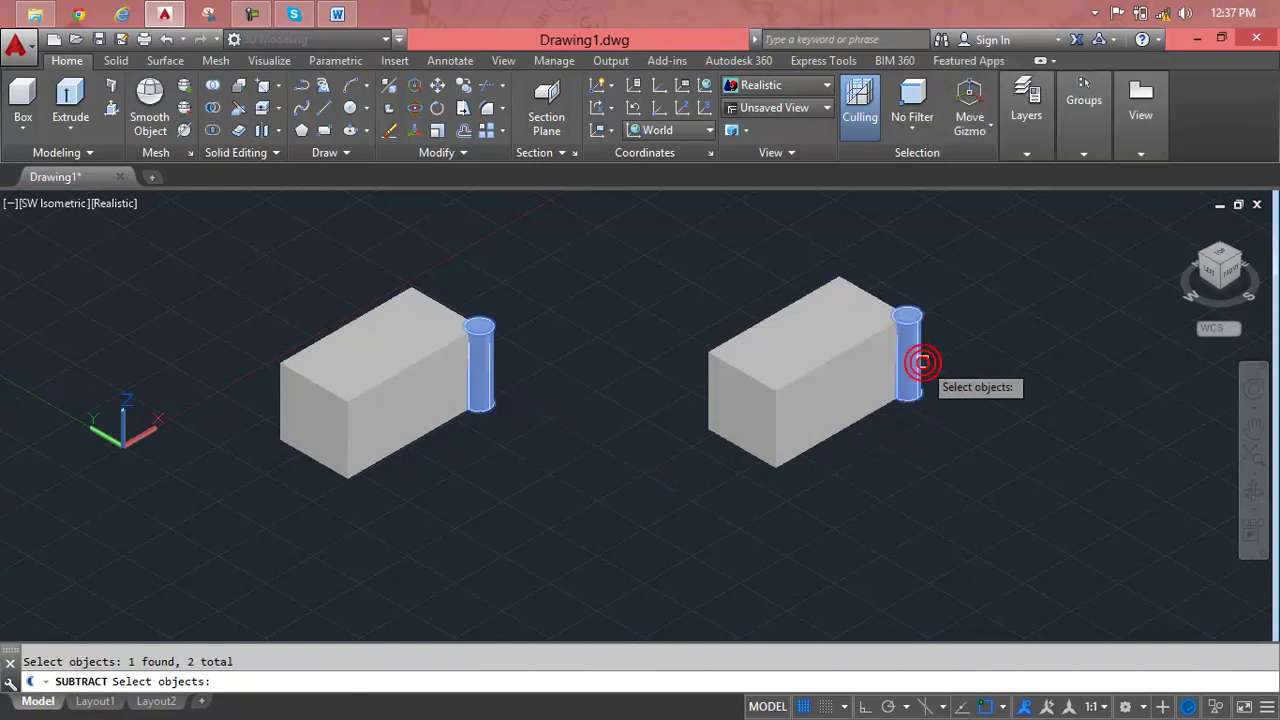
key(Return)
click(922, 363)
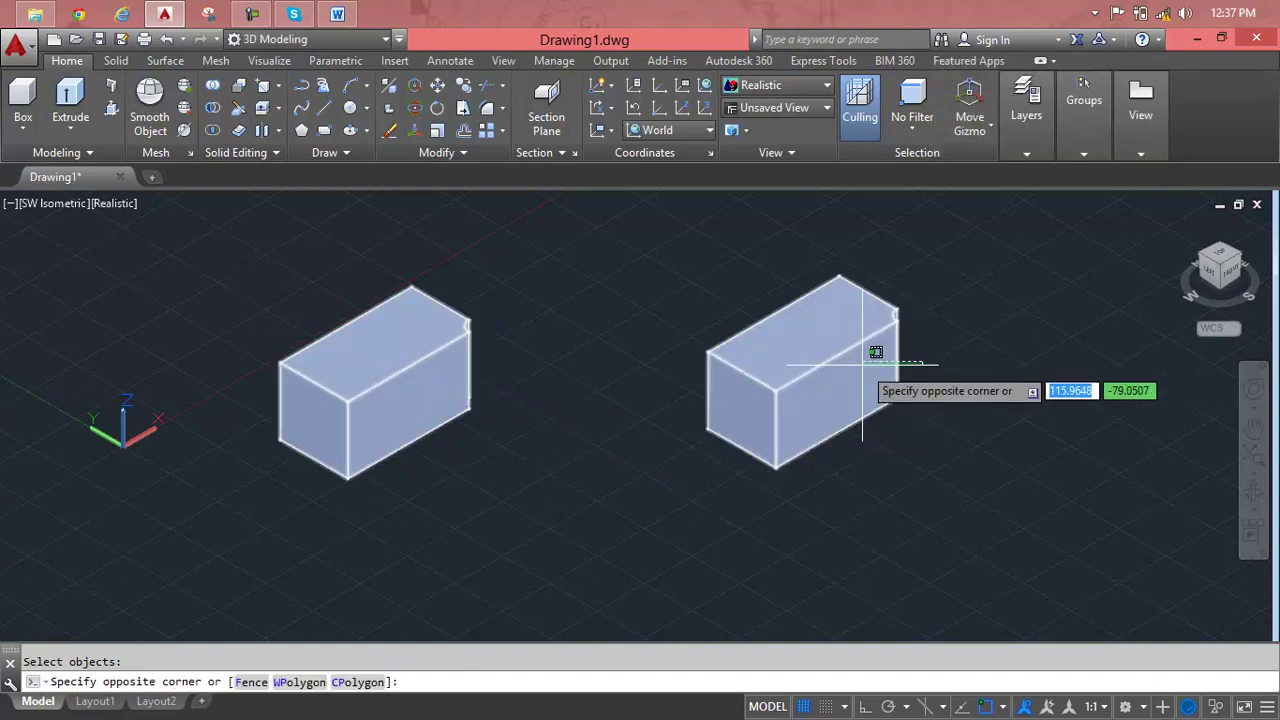
click(430, 338)
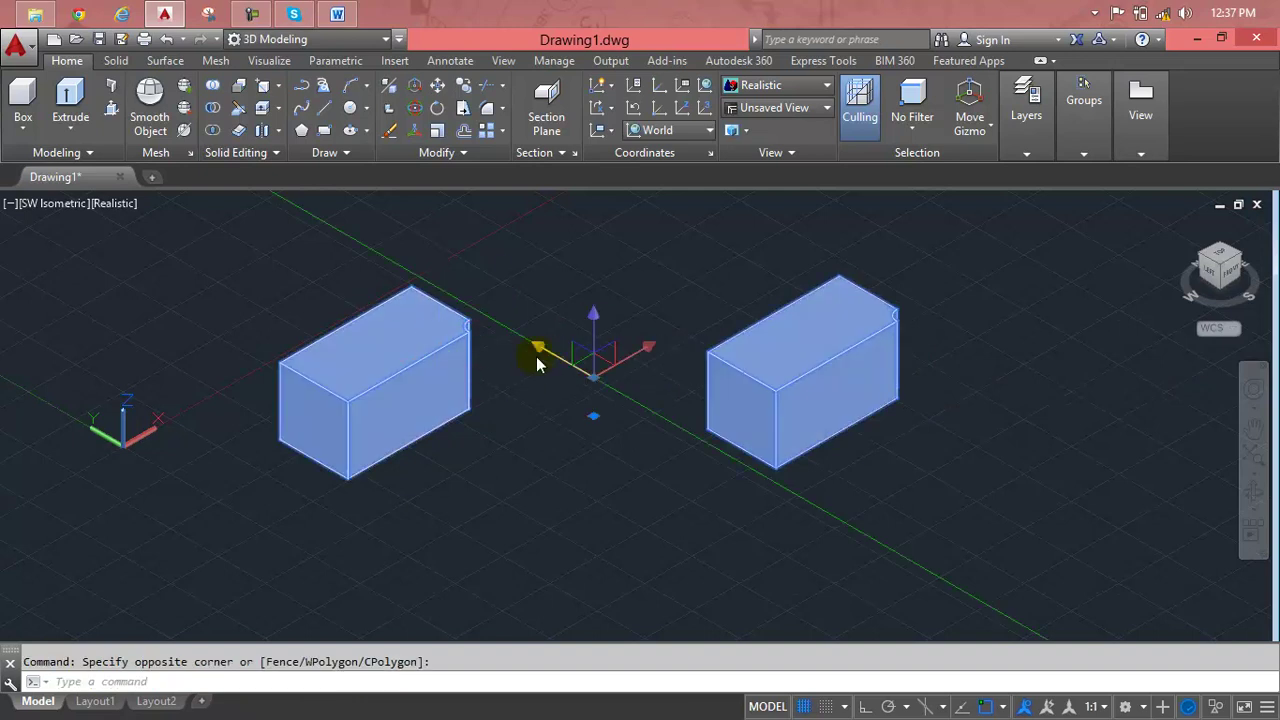
key(Escape)
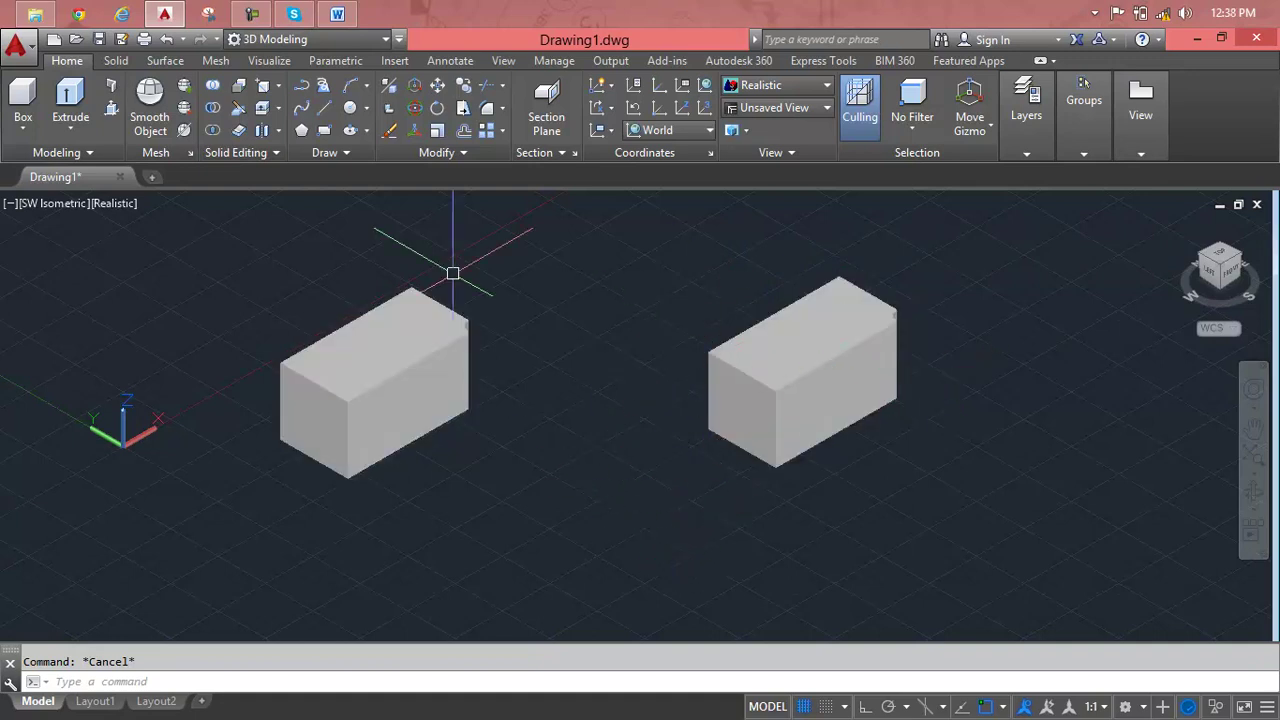
- Erase the joined box solid and undo, showing both boxes are still one object
click(406, 385)
shift+middle_drag(406, 385, 406, 385)
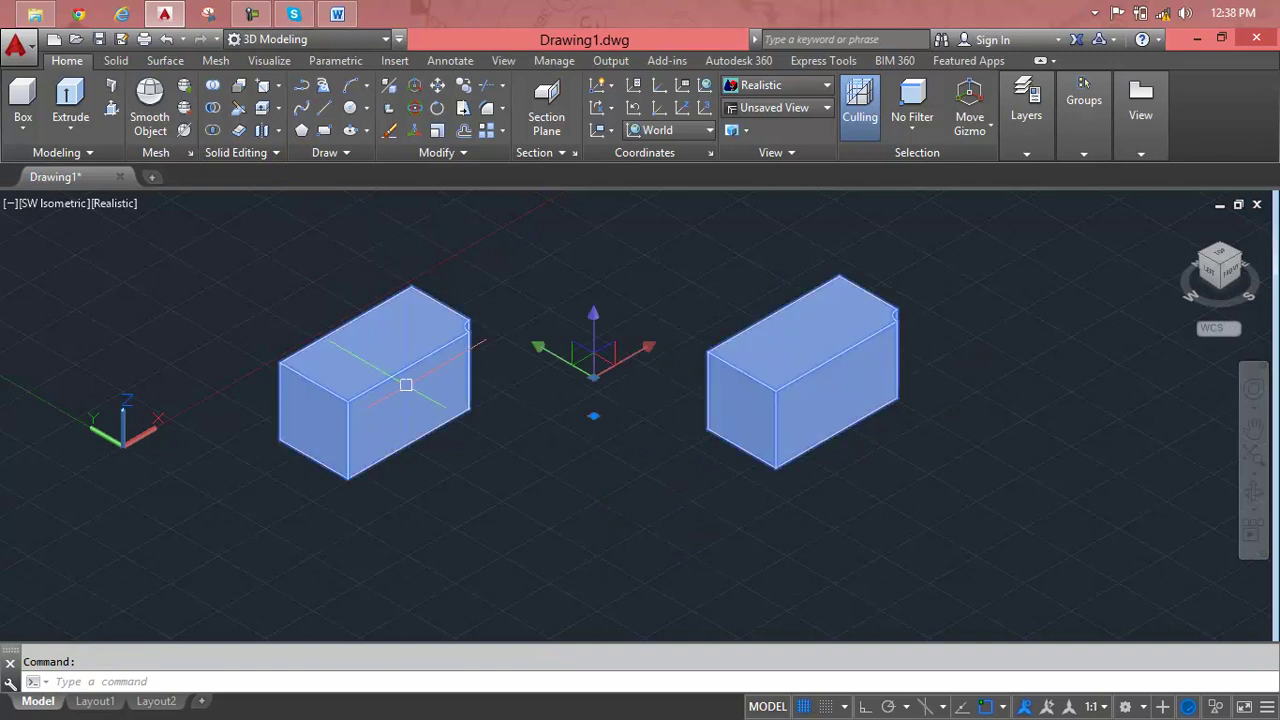
key(Delete)
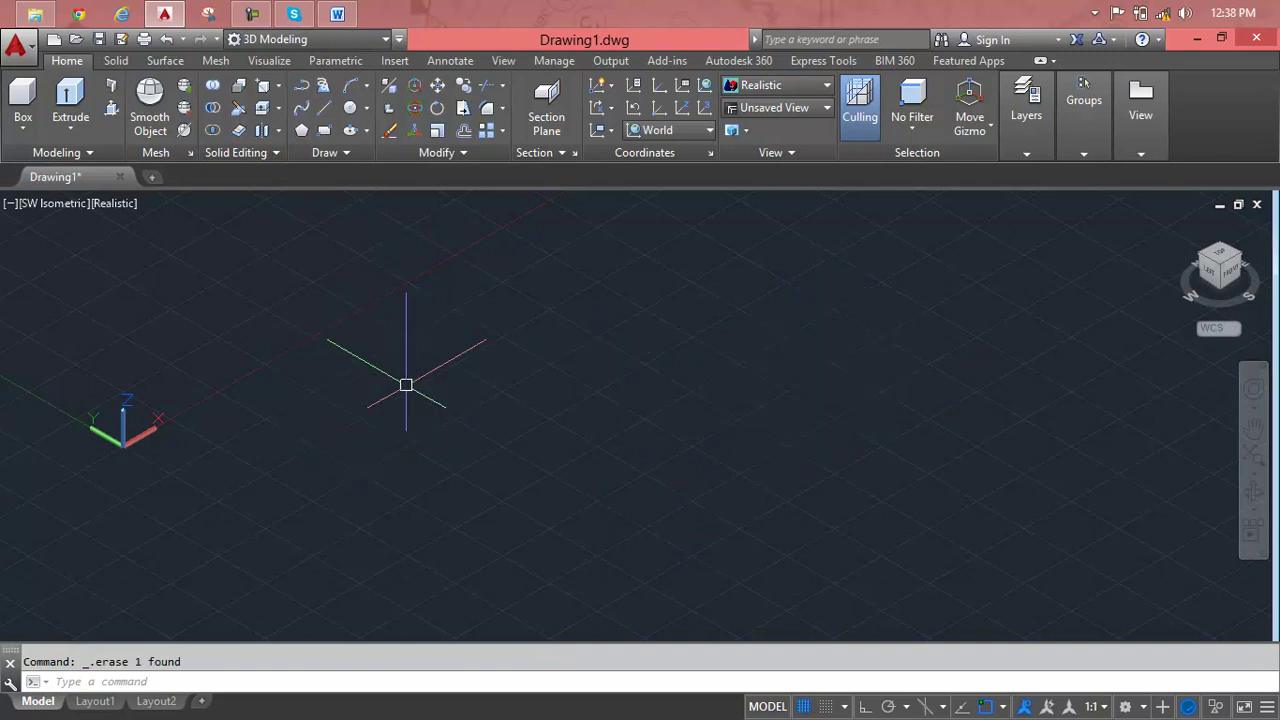
key(ctrl+z)
key(Escape)
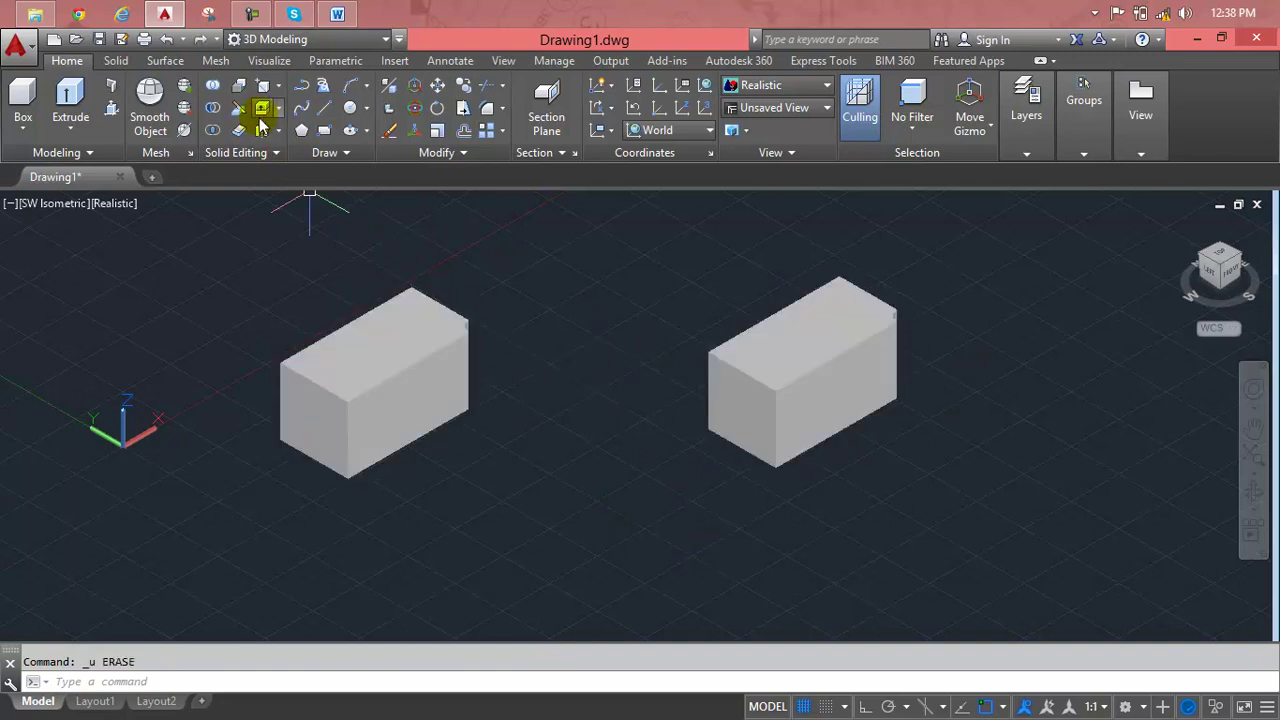
- Separate the joined box solid into two independent boxes
click(258, 135)
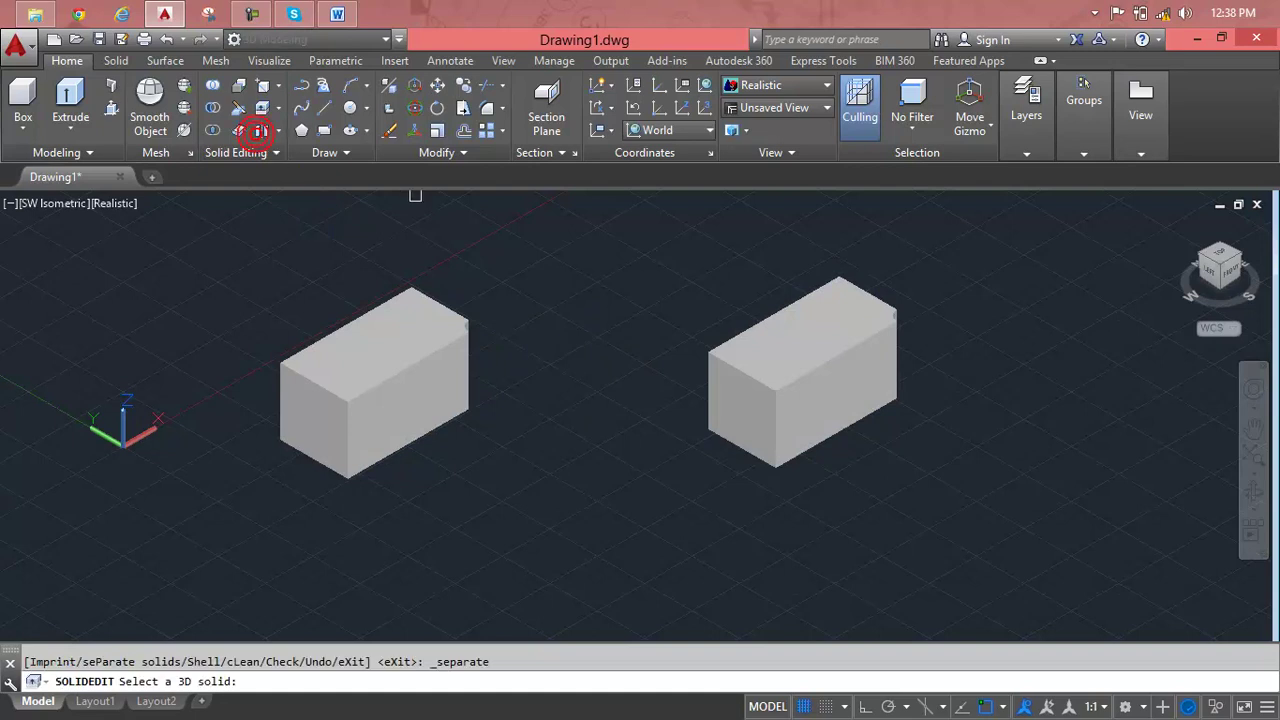
click(824, 306)
key(Return)
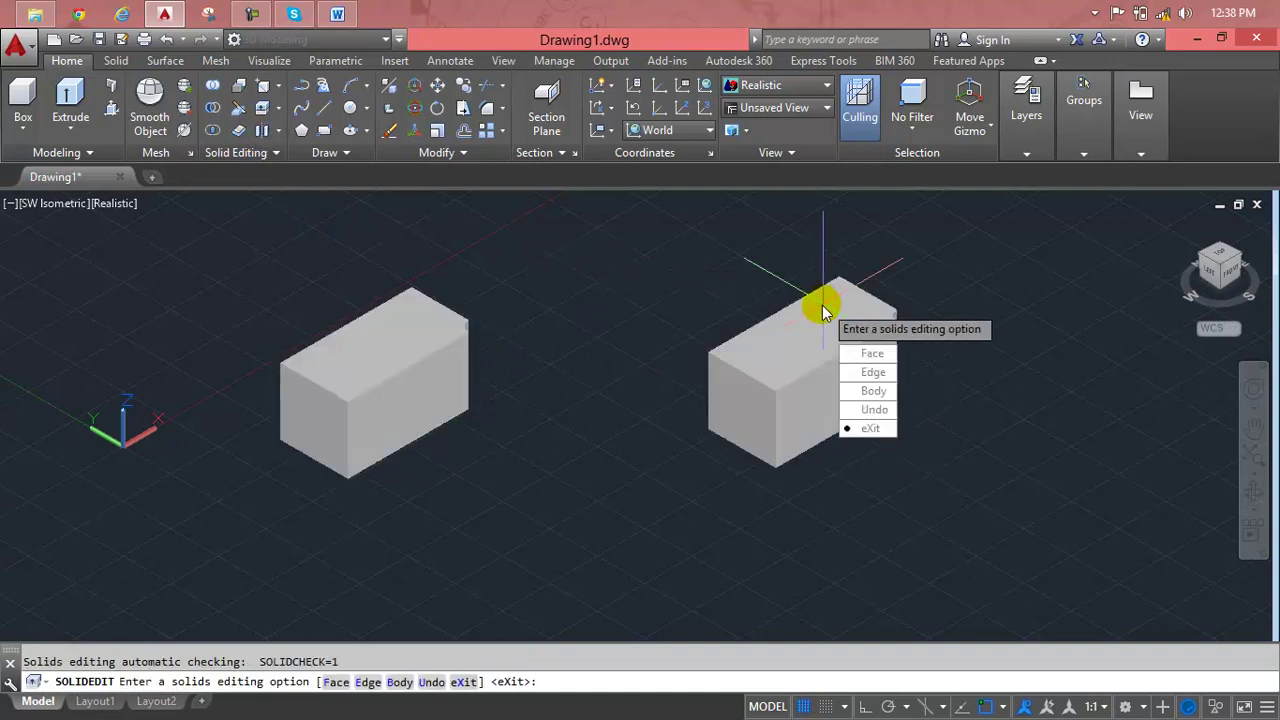
key(Return)
- Erase the right and left boxes individually to test the separation, then undo
click(862, 336)
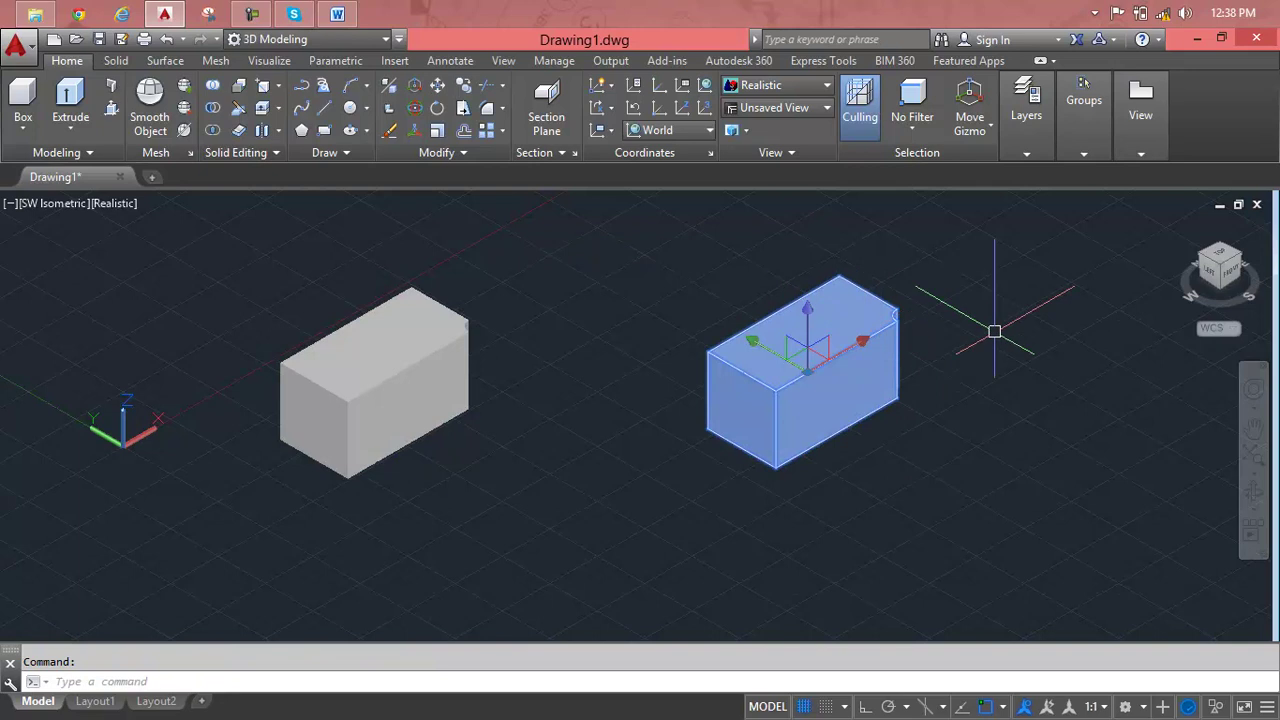
key(Delete)
click(463, 323)
key(Delete)
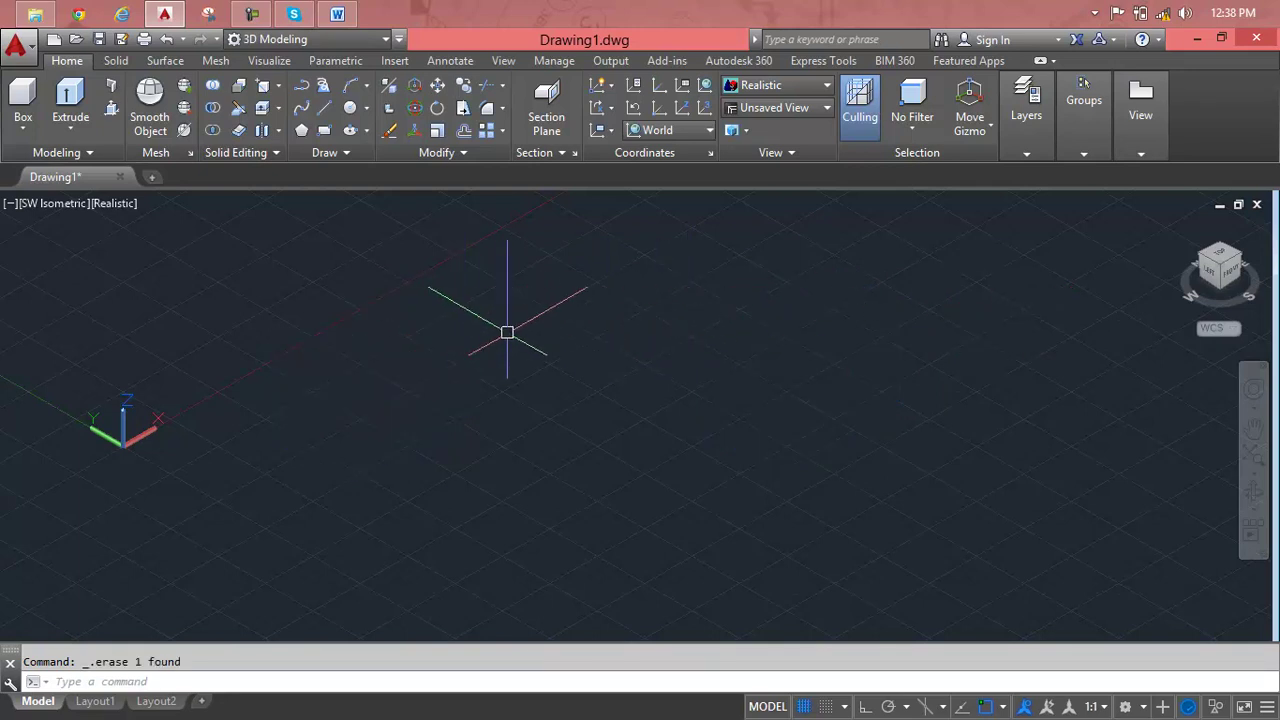
key(ctrl+z)
key(ctrl+z)
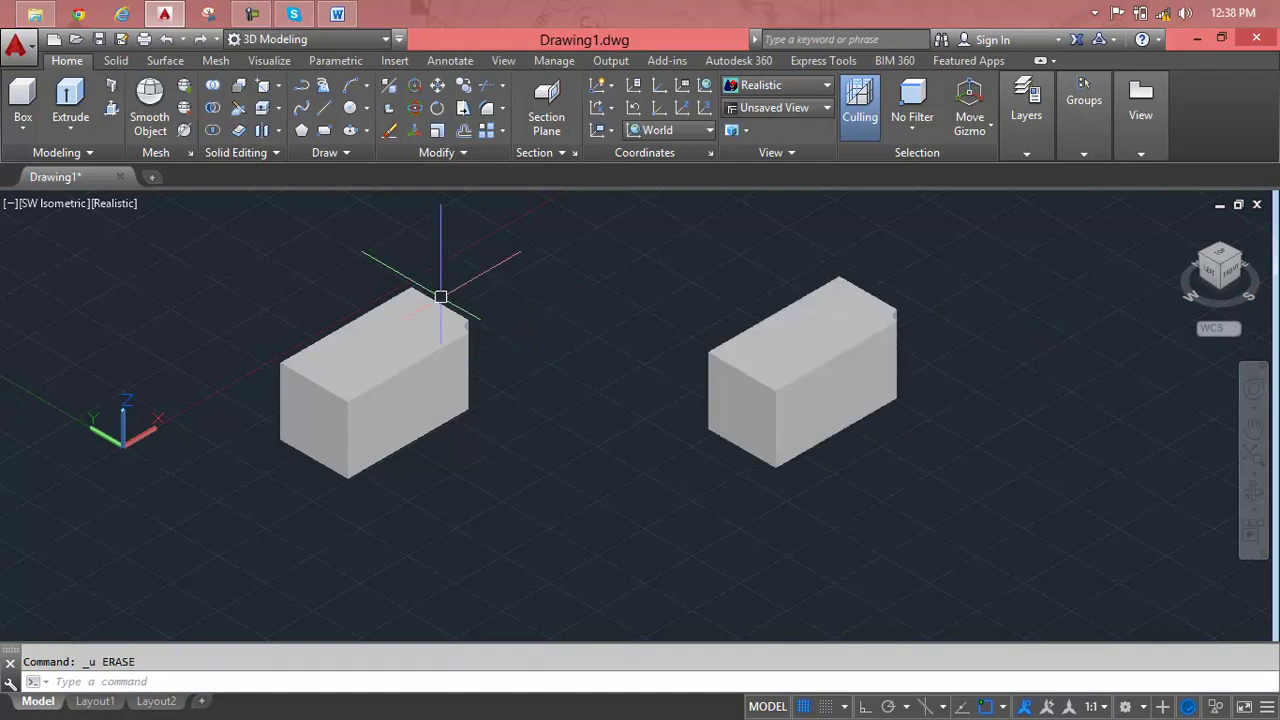
key(Escape)
click(280, 133)
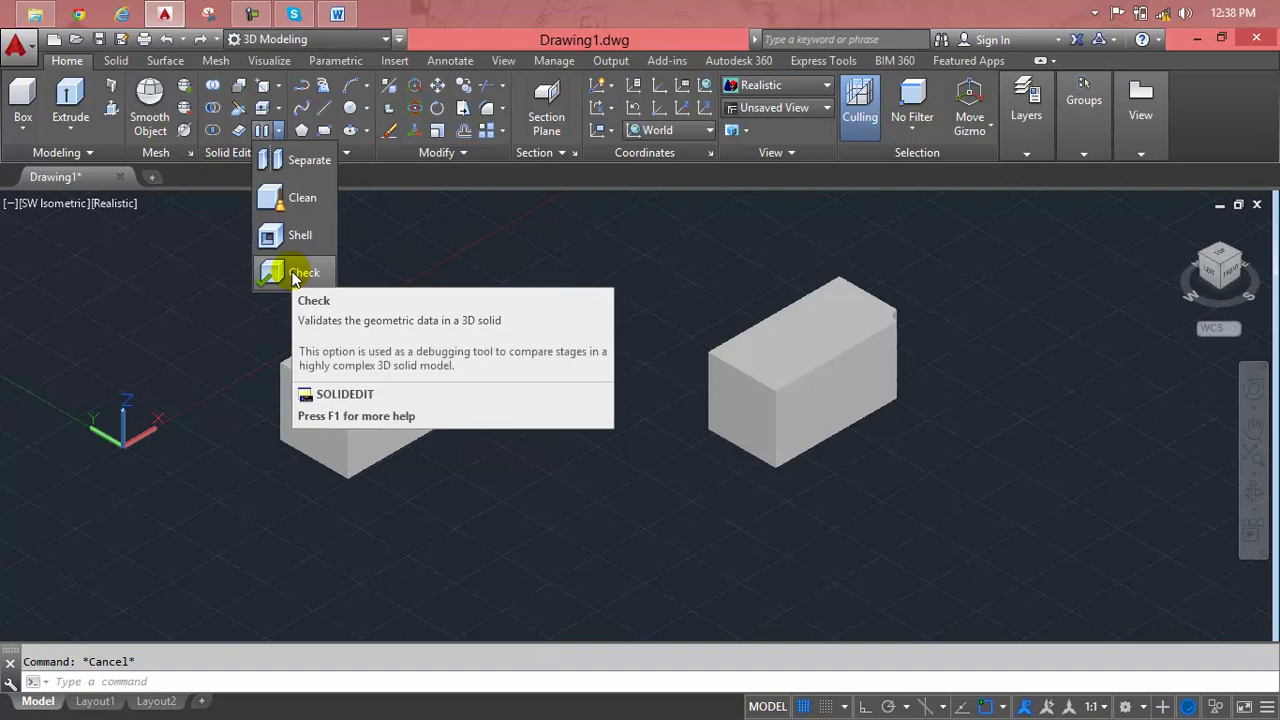
- Run the Body Check on the left box to validate it, then exit the body options
click(222, 151)
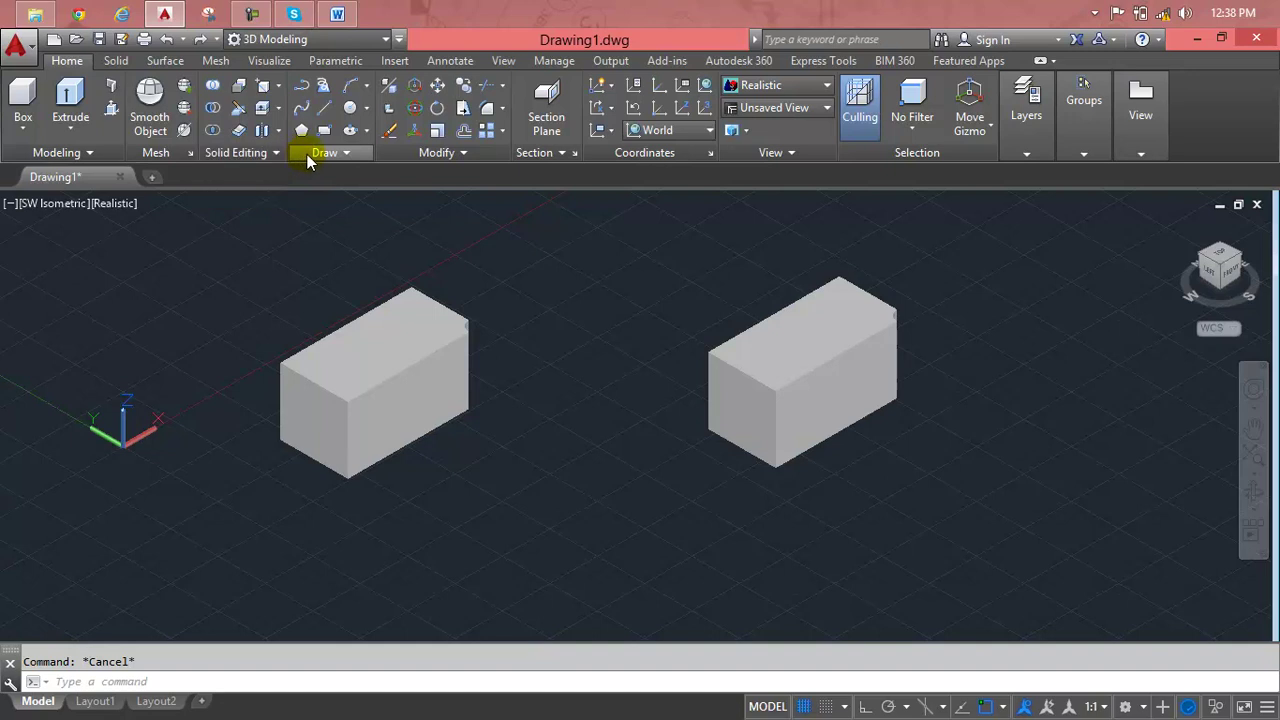
click(307, 155)
click(285, 151)
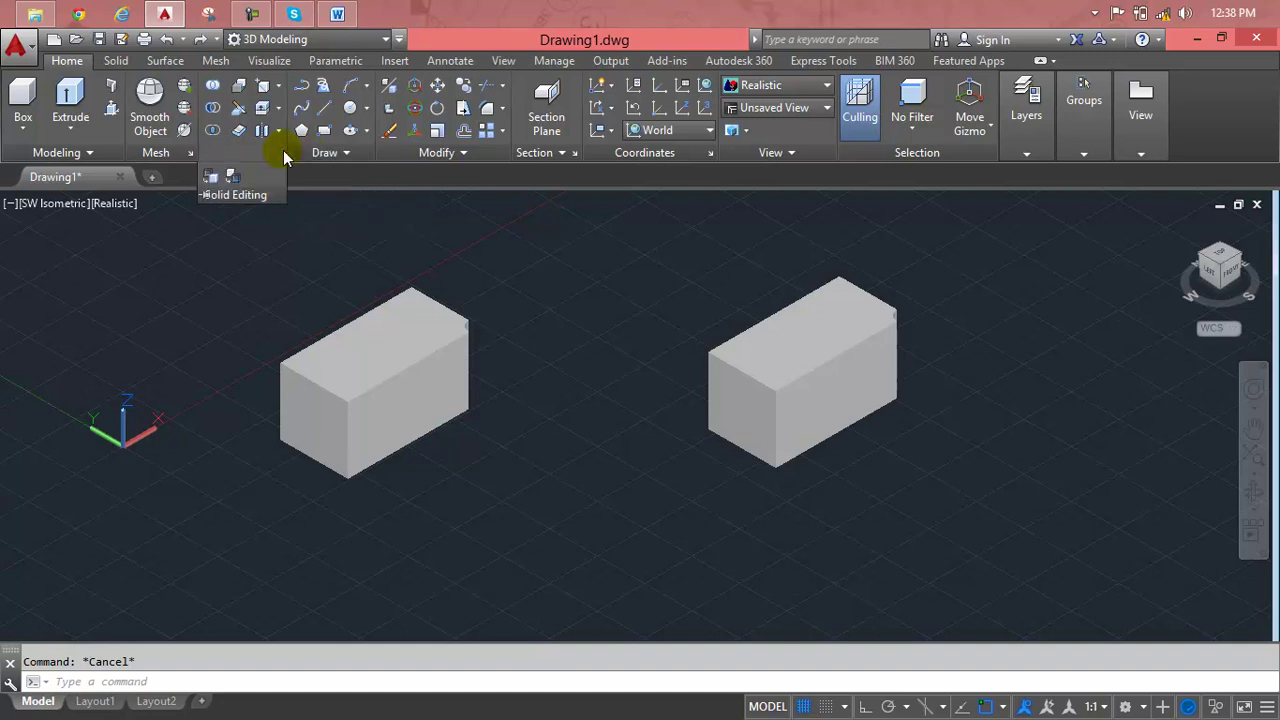
click(342, 192)
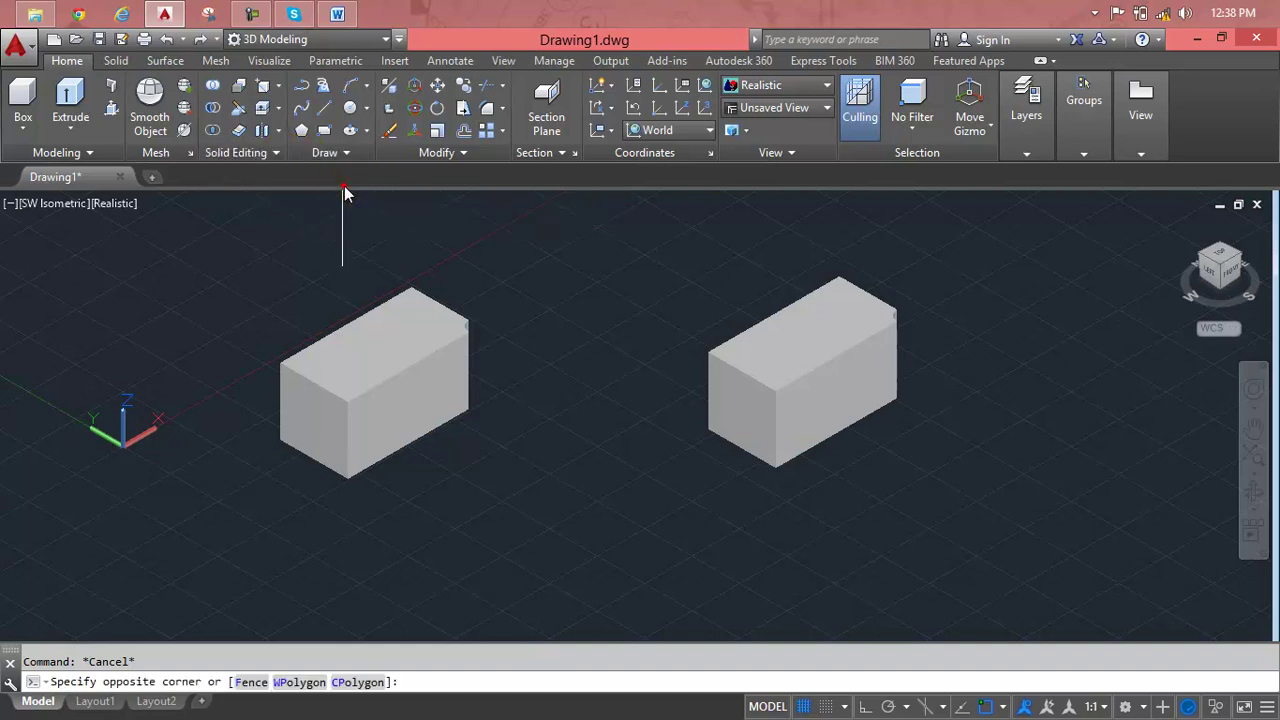
click(277, 132)
click(277, 133)
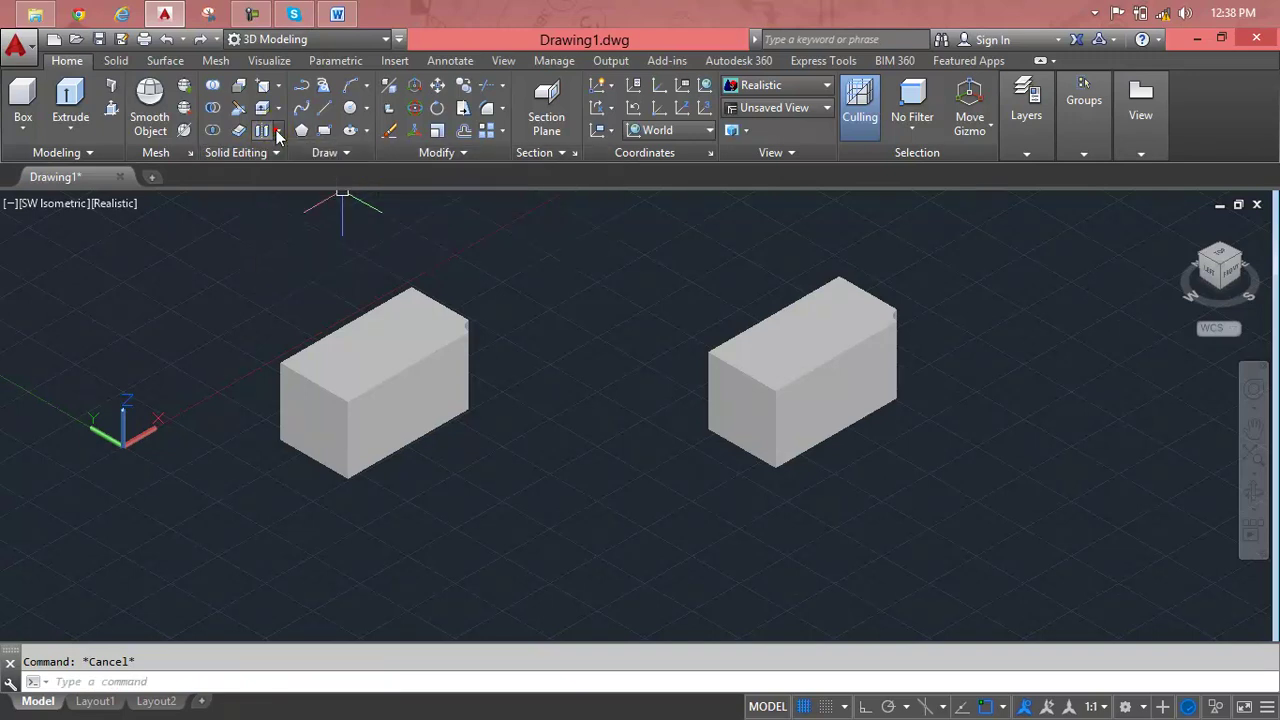
click(277, 133)
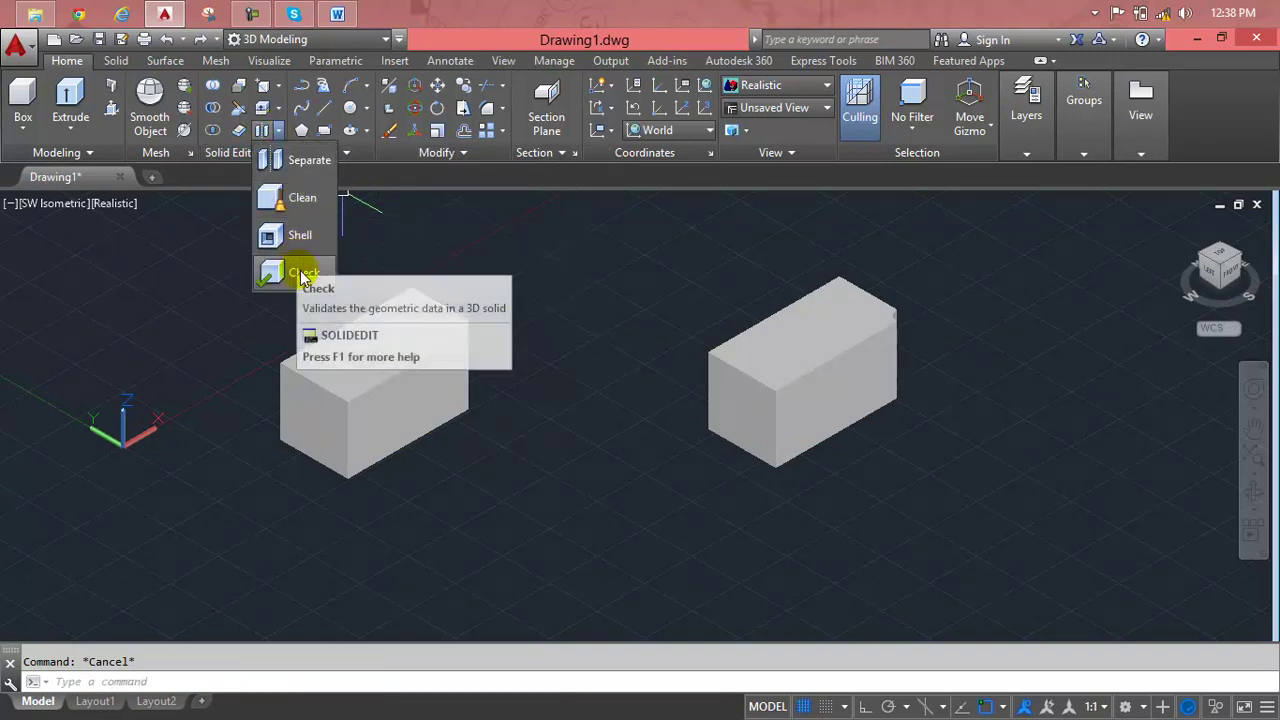
click(303, 274)
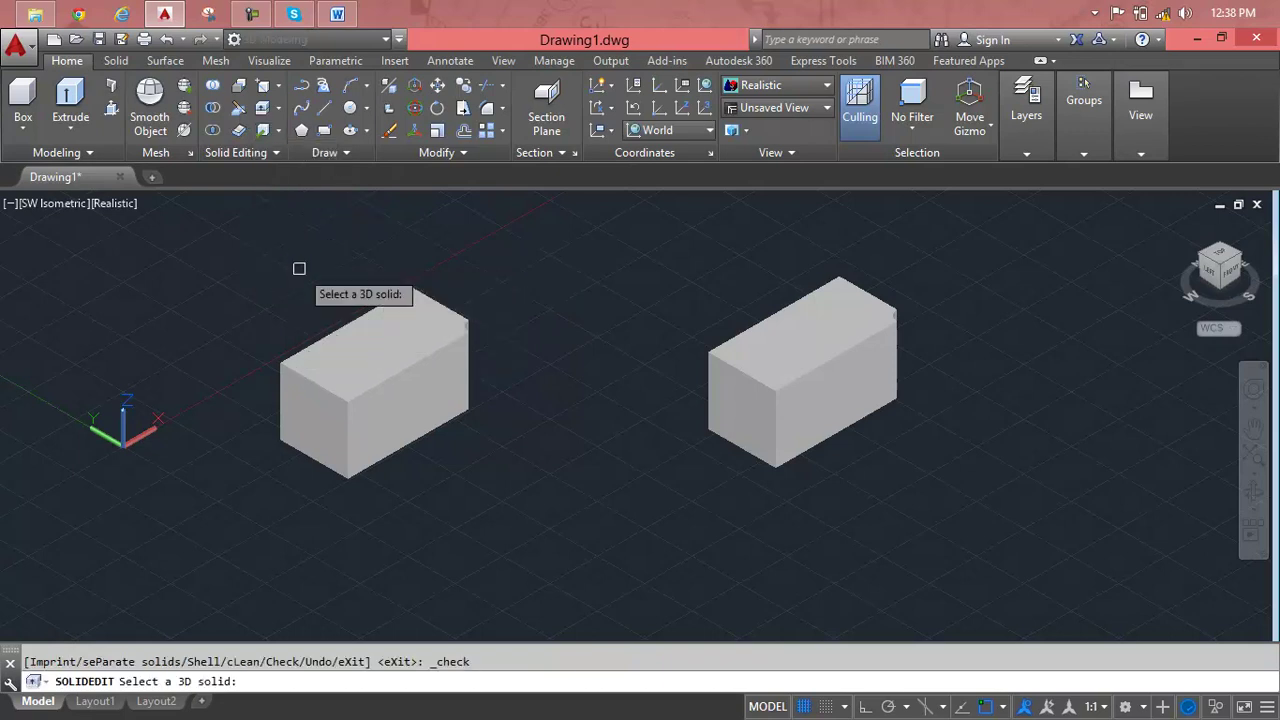
click(404, 400)
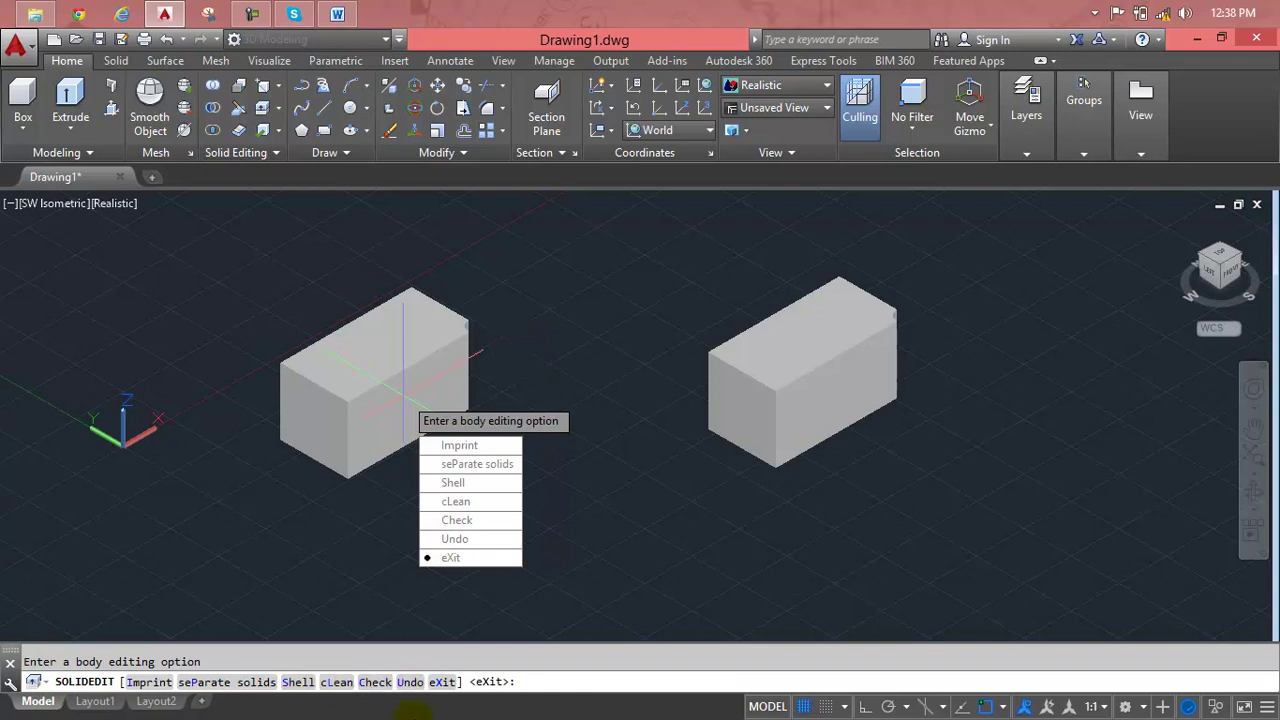
click(442, 684)
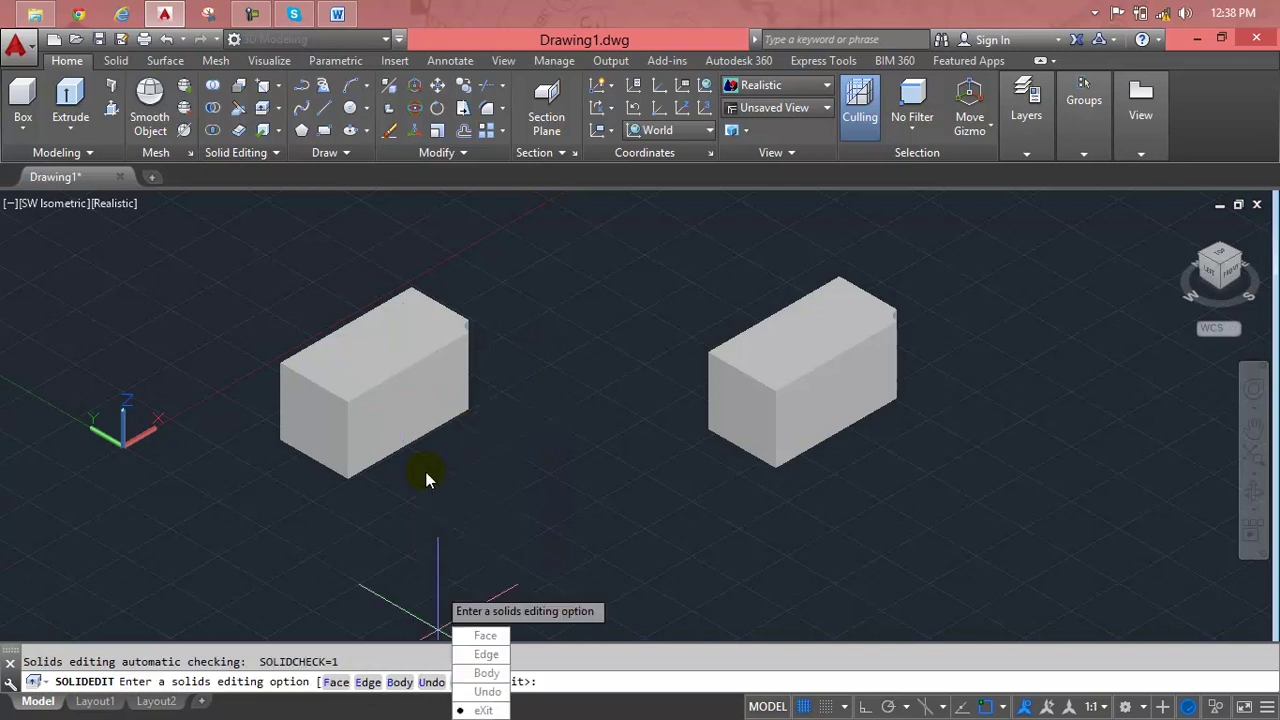
click(395, 392)
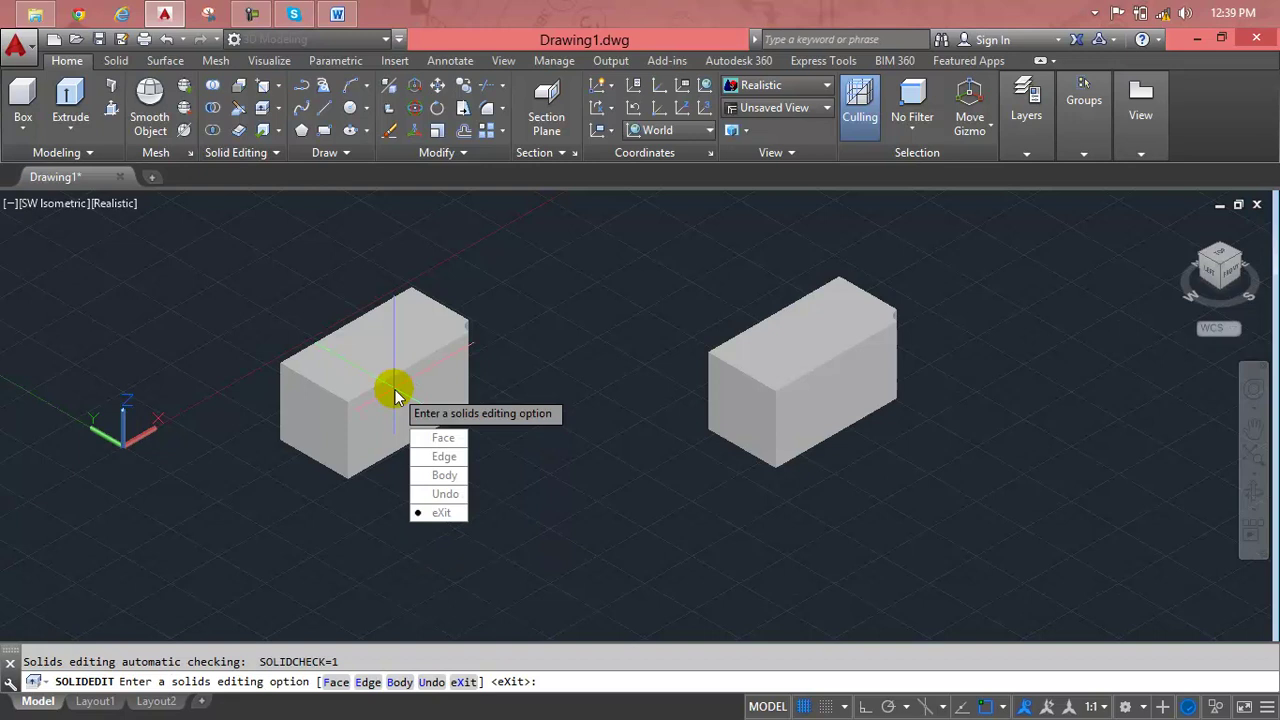
- Delete both the left and right boxes from the drawing
key(Escape)
click(393, 388)
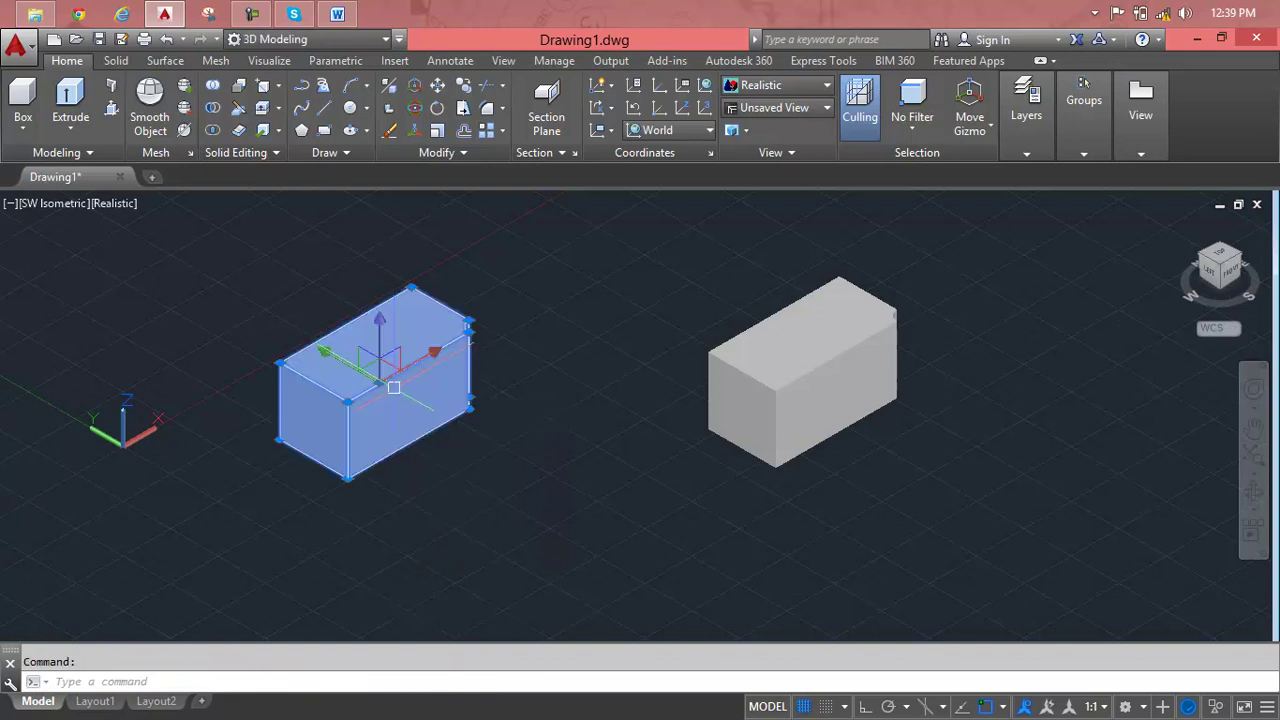
key(Delete)
click(779, 358)
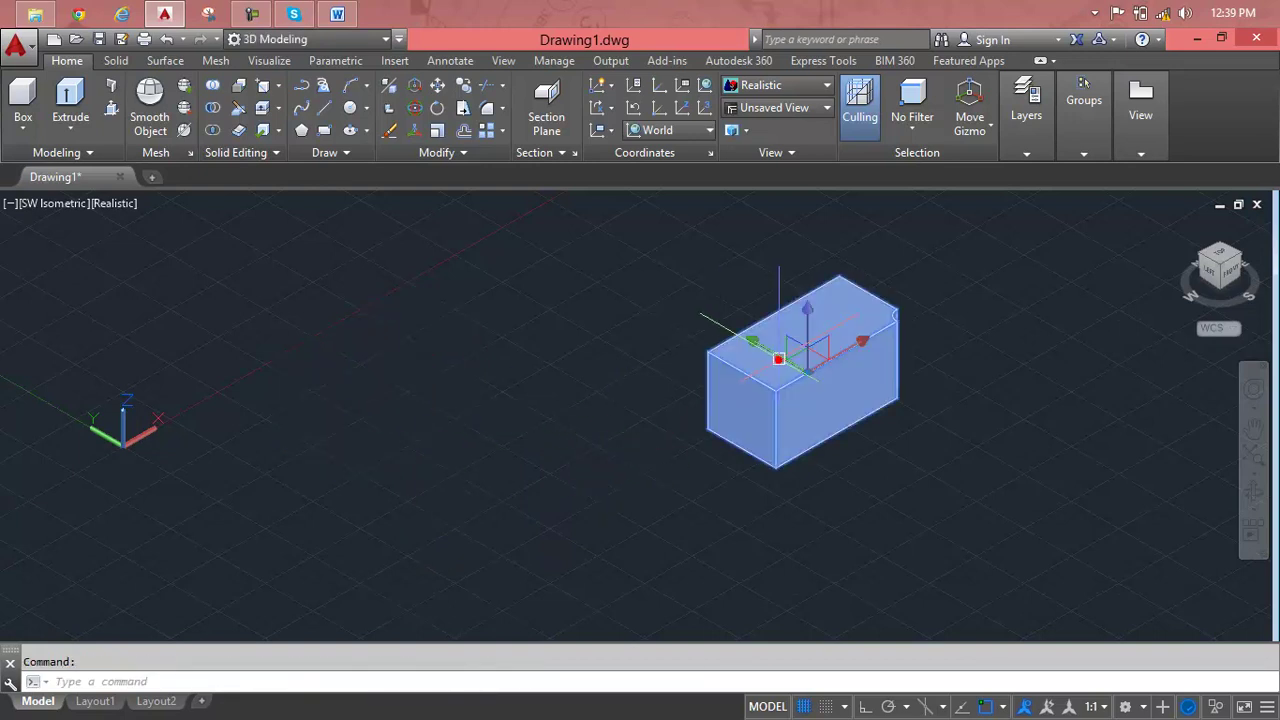
key(Delete)
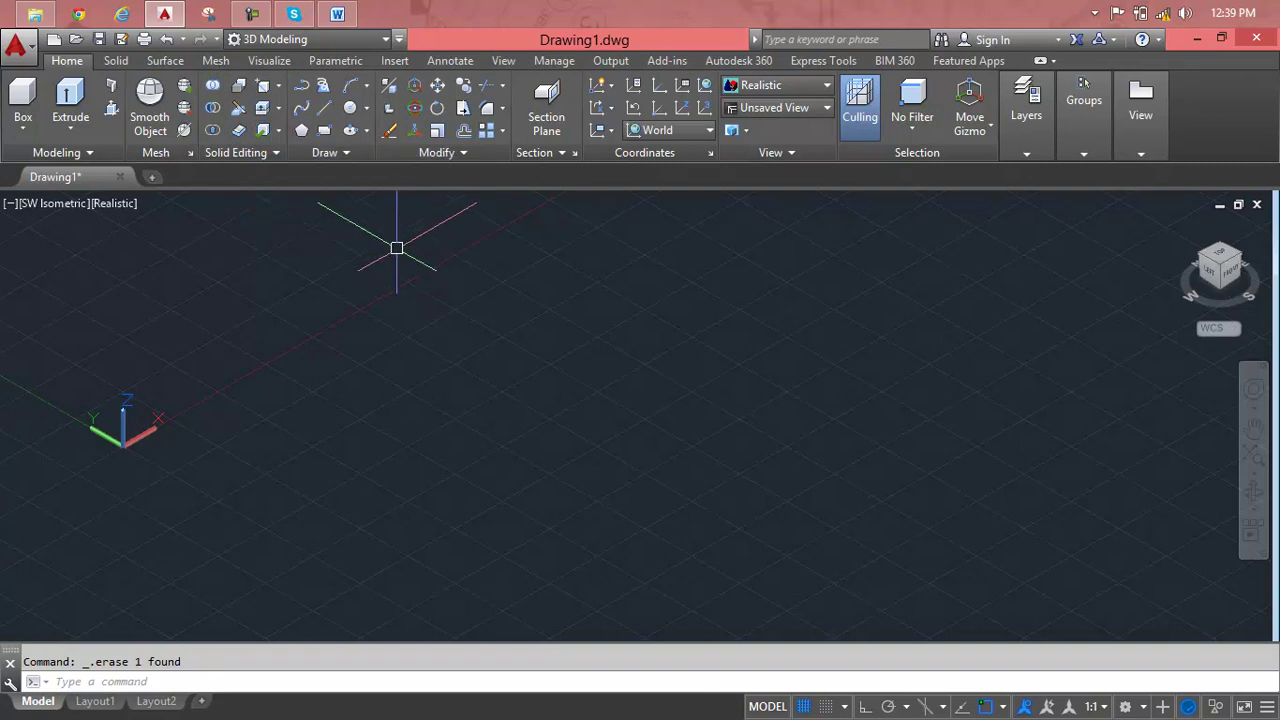
- Draw a new cube-shaped box solid from two base corners and a height
text(r)
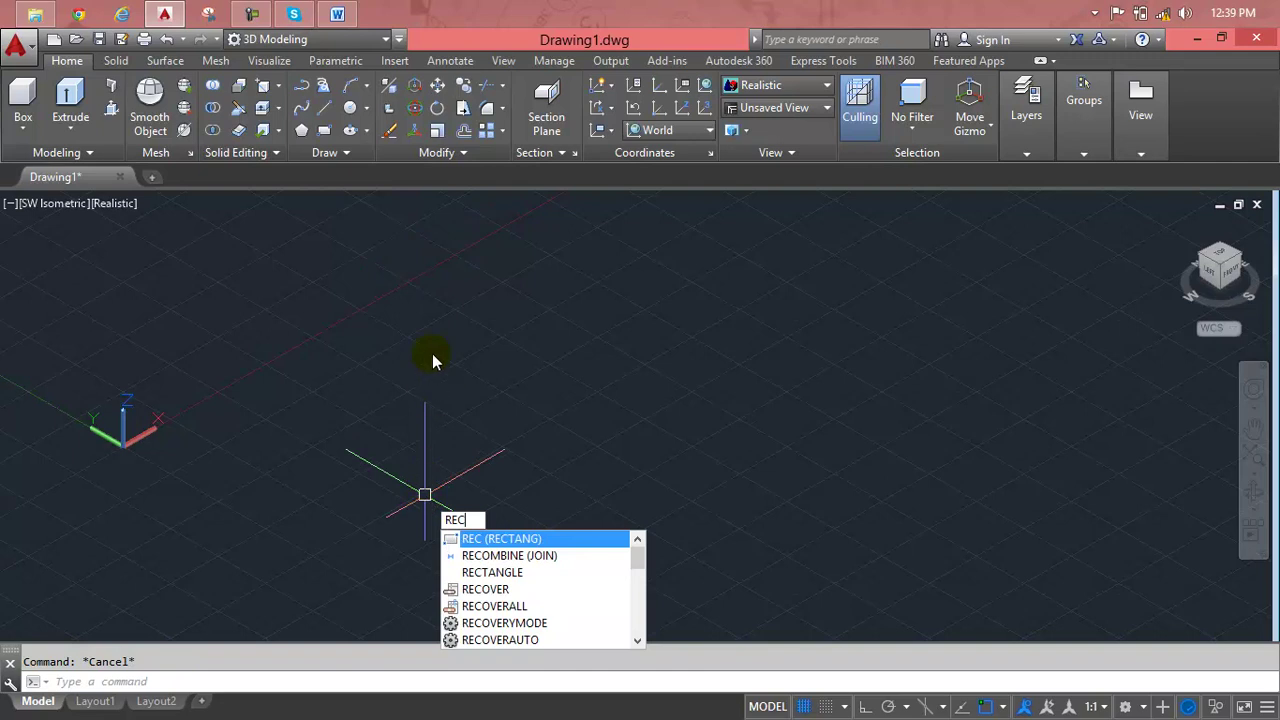
click(22, 95)
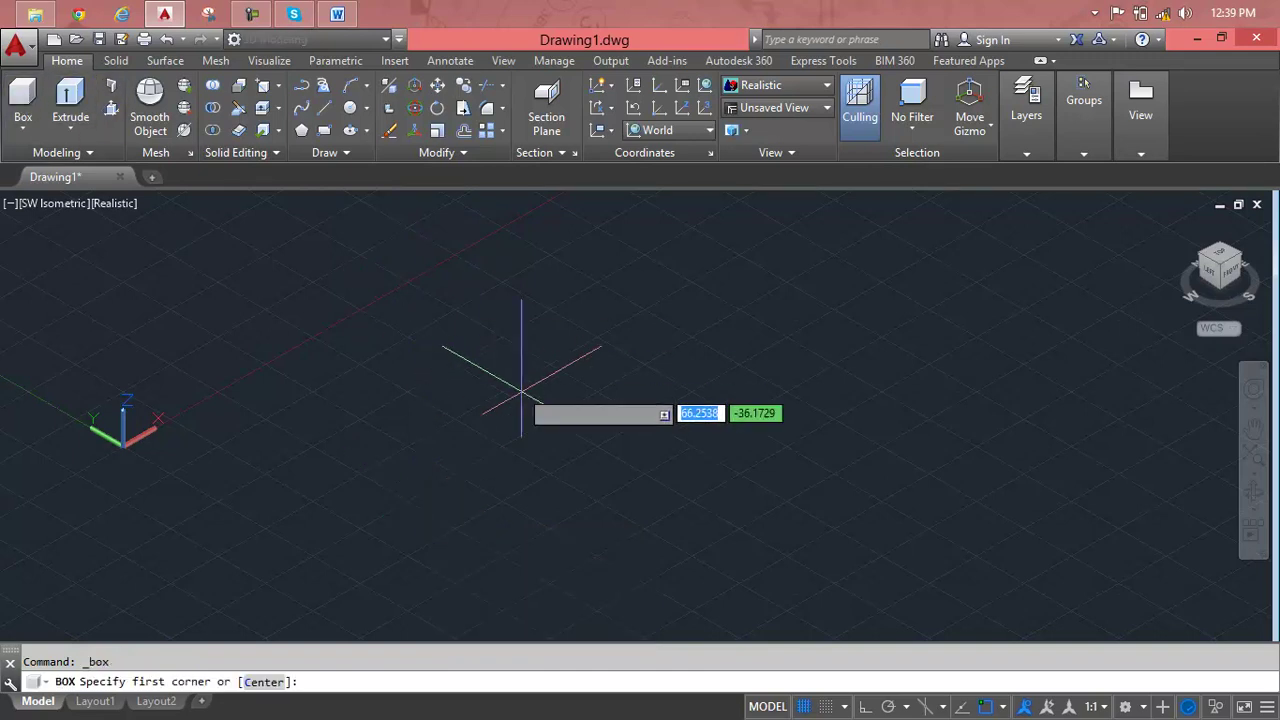
click(545, 445)
mouse_move(960, 420)
middle_down()
mouse_move(870, 430)
mouse_move(870, 295)
middle_up()
click(870, 428)
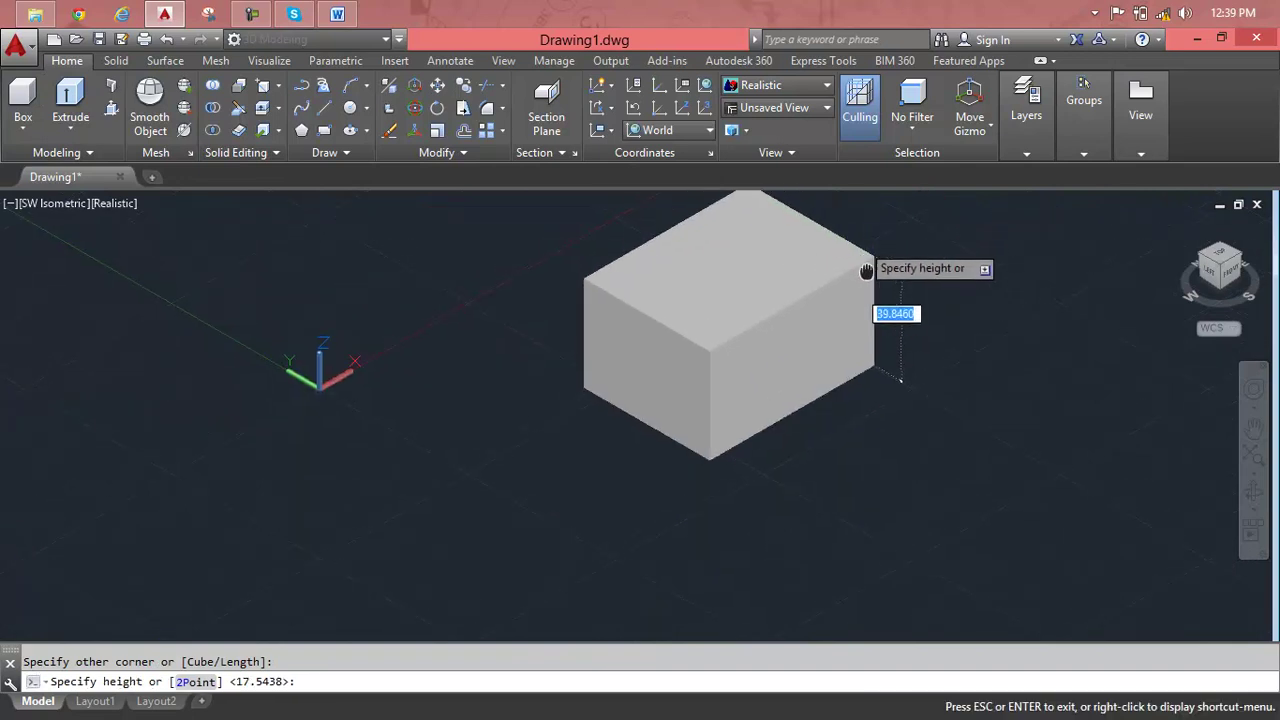
middle_drag(876, 246, 872, 308)
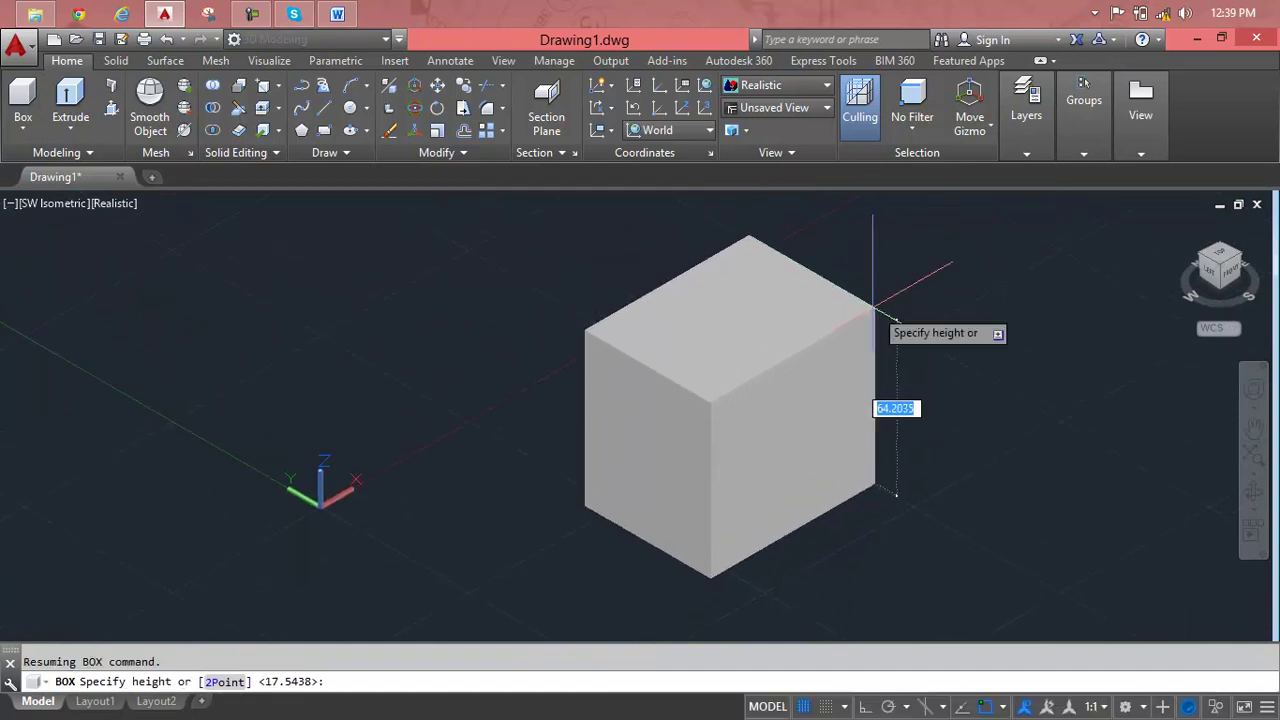
click(873, 308)
click(262, 130)
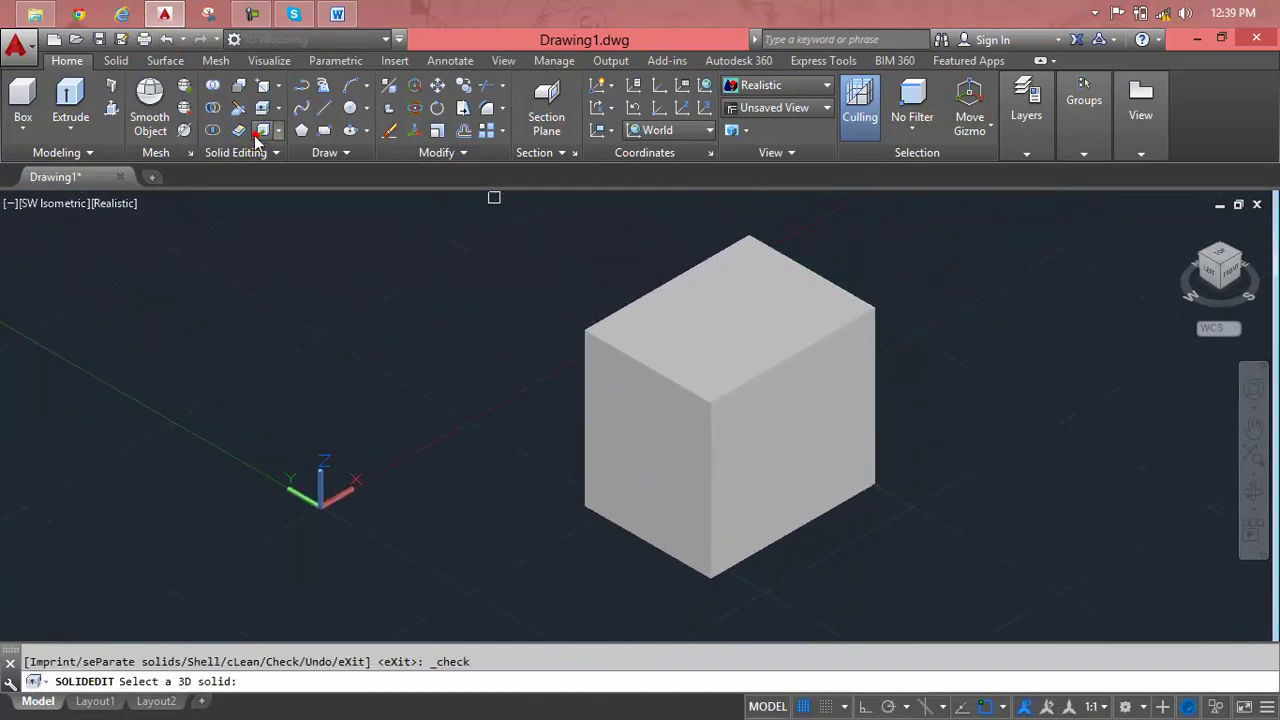
click(692, 377)
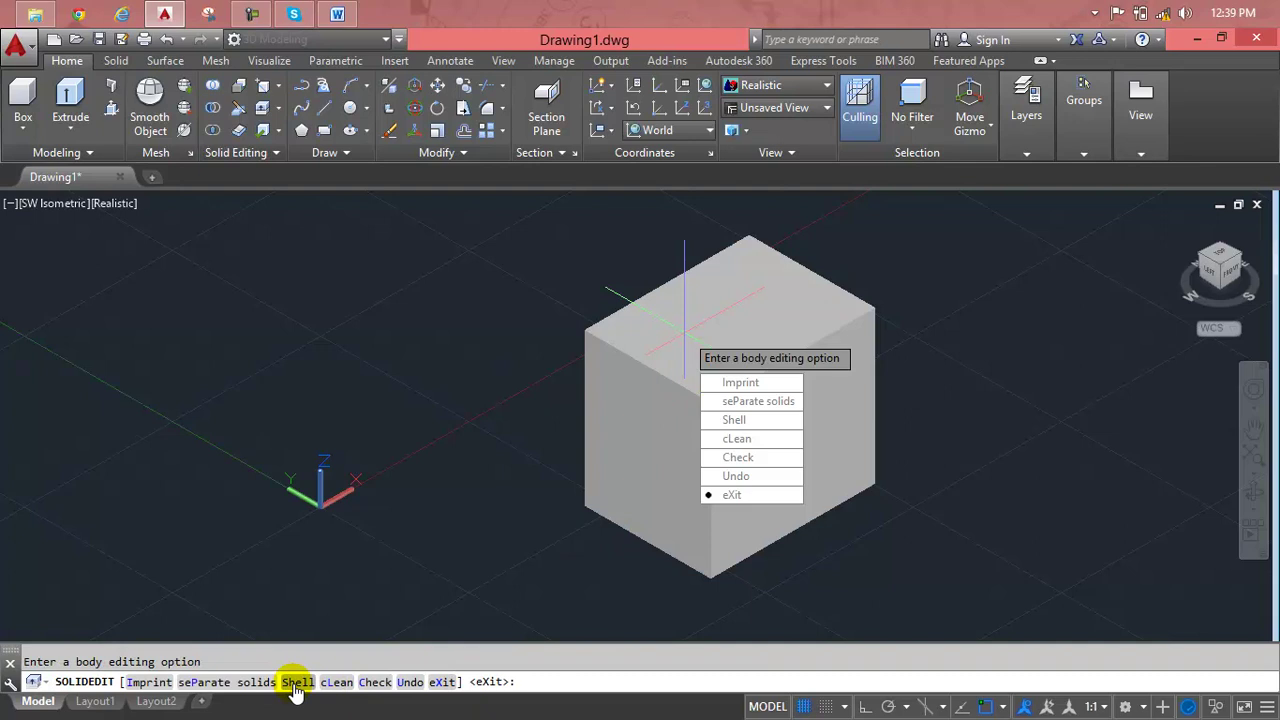
click(300, 684)
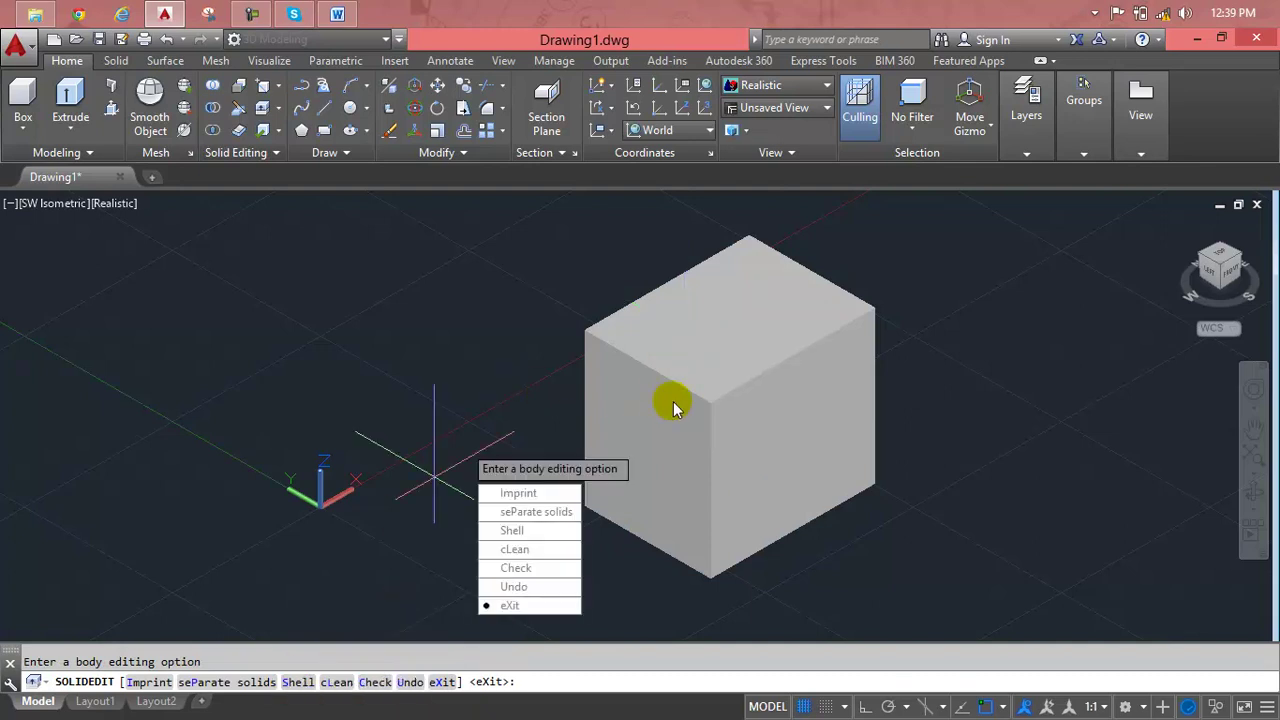
key(Return)
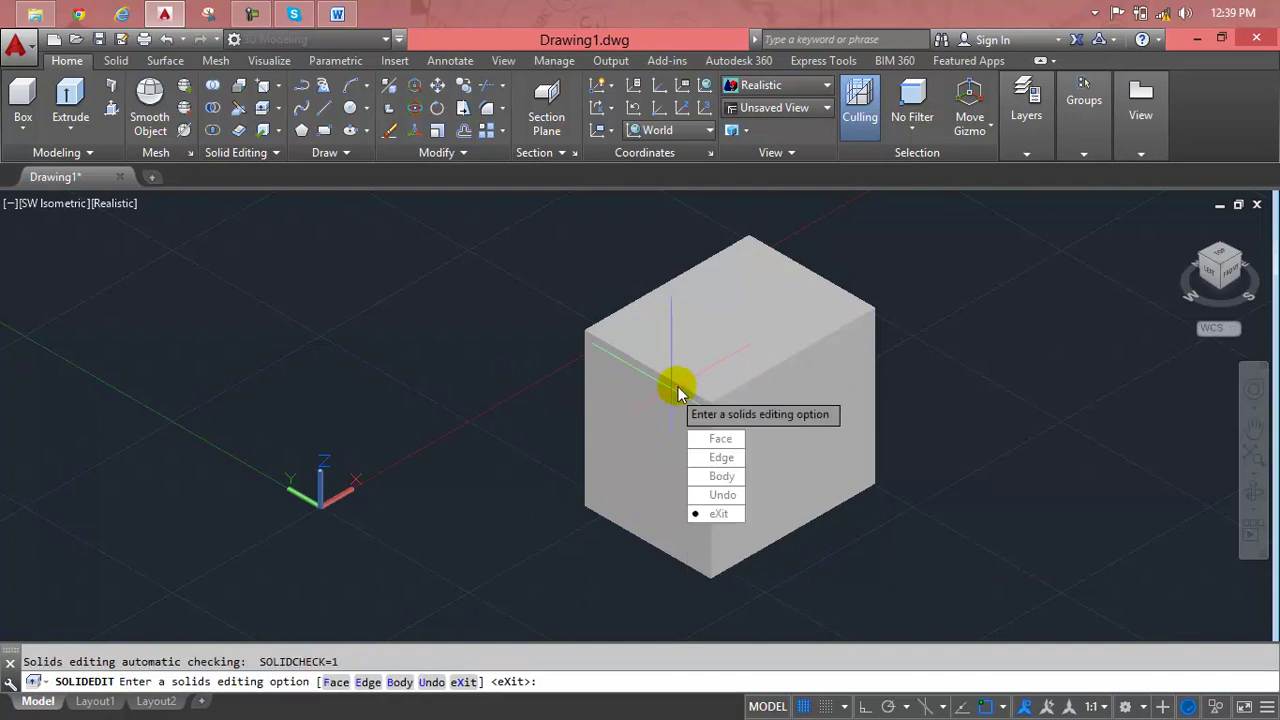
key(Return)
click(678, 390)
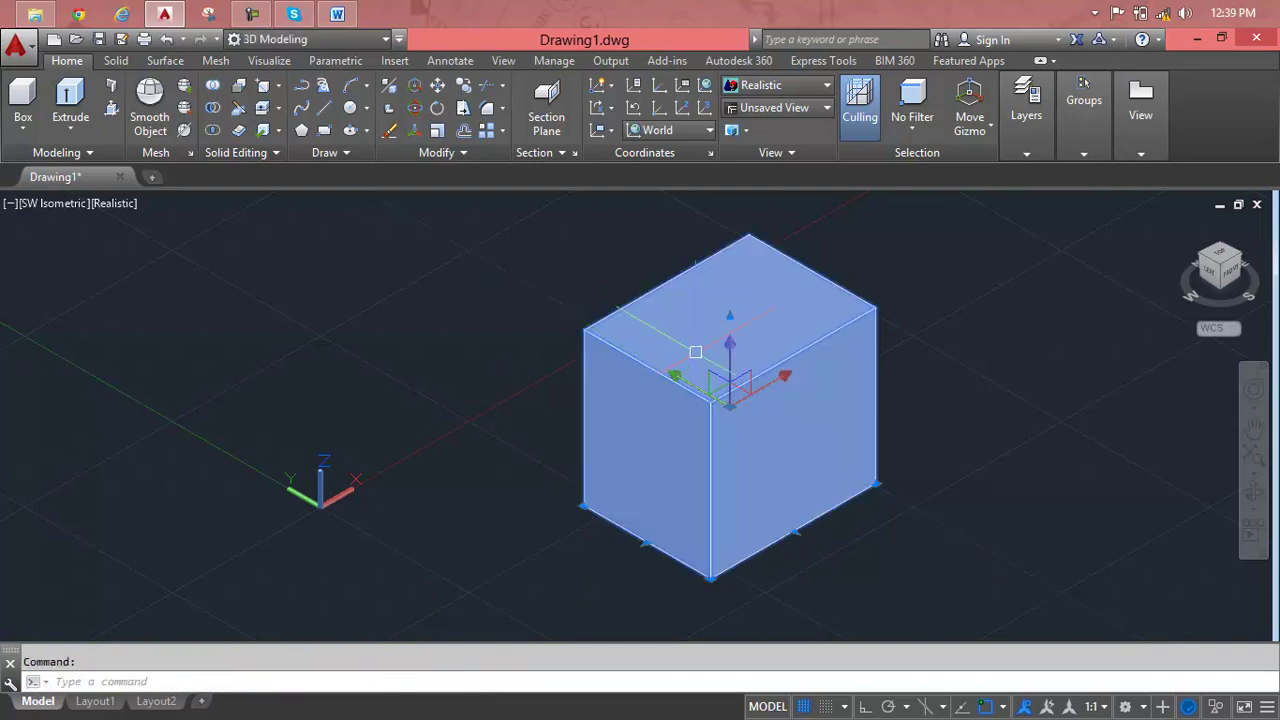
key(Escape)
click(667, 401)
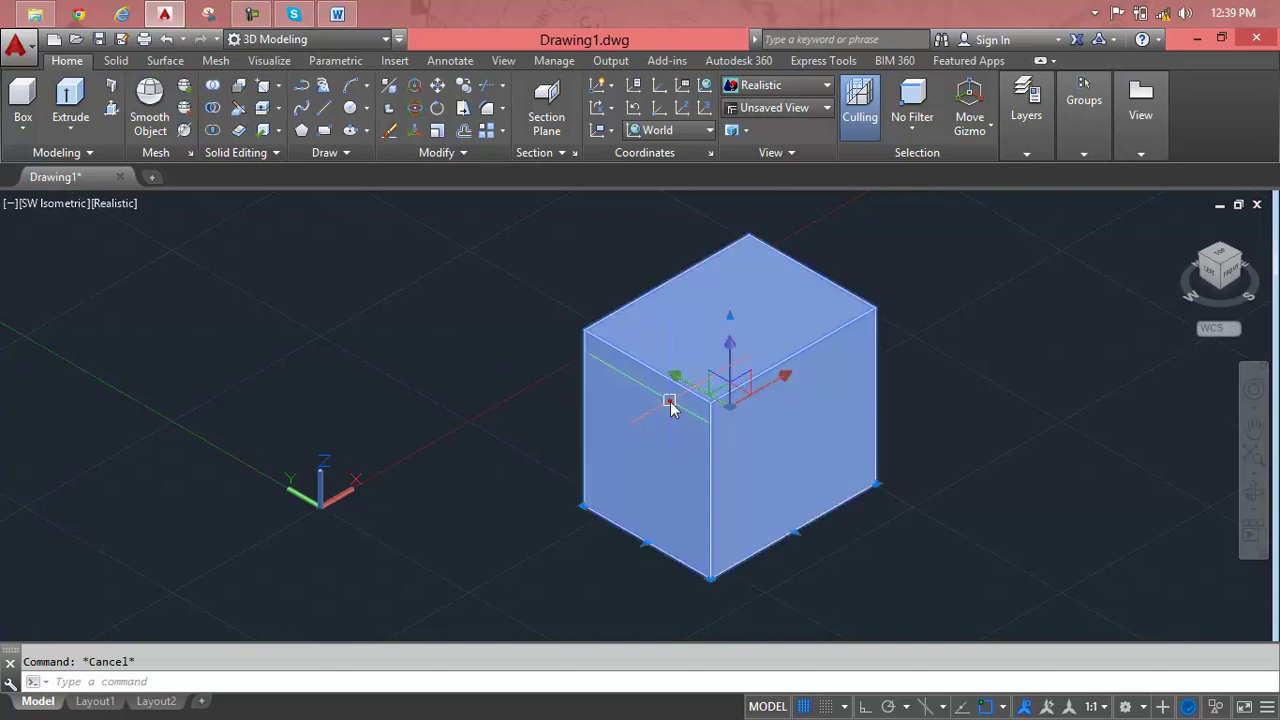
click(263, 131)
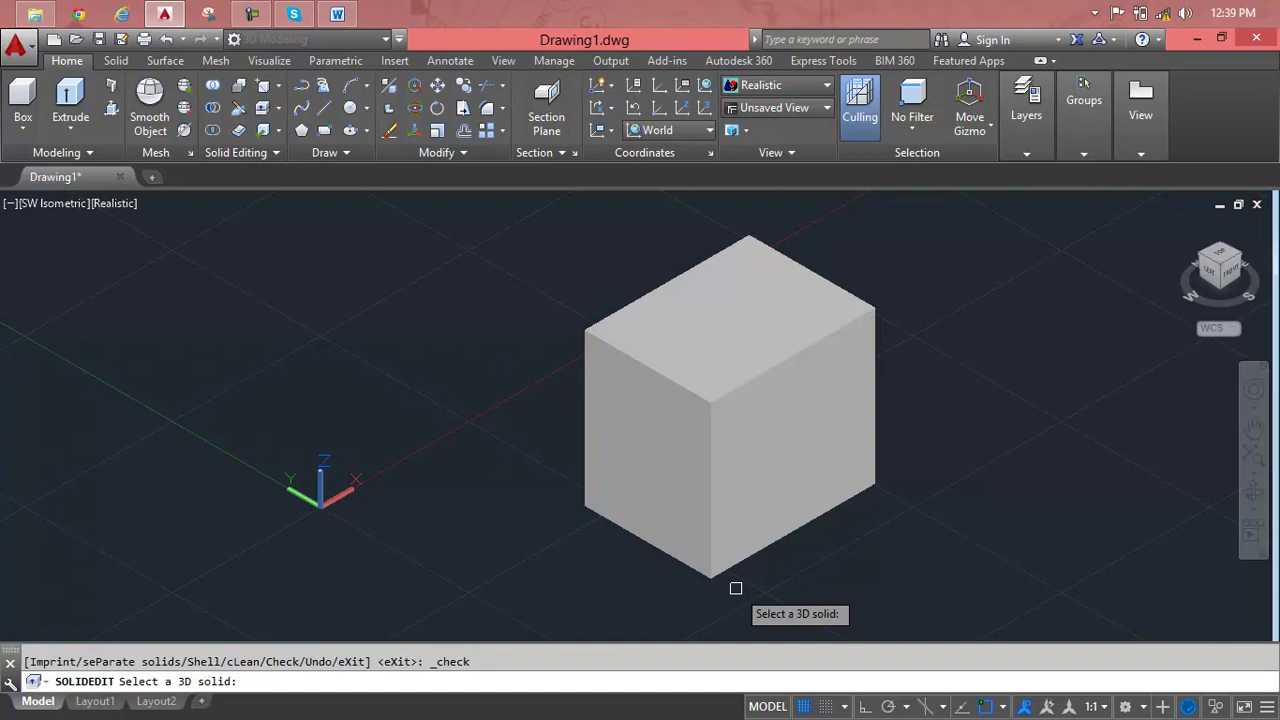
- Shell the cube with a 0.6 offset, leaving two of its faces open
click(716, 367)
click(716, 390)
text(s)
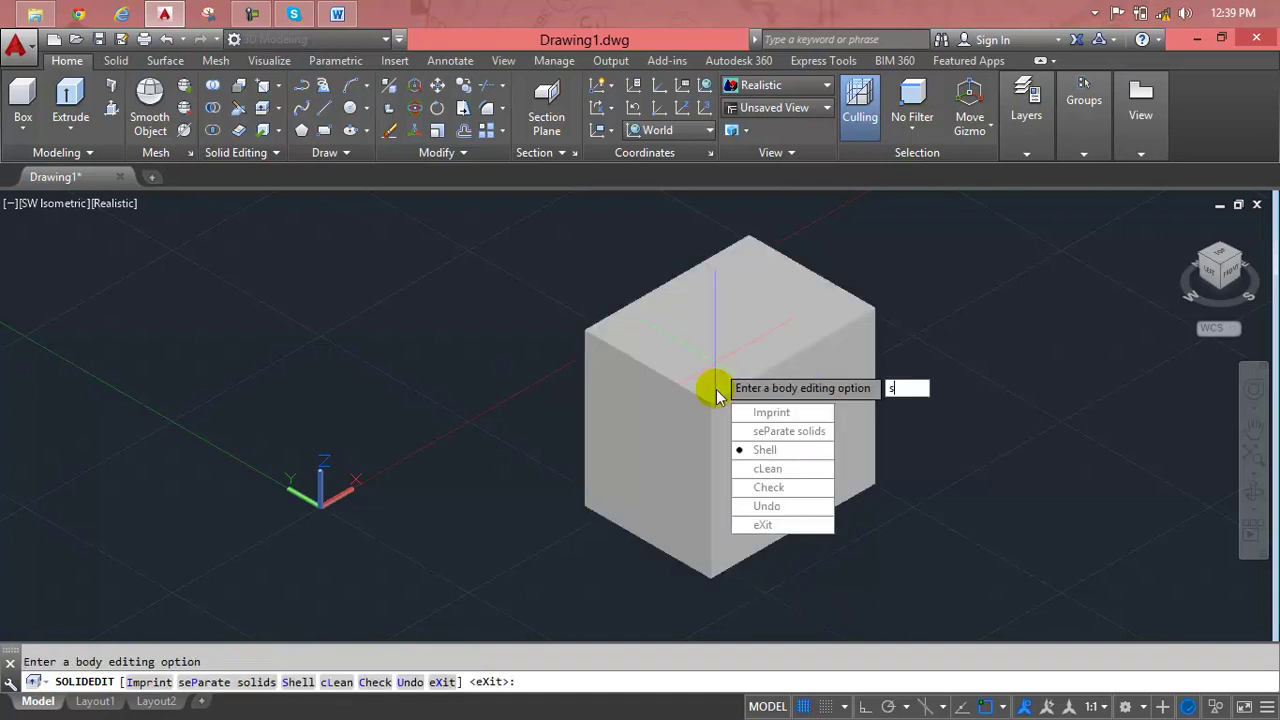
key(Return)
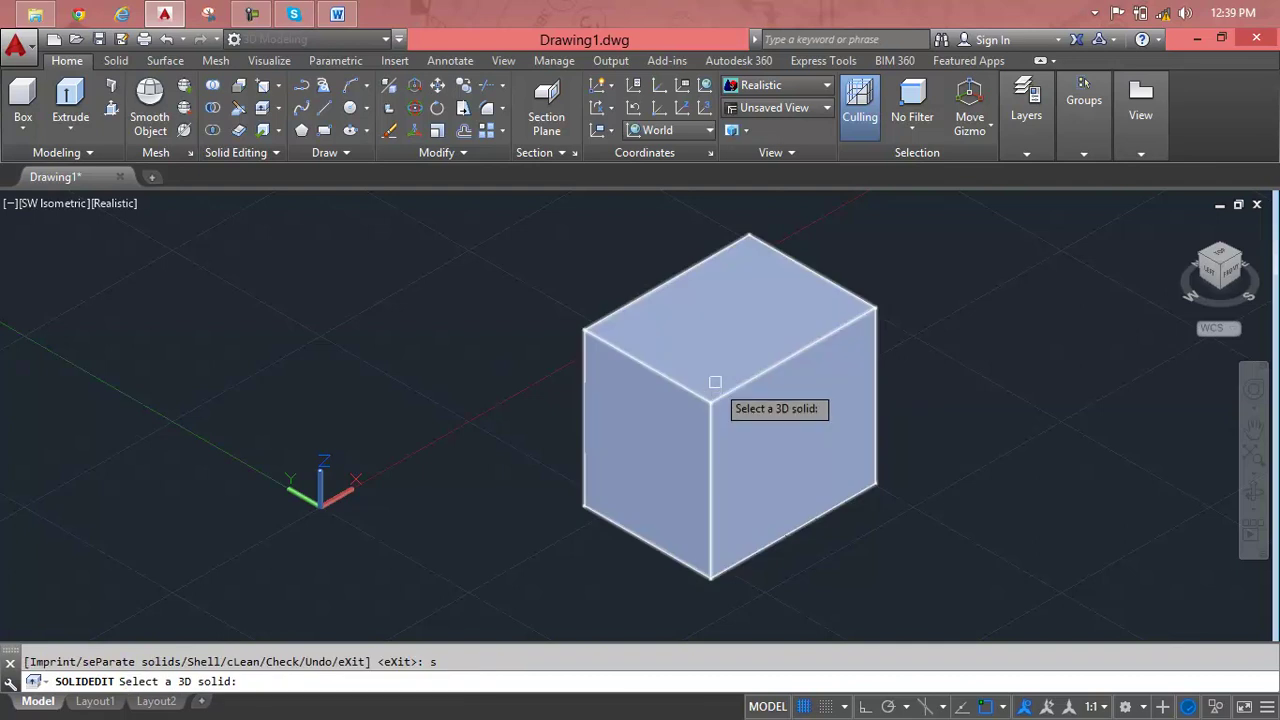
click(714, 380)
click(659, 484)
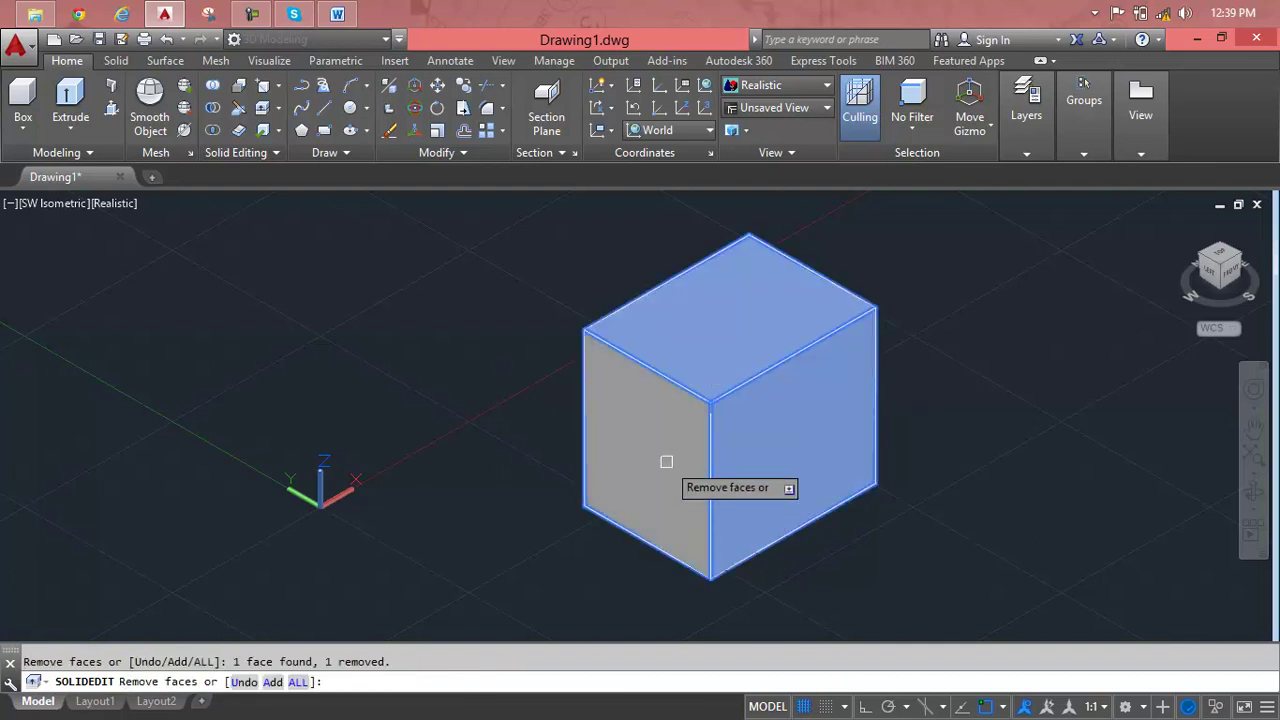
click(667, 460)
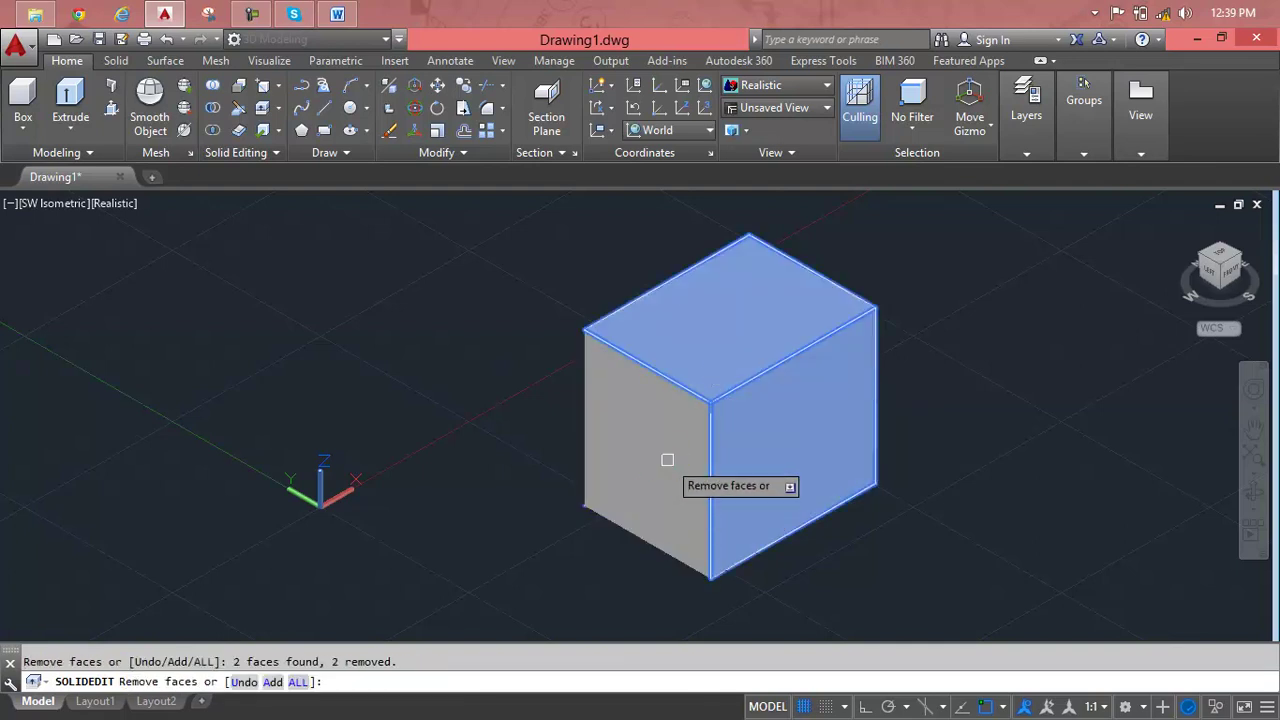
key(Return)
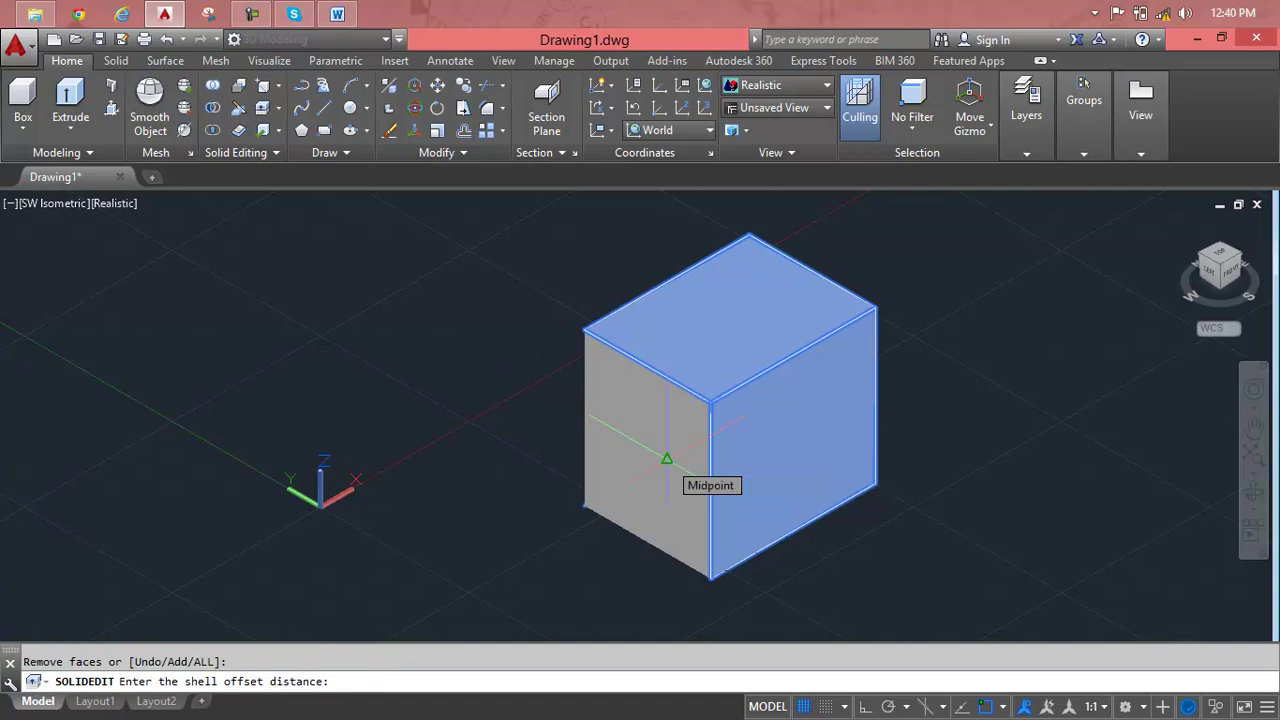
text(.6)
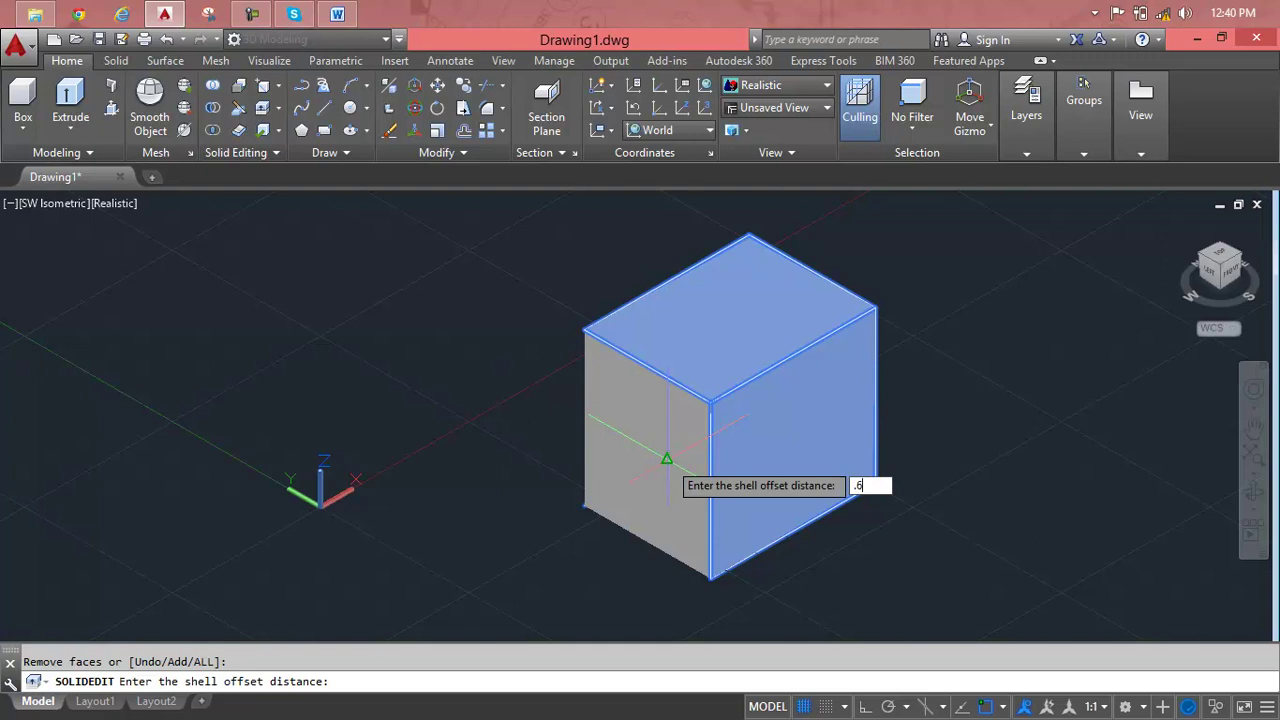
key(Return)
key(Return)
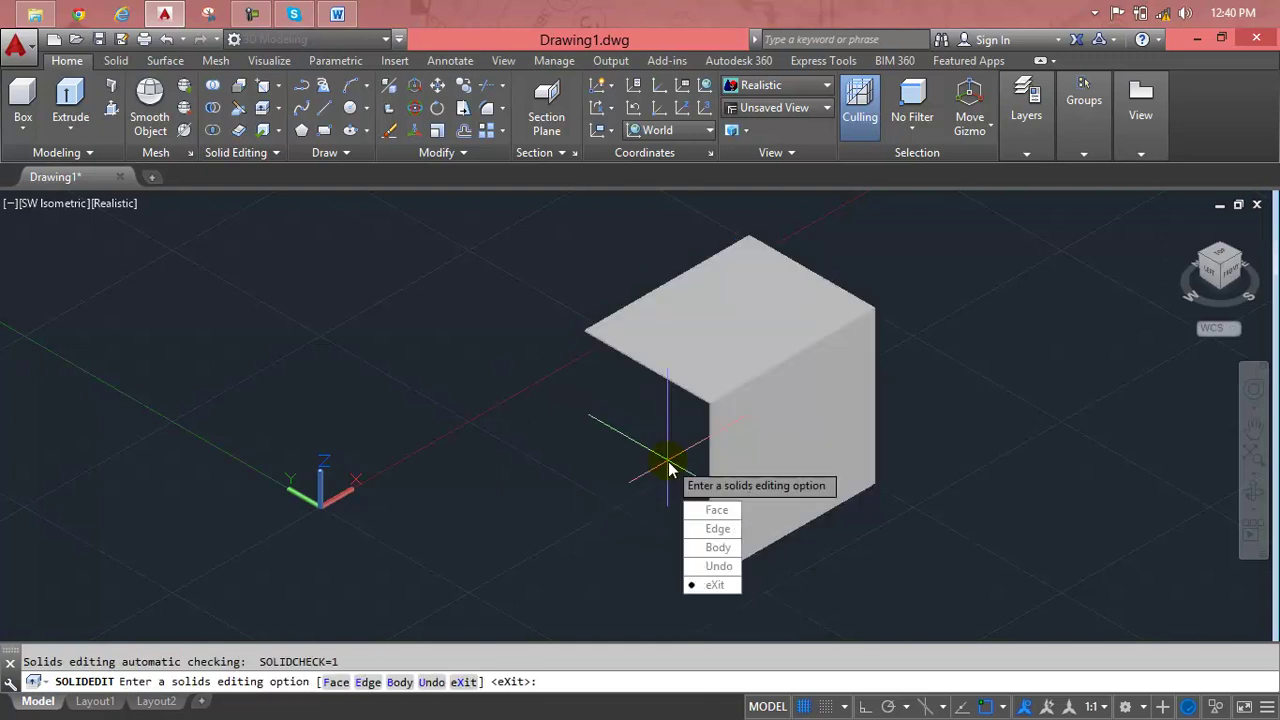
- Look around the hollowed cube and select the shelled solid
key(Escape)
scroll(660, 449, down, 3)
middle_drag(660, 449, 625, 445)
scroll(654, 346, up, 5)
scroll(654, 346, down, 6)
click(711, 367)
click(672, 370)
- Erase the shelled cube and pick Shell from the solid body editing list
key(Delete)
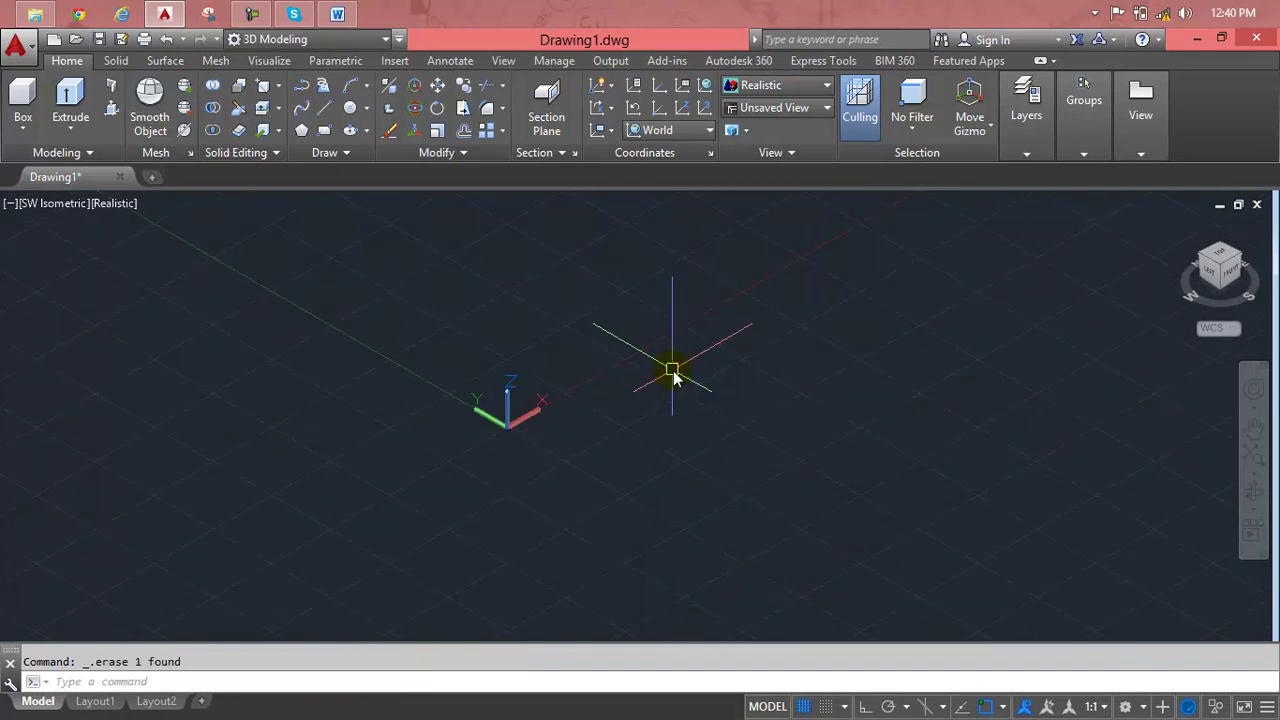
click(279, 136)
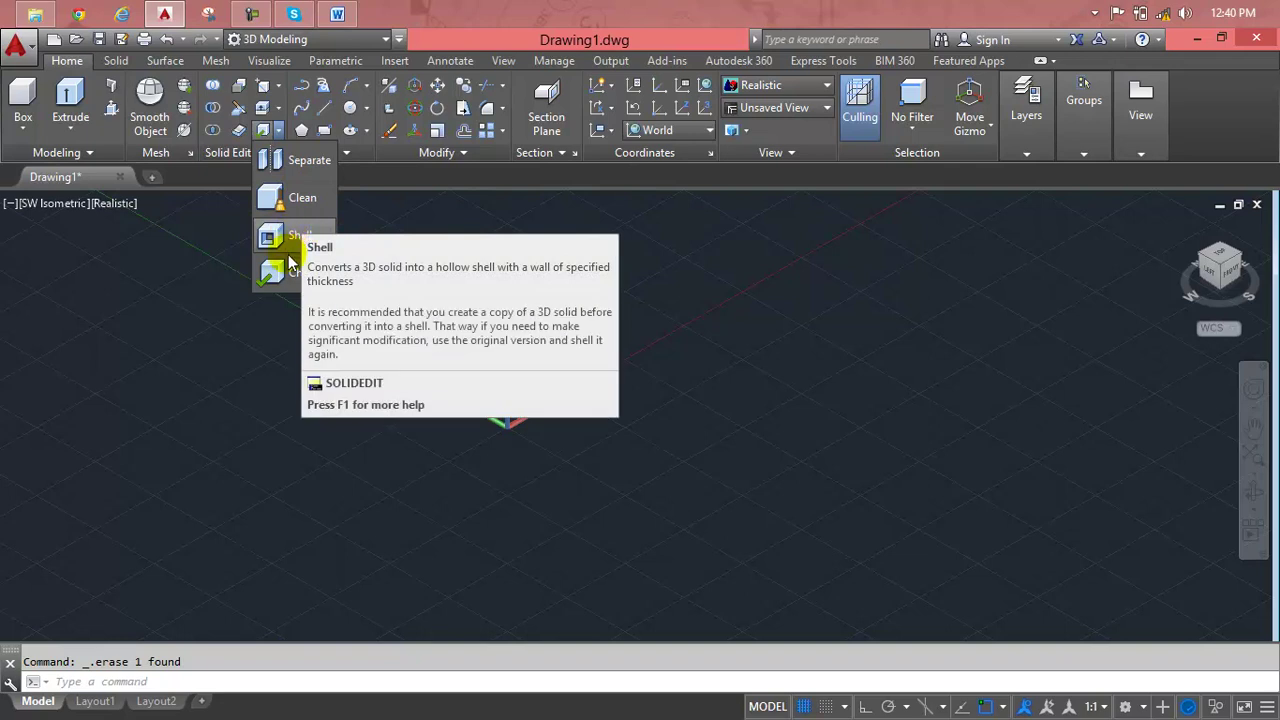
click(289, 241)
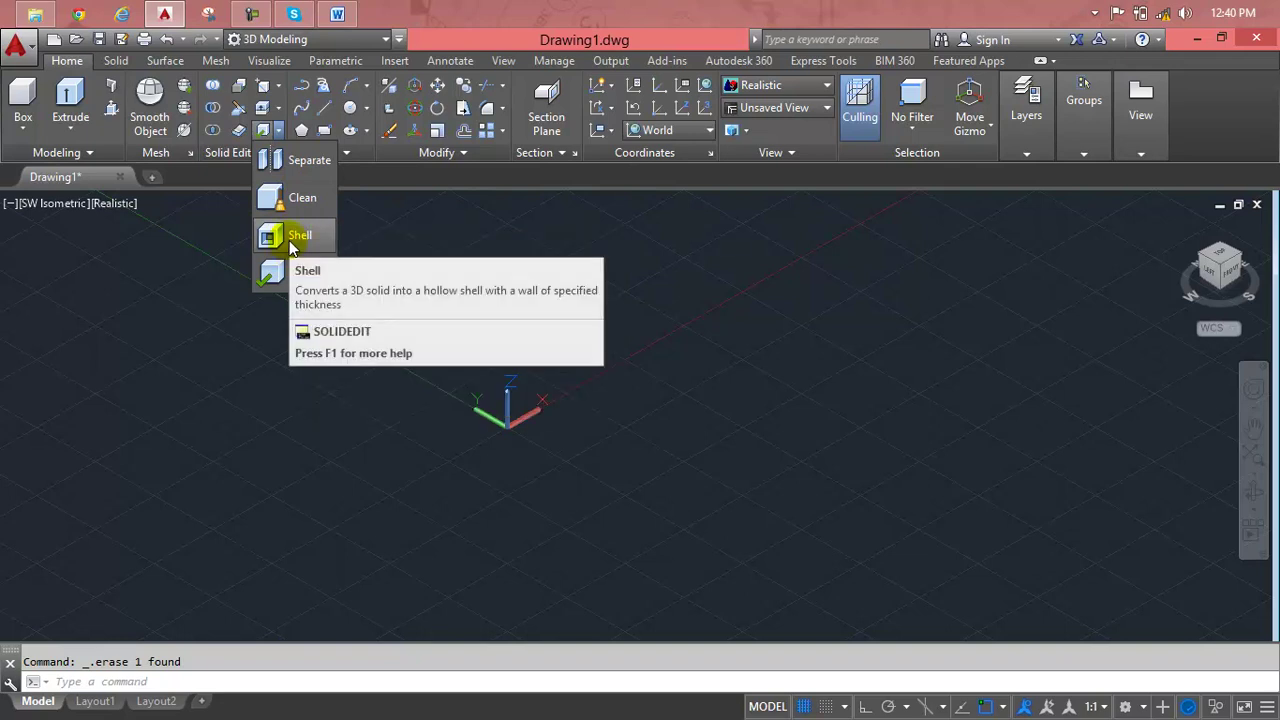